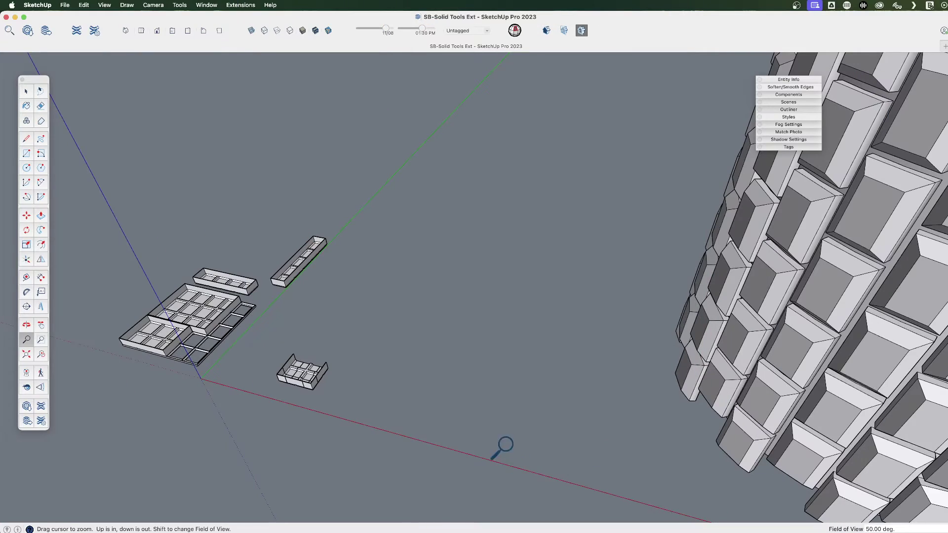
Step: Zoom and orbit to frame the two compartment trays on the grid frame near the origin
scroll(500, 405, "down", 3)
scroll(375, 368, "down", 1)
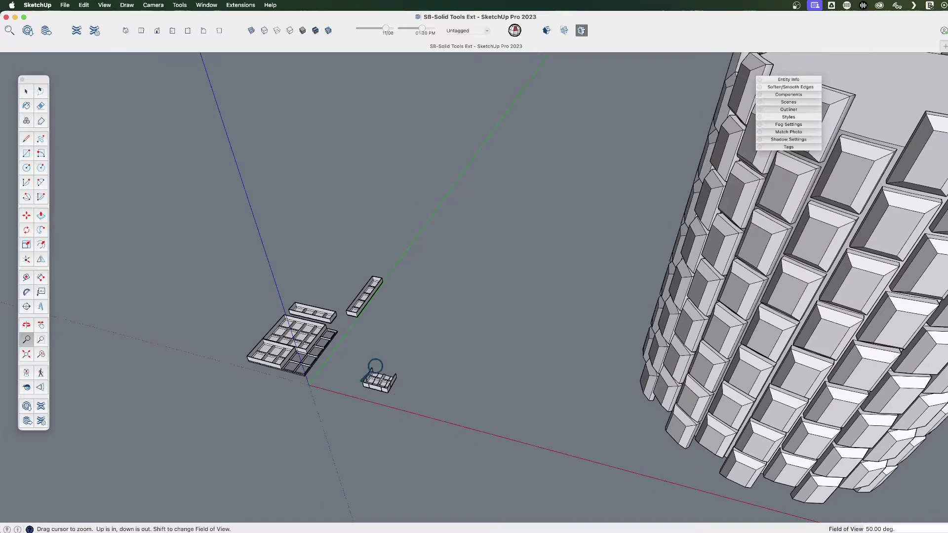
middle_click_drag(436, 393, 451, 410)
scroll(425, 339, "up", 3)
scroll(452, 358, "up", 3)
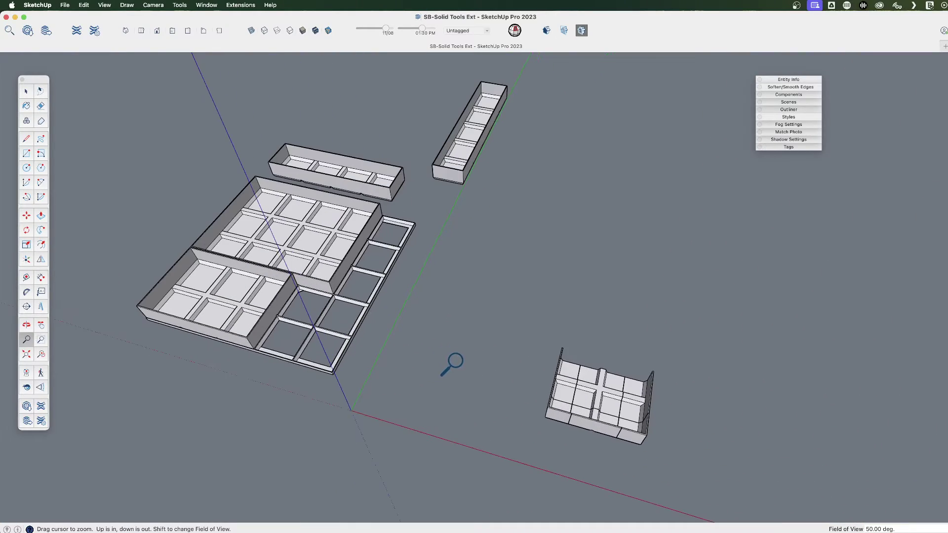
mouse_move(428, 344)
middle_mouse_down()
mouse_move(428, 332)
mouse_move(495, 364)
mouse_move(534, 332)
mouse_move(439, 334)
middle_mouse_up()
scroll(427, 339, "down", 2)
key("space")
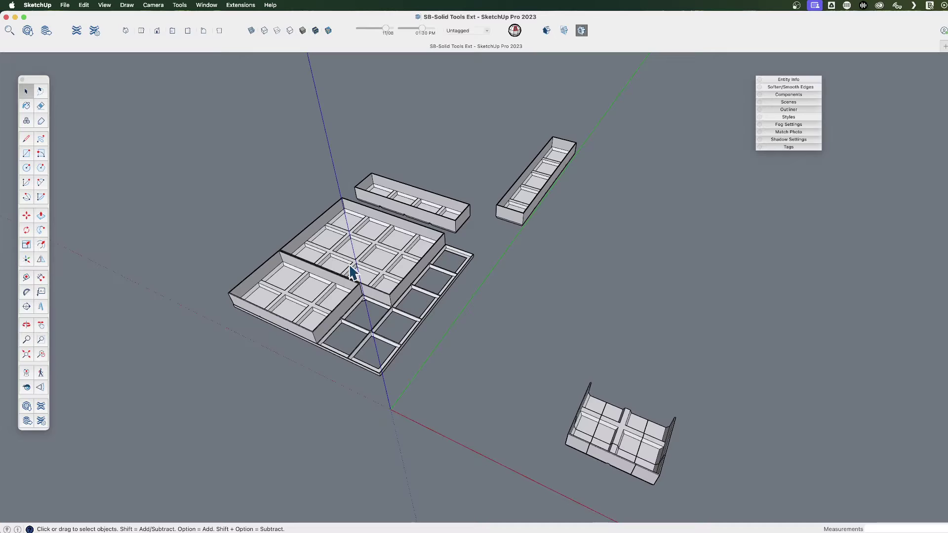
scroll(316, 264, "up", 4)
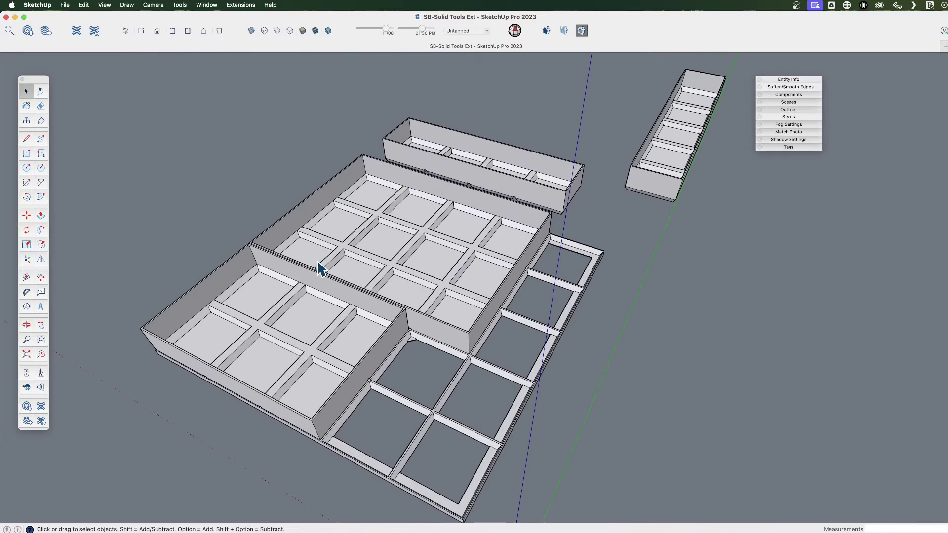
middle_click_drag(413, 287, 280, 294)
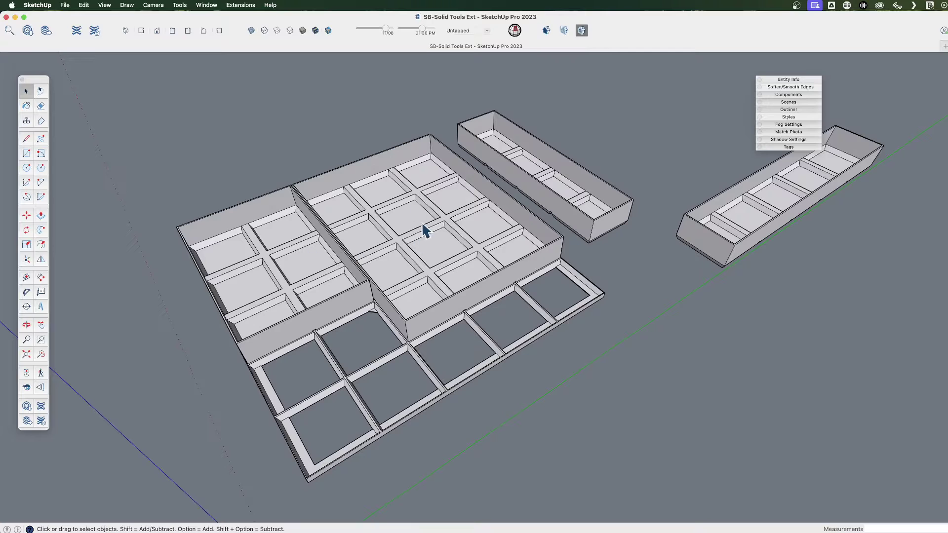
middle_click_drag(365, 282, 424, 276)
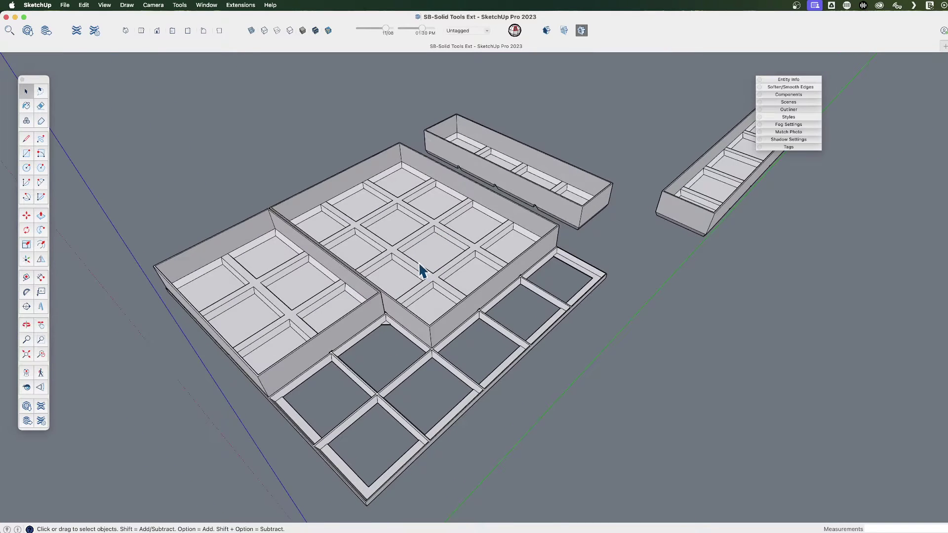
left_click(418, 237)
left_click(291, 261, "shift")
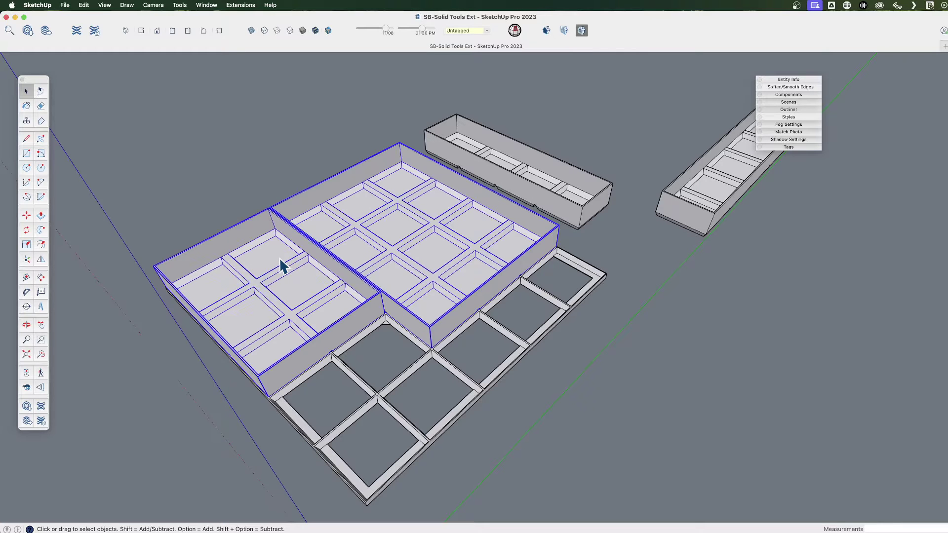
scroll(404, 269, "down", 3)
key("m")
left_click(482, 279)
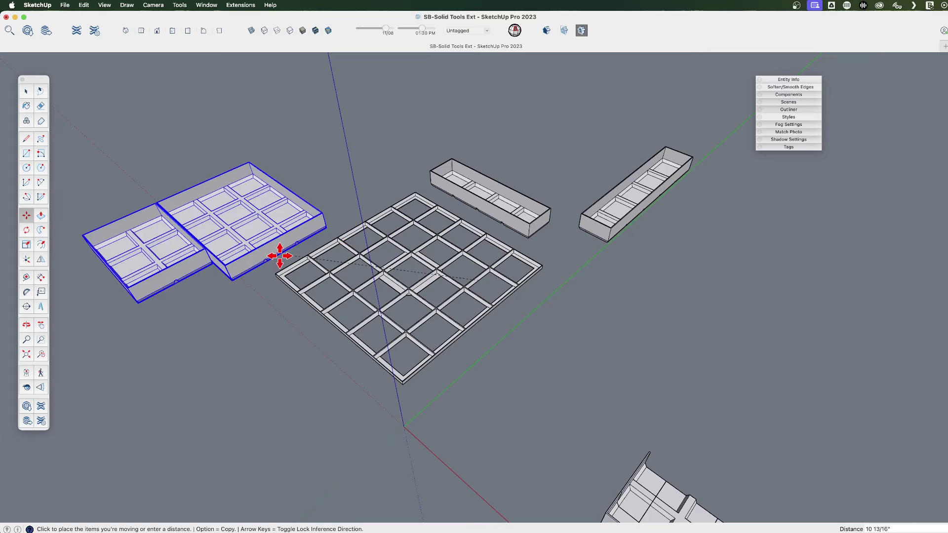
left_click(280, 245)
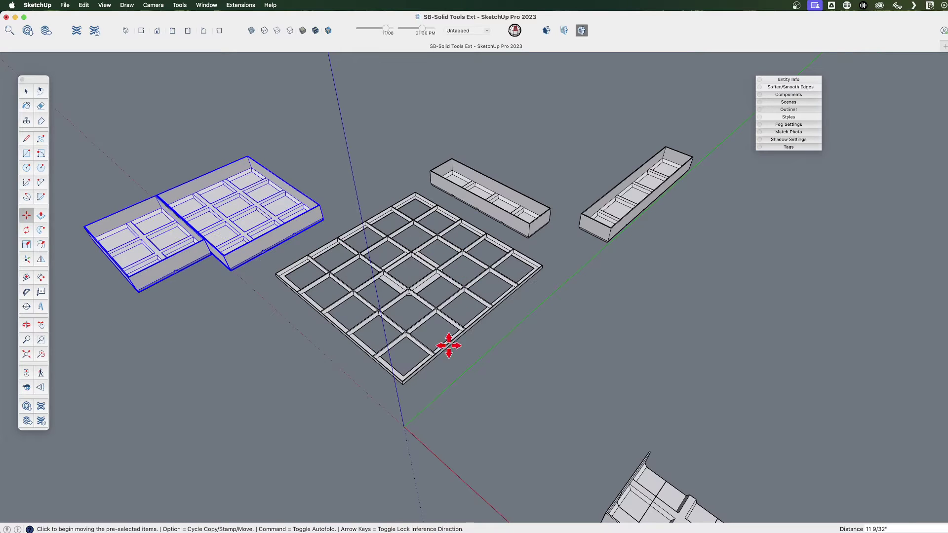
key("space")
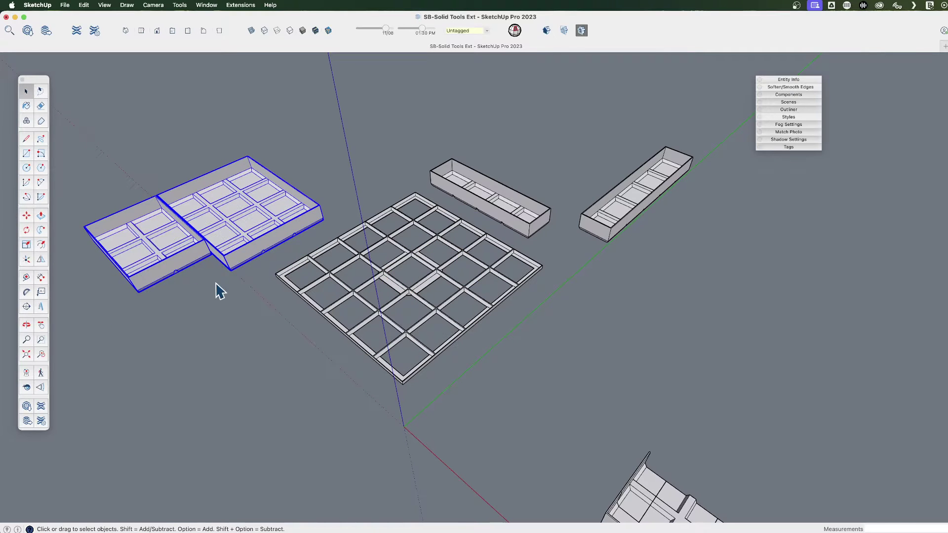
left_click(216, 290)
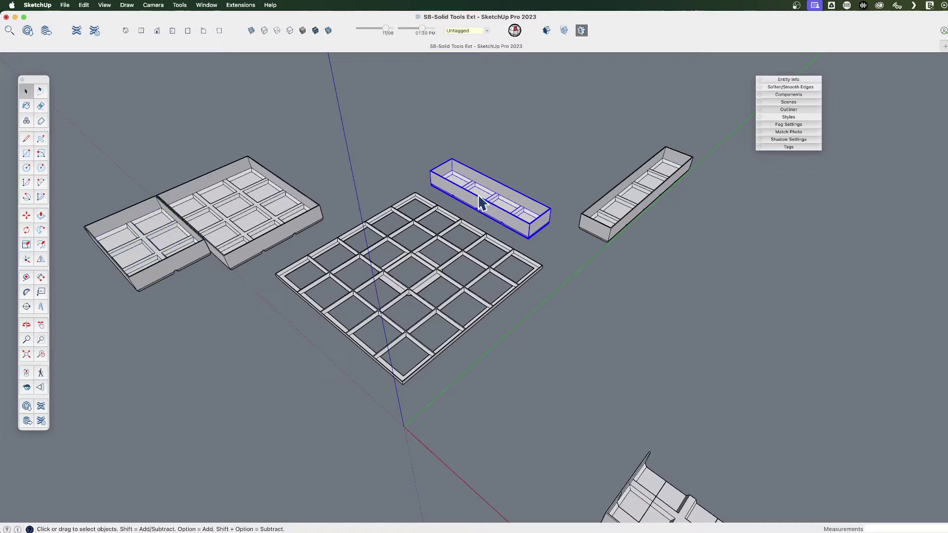
key("super+z")
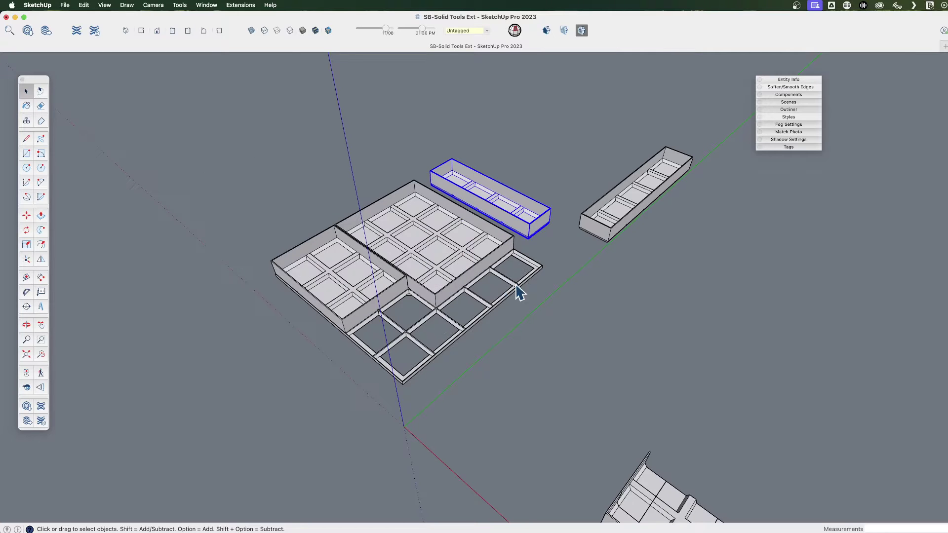
scroll(491, 297, "up", 3)
left_click(496, 288)
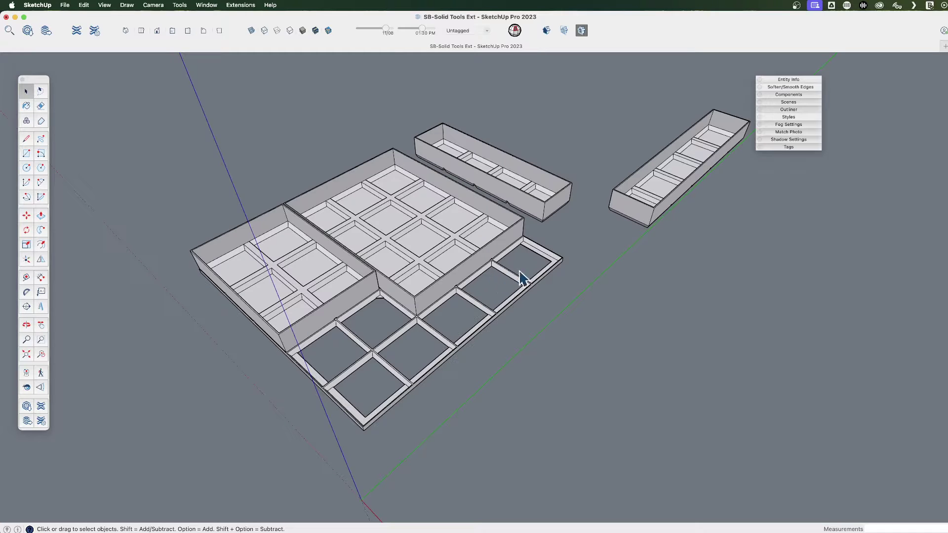
Step: Select the left 2x3 tray and orbit until the small cross-divider tray is in view
scroll(296, 242, "down", 3)
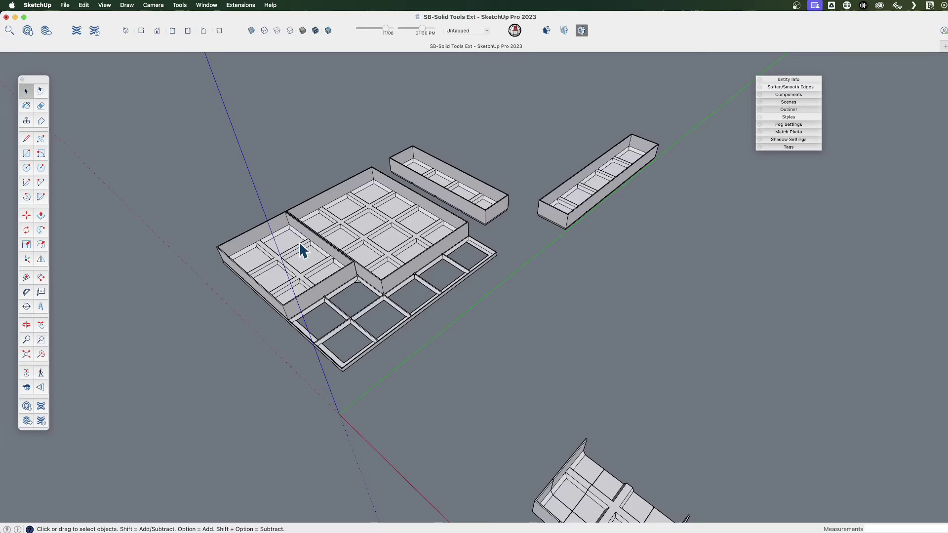
middle_click_drag(313, 258, 395, 232)
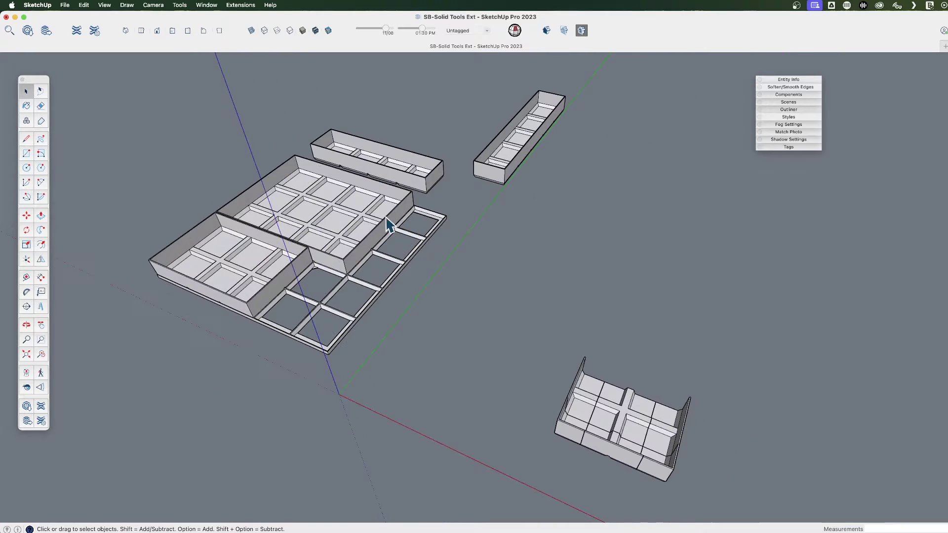
scroll(287, 206, "up", 3)
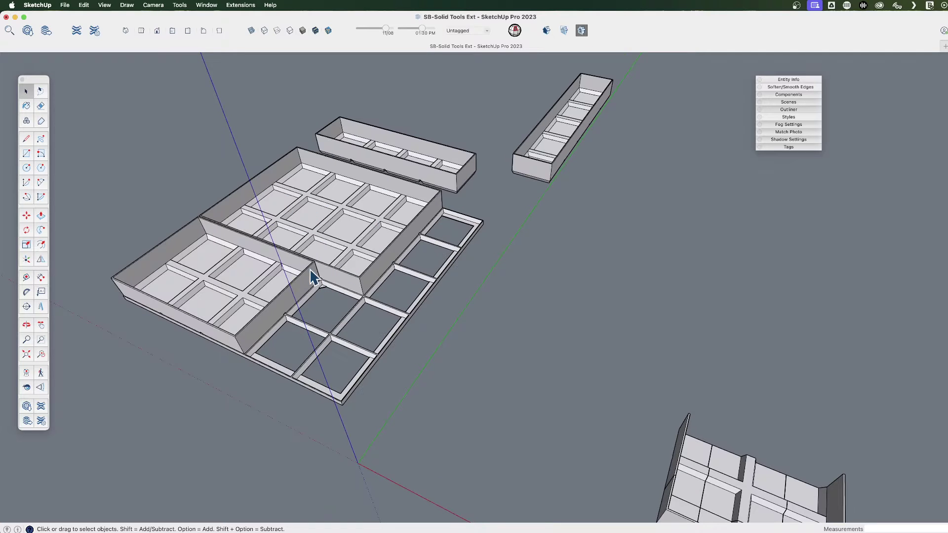
left_click(264, 267)
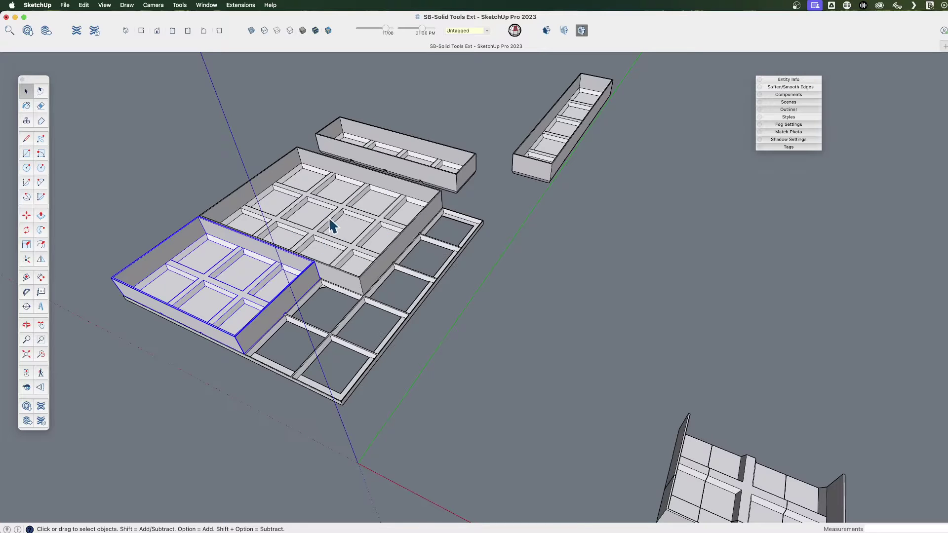
scroll(316, 217, "down", 3)
mouse_move(386, 271)
middle_mouse_down()
mouse_move(338, 239)
mouse_move(377, 270)
mouse_move(285, 271)
middle_mouse_up()
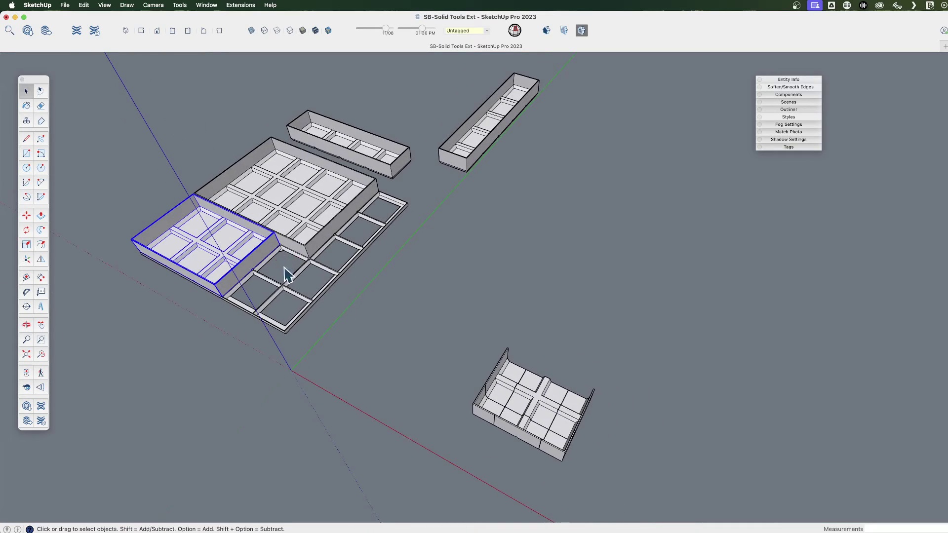
mouse_move(419, 332)
middle_mouse_down()
mouse_move(575, 410)
mouse_move(504, 365)
mouse_move(482, 317)
mouse_move(491, 303)
middle_mouse_up()
scroll(478, 313, "up", 5)
left_click(428, 323)
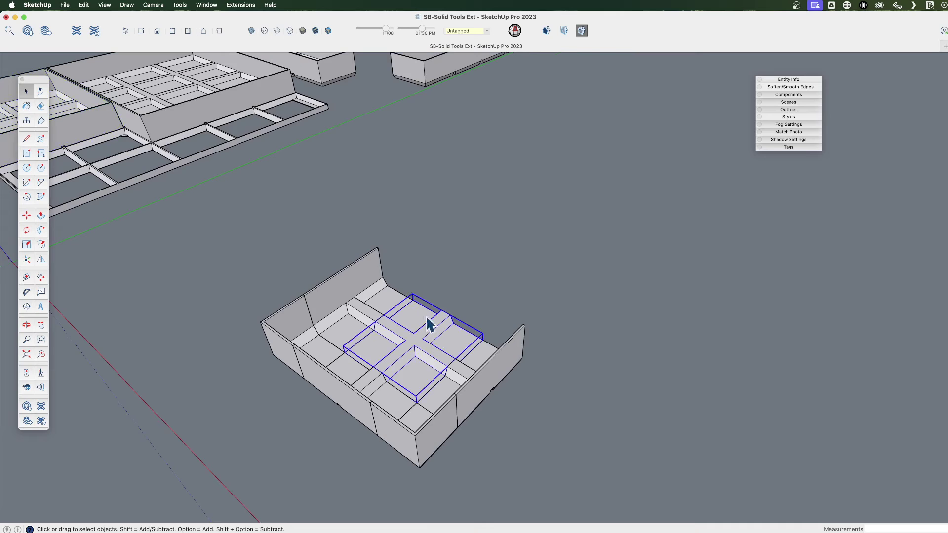
scroll(428, 324, "down", 5)
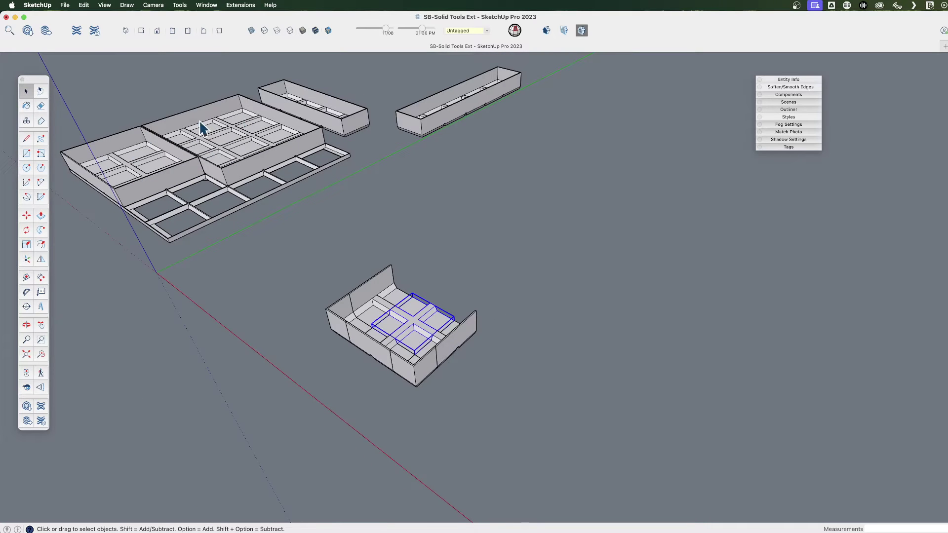
middle_click_drag(199, 120, 338, 258)
left_click(479, 376)
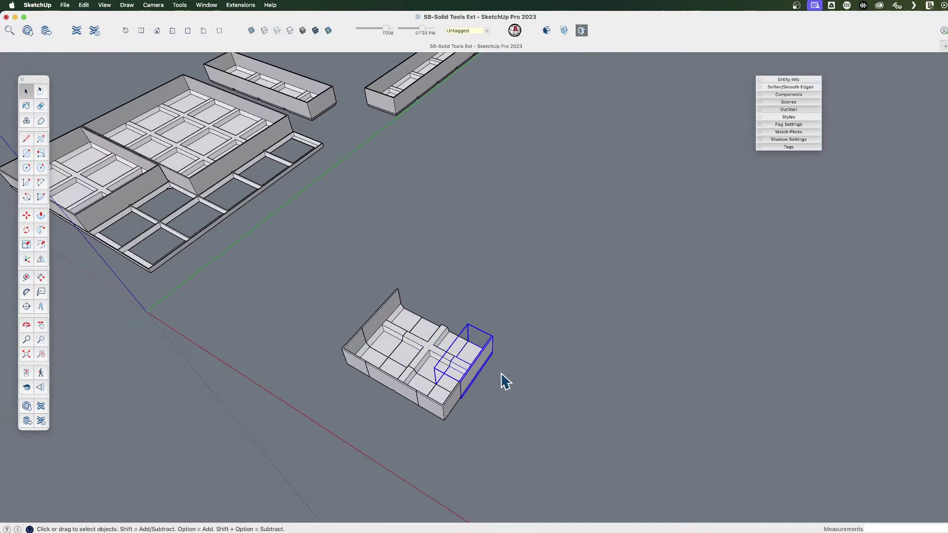
scroll(502, 375, "up", 3)
key("m")
left_click(499, 372)
key("Escape")
key("space")
left_click(423, 325)
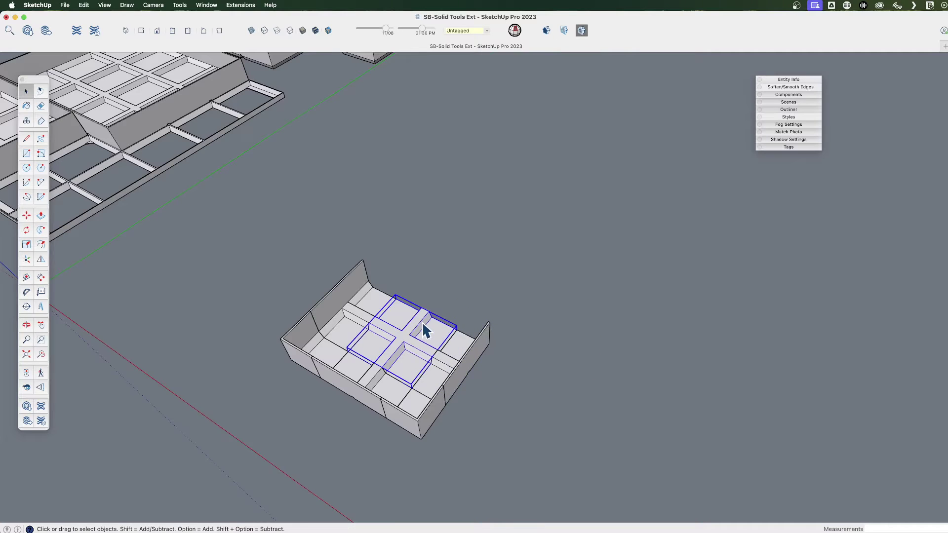
key("m")
left_click(459, 302)
key("Escape")
key("space")
left_click(441, 390)
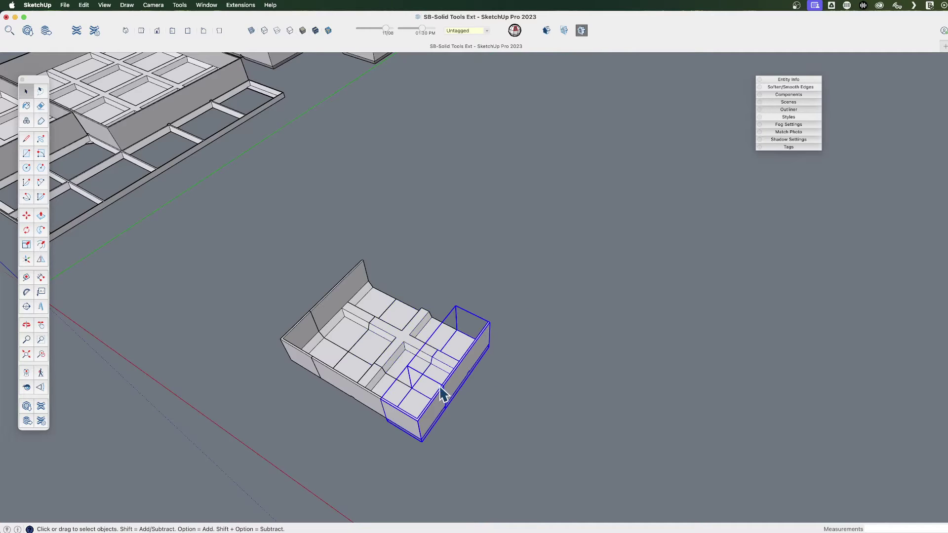
key("m")
left_click(457, 423)
left_click(647, 414)
key("space")
left_click_drag(419, 403, 305, 326)
scroll(422, 384, "down", 3)
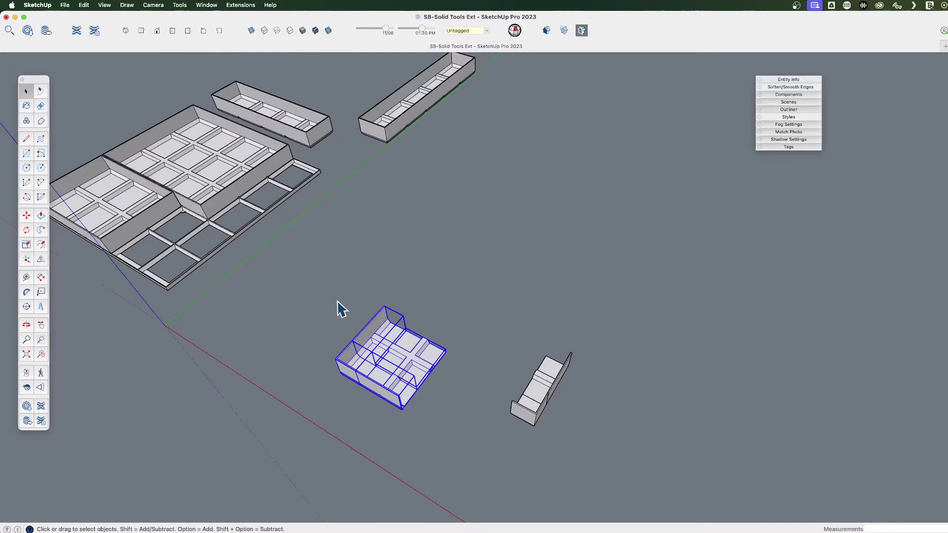
key("super+z")
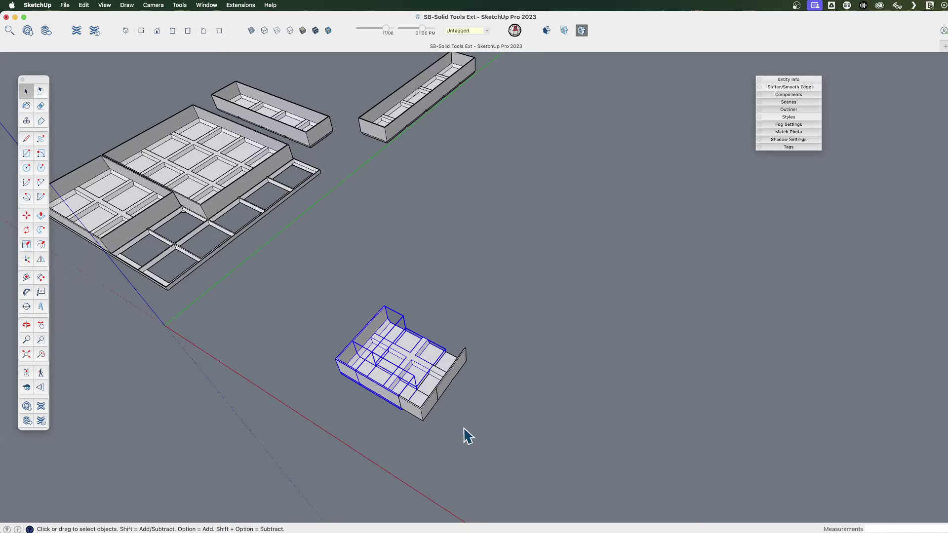
middle_click_drag(465, 438, 282, 194)
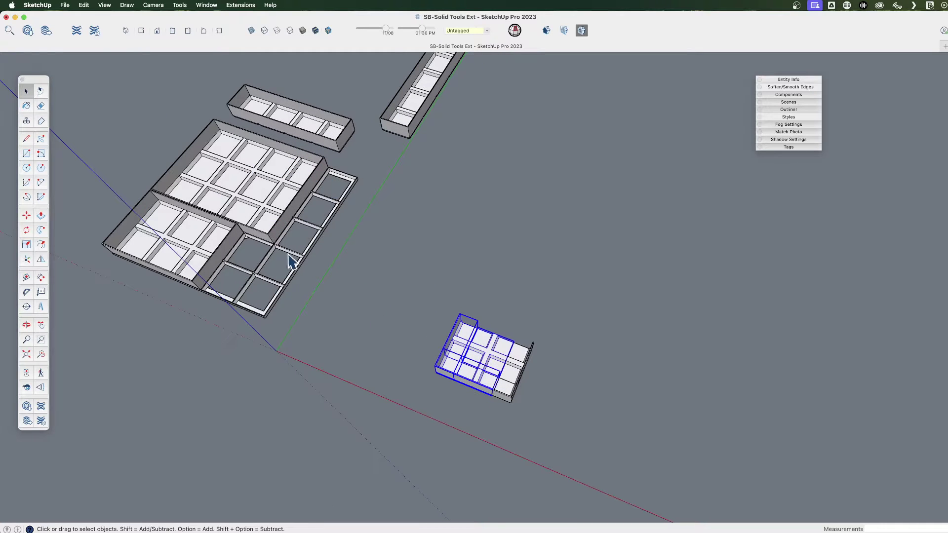
left_click_drag(539, 411, 532, 378)
Step: Move both end groups away from the divided tray
left_click(456, 356, "shift")
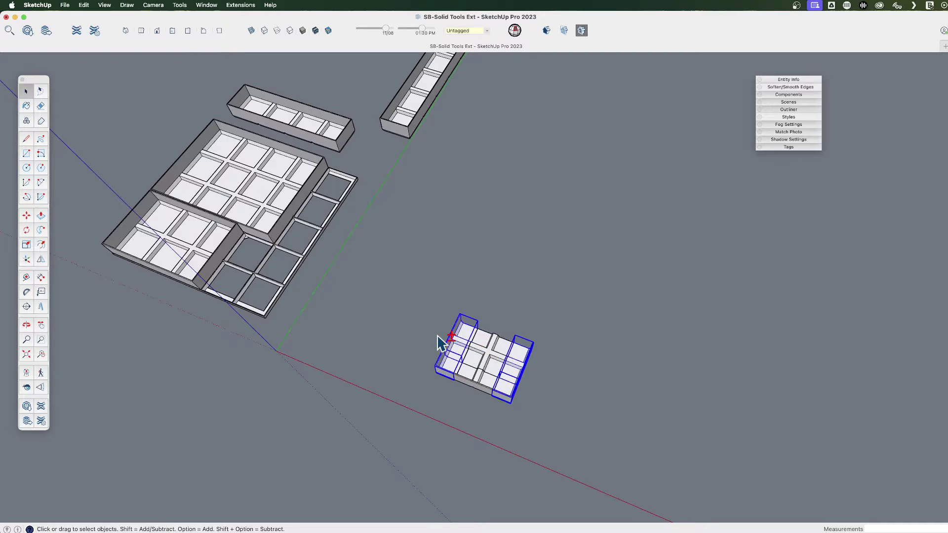
key("m")
left_click(563, 288)
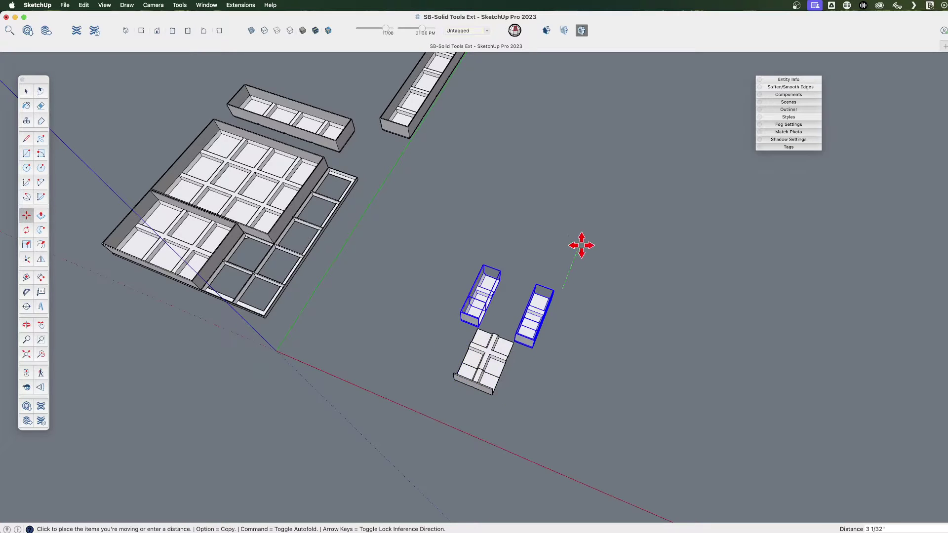
left_click(605, 182)
key("space")
scroll(546, 285, "up", 5)
left_click(594, 272)
Step: Move the right end group beside the left end group
left_click(563, 222)
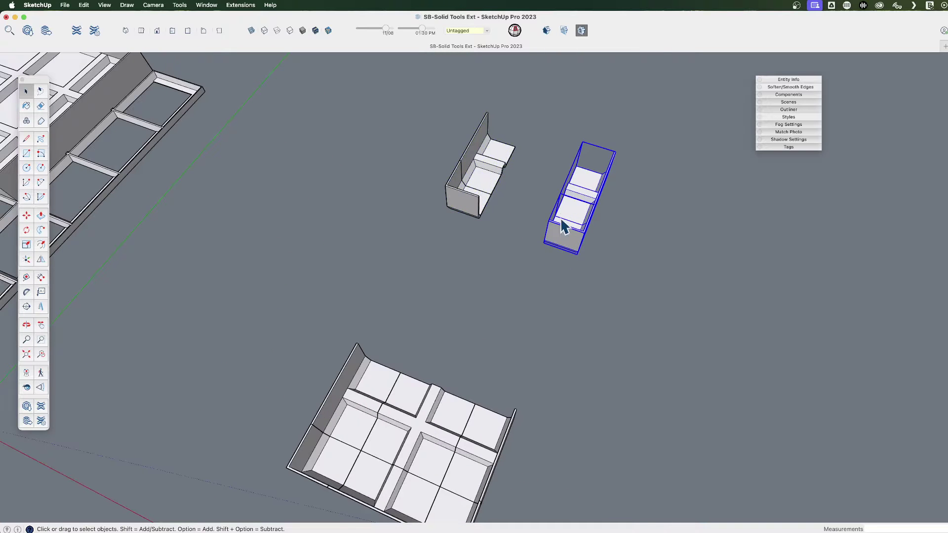
scroll(546, 269, "up", 3)
key("m")
left_click(548, 190)
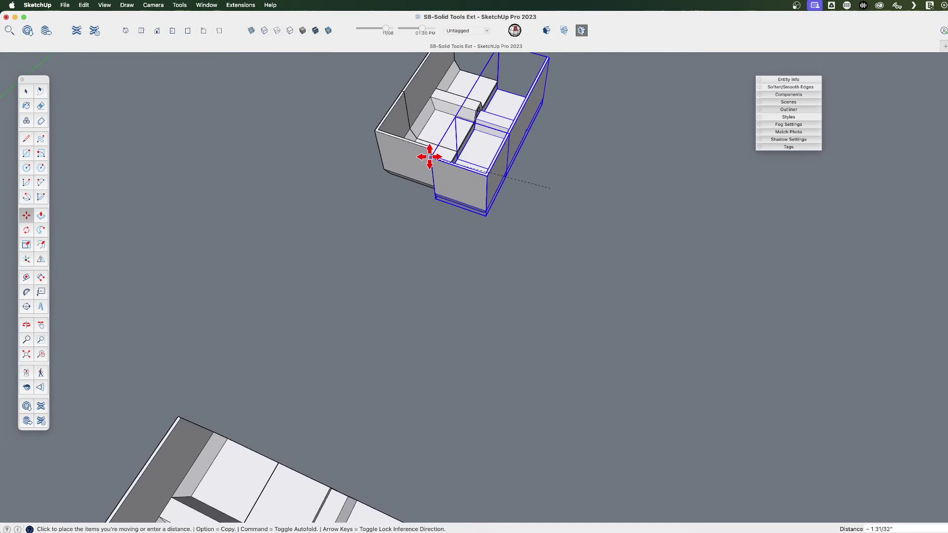
left_click(427, 152)
Step: Copy the divided box end to end with a 4x array, forming a long trough
key("h")
middle_click_drag(450, 213, 307, 356)
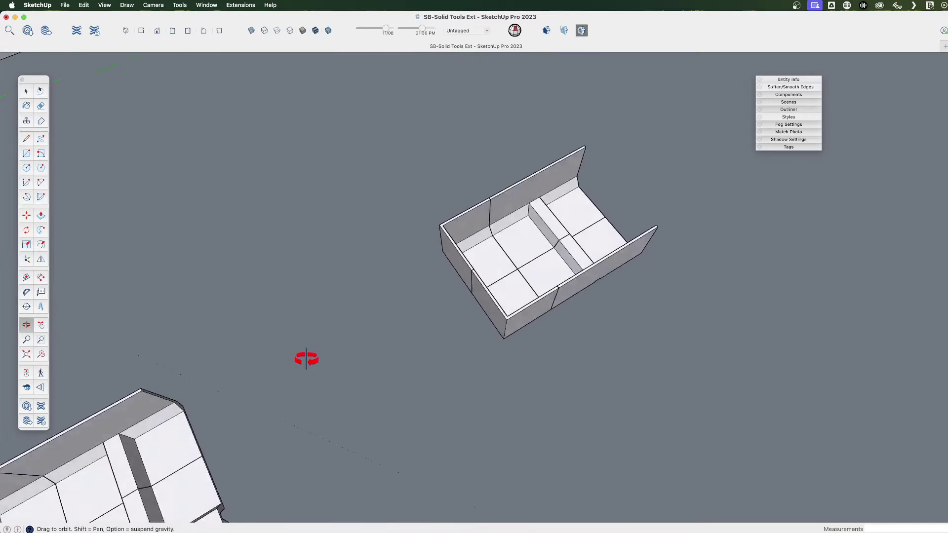
key("space")
left_click(464, 202)
middle_click_drag(609, 366, 390, 323)
key("h")
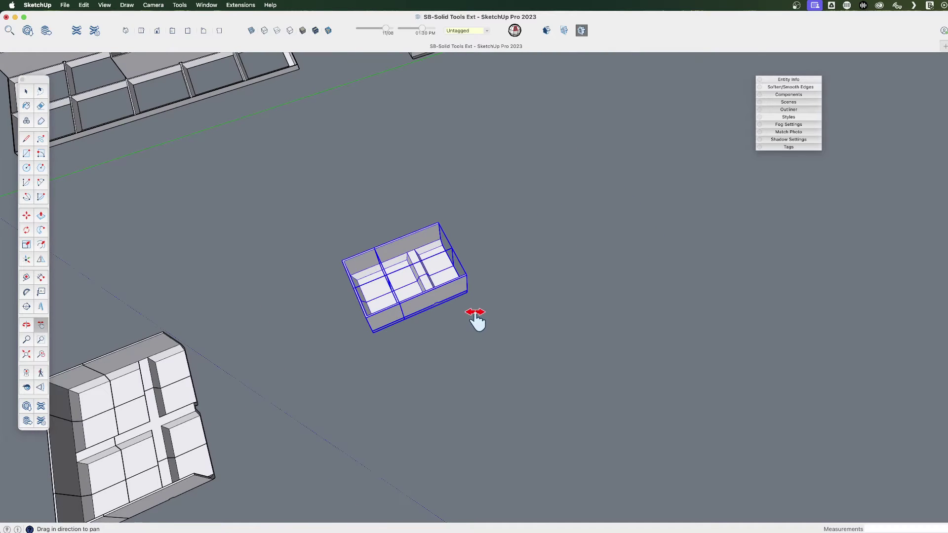
key("m")
scroll(454, 278, "up", 3)
key("alt")
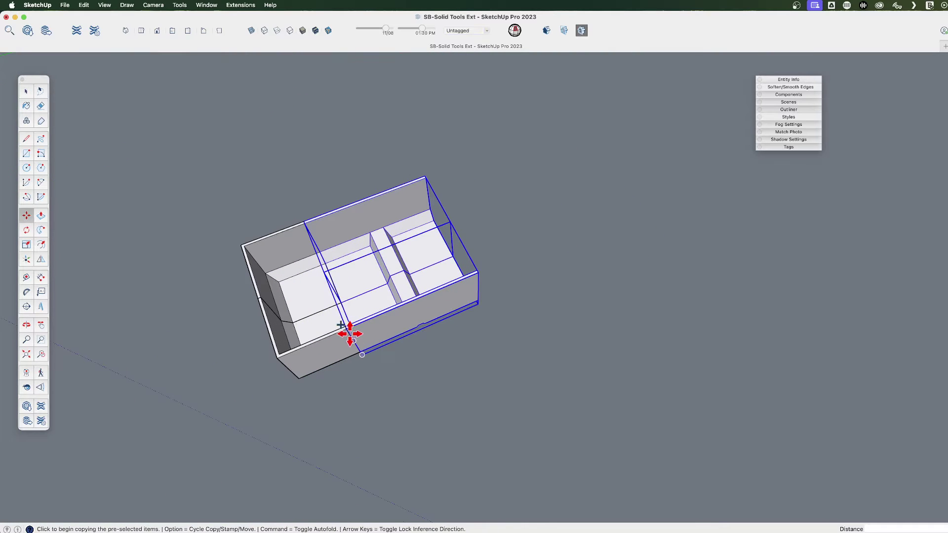
left_click(346, 329)
key("Escape")
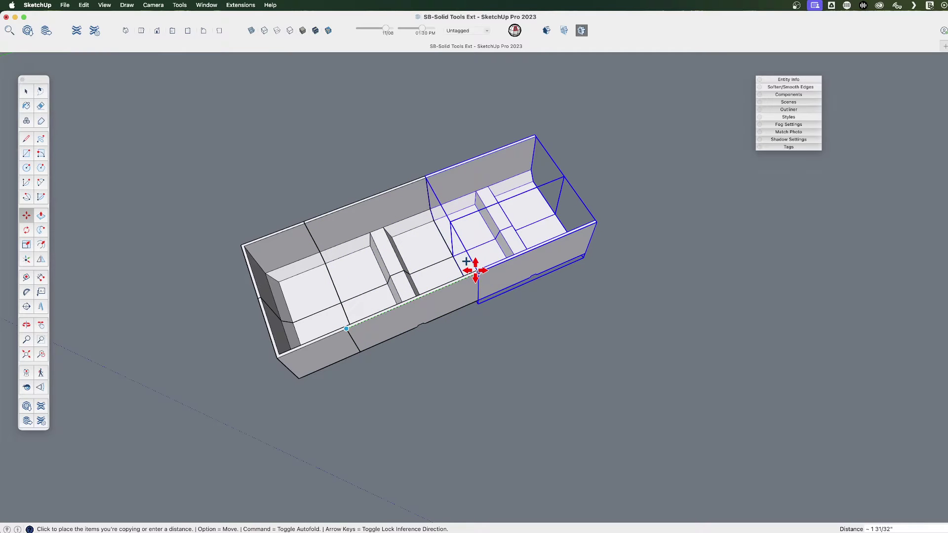
type("4x")
key("Return")
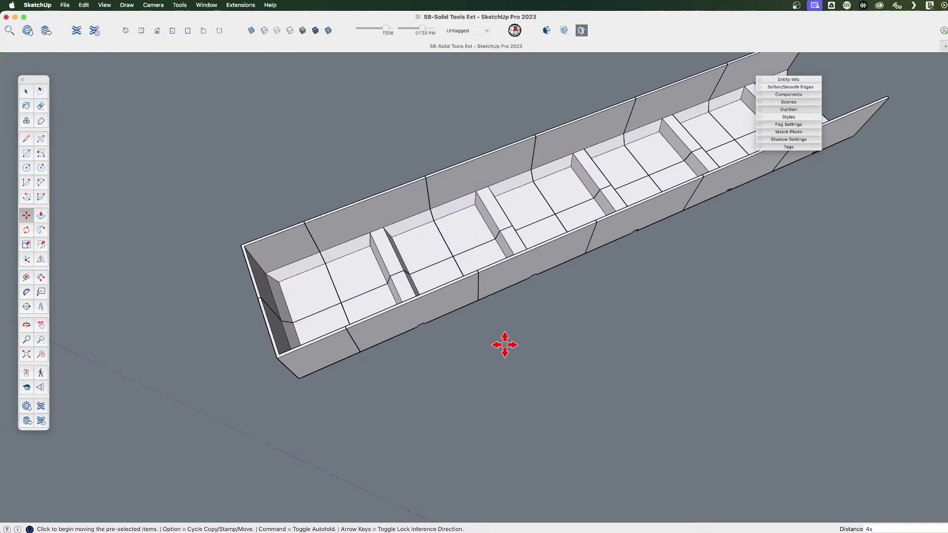
key("o")
left_click_drag(494, 346, 451, 360)
Step: Delete the trough's last section
scroll(538, 343, "up", 3)
key("space")
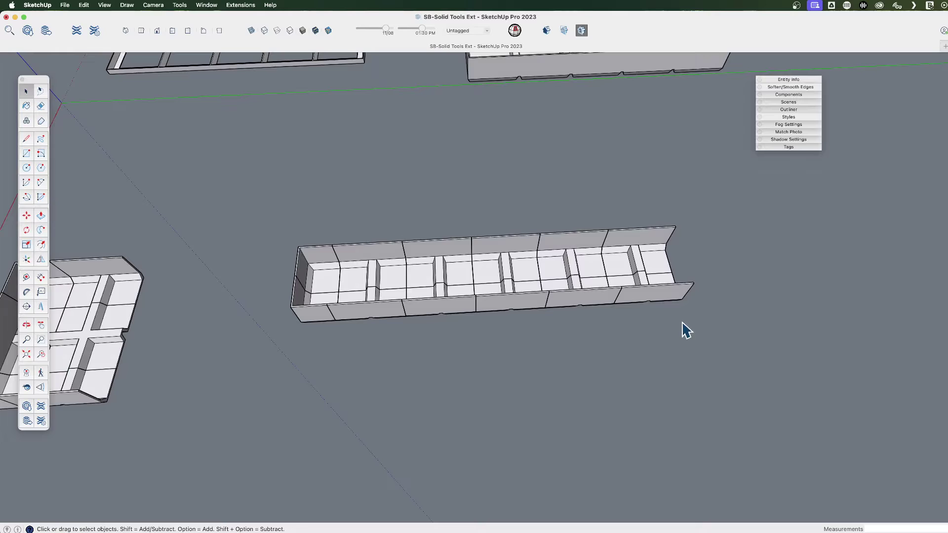
left_click_drag(681, 328, 640, 211)
key("Delete")
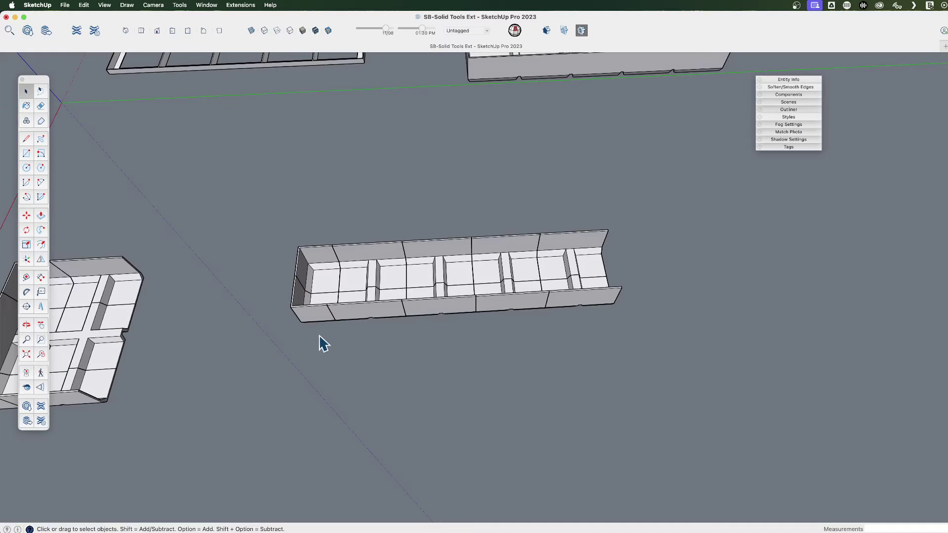
Step: Copy the closed end section past the trough's right end and flip it to face the trough
left_click(303, 313)
key("m")
left_click(329, 351)
key("alt")
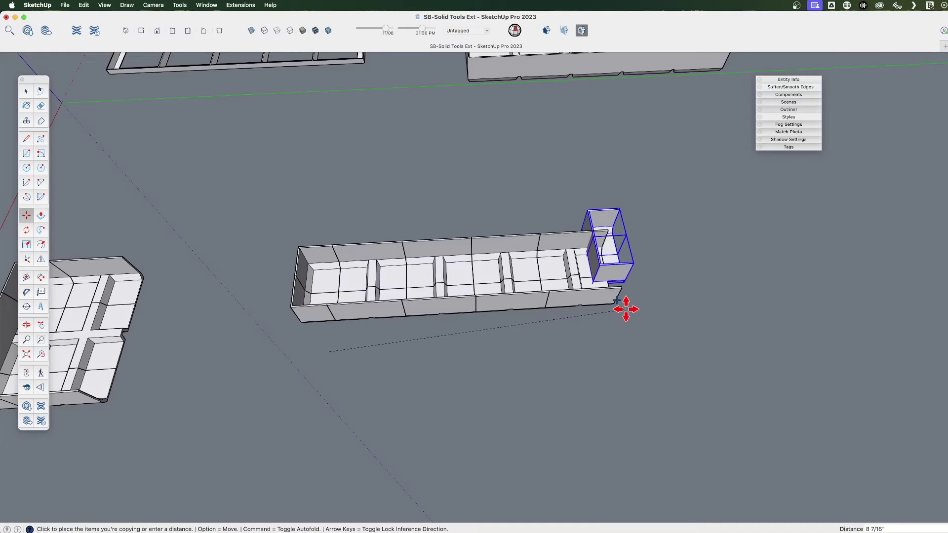
left_click(672, 326)
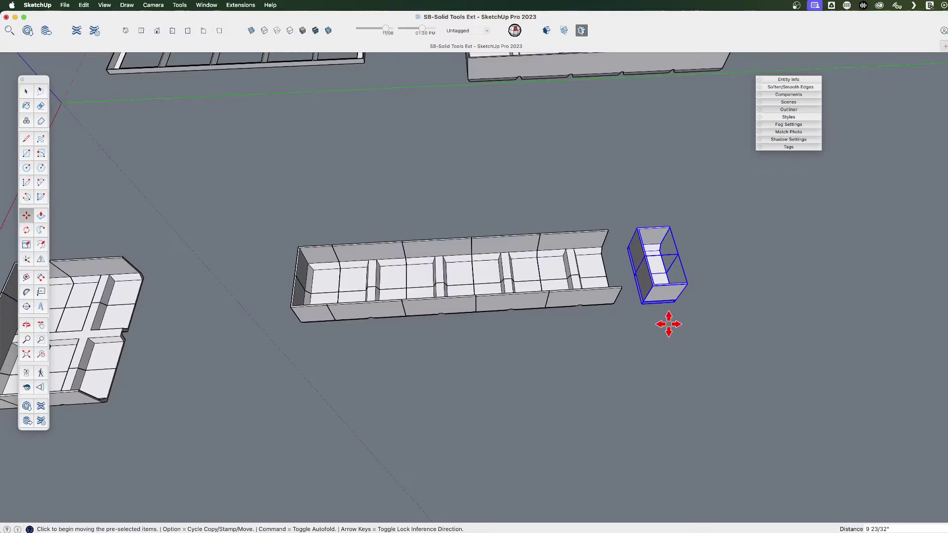
key("shift+f")
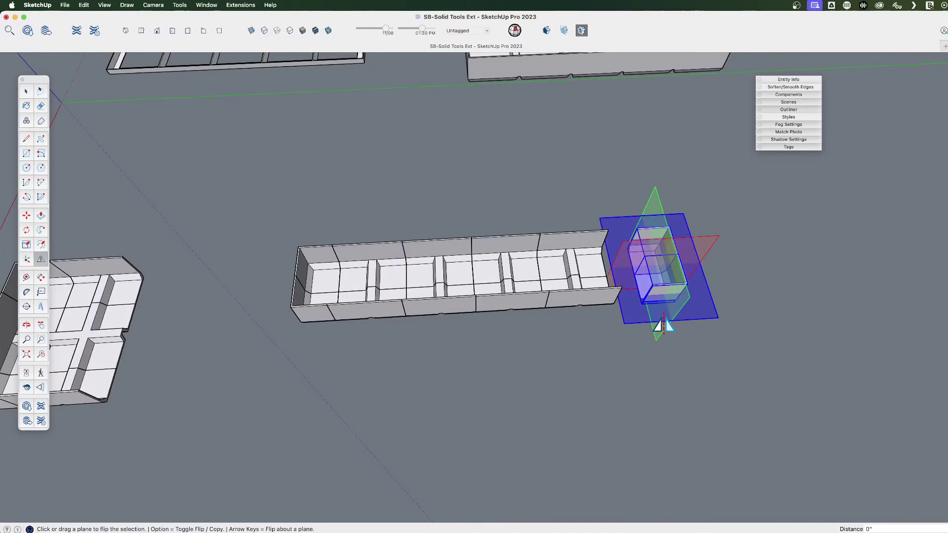
scroll(661, 316, "up", 6)
left_click(656, 291)
Step: Move the flipped end section until it fits onto the trough's open right end
key("space")
left_click(656, 365)
key("m")
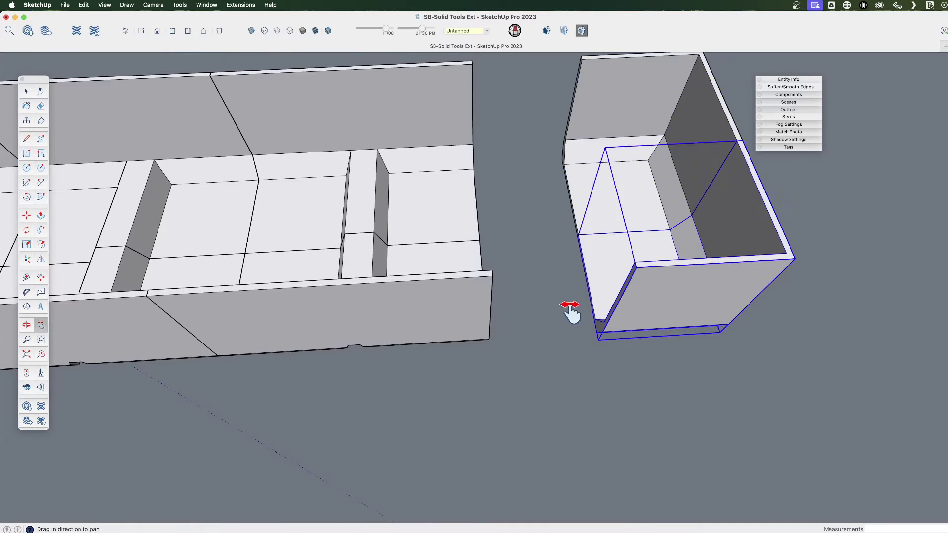
middle_click_drag(567, 313, 760, 334)
left_click(592, 270)
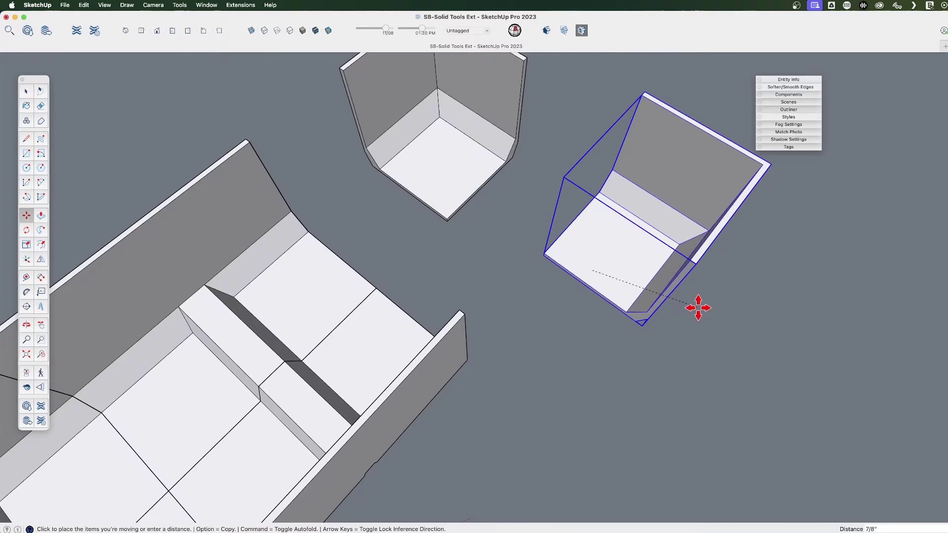
left_click(672, 330)
middle_click_drag(569, 222, 513, 242)
left_click(513, 243)
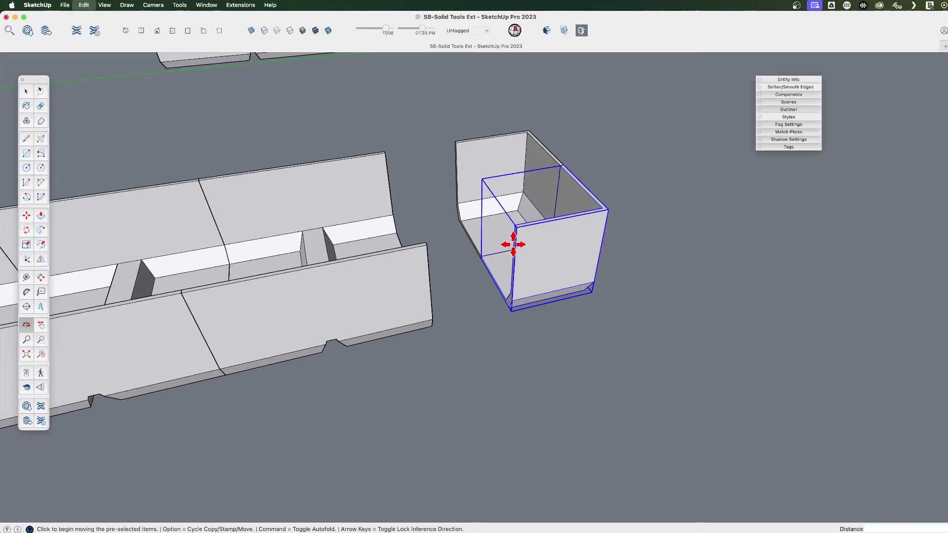
left_click(561, 297)
key("space")
key("m")
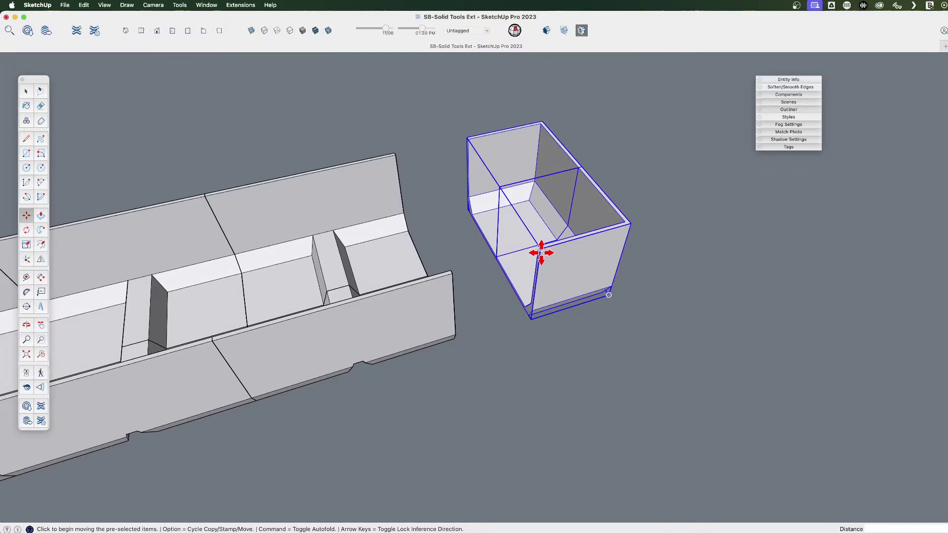
left_click(540, 250)
left_click(452, 273)
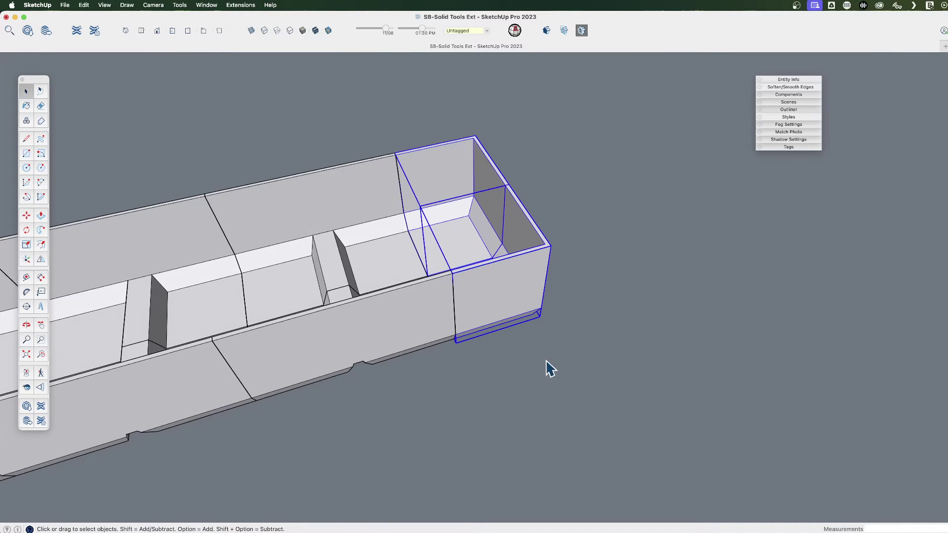
middle_click_drag(546, 366, 520, 302)
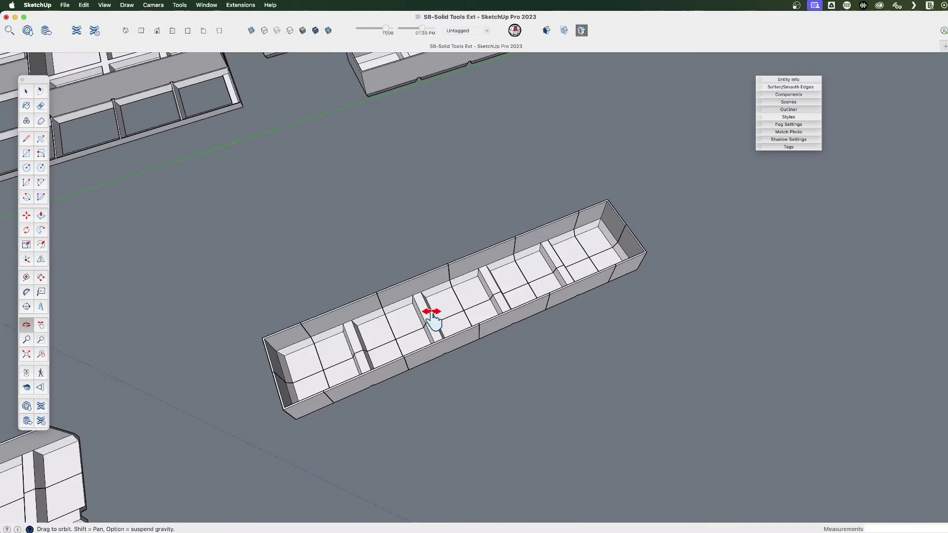
left_click_drag(432, 316, 513, 322)
key("space")
left_click(439, 337)
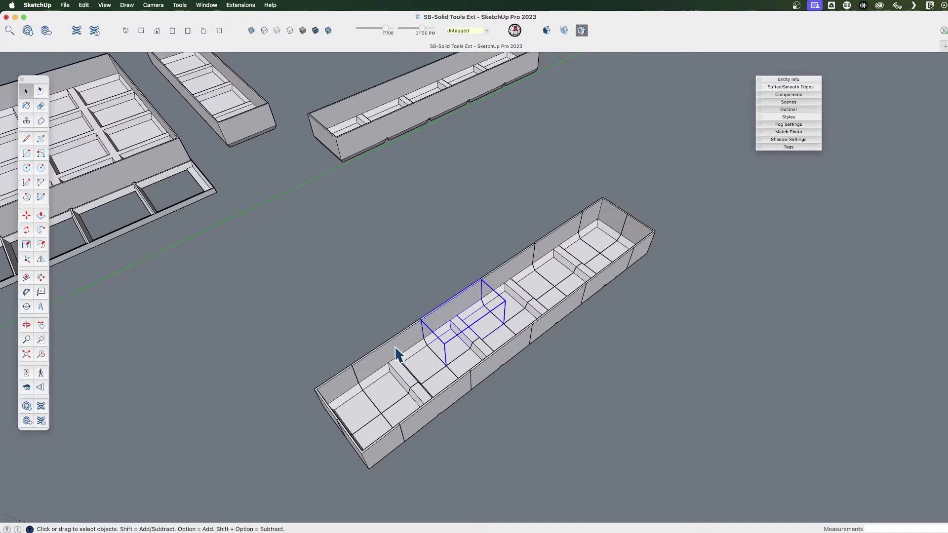
left_click(438, 364)
scroll(463, 364, "down", 2, "shift")
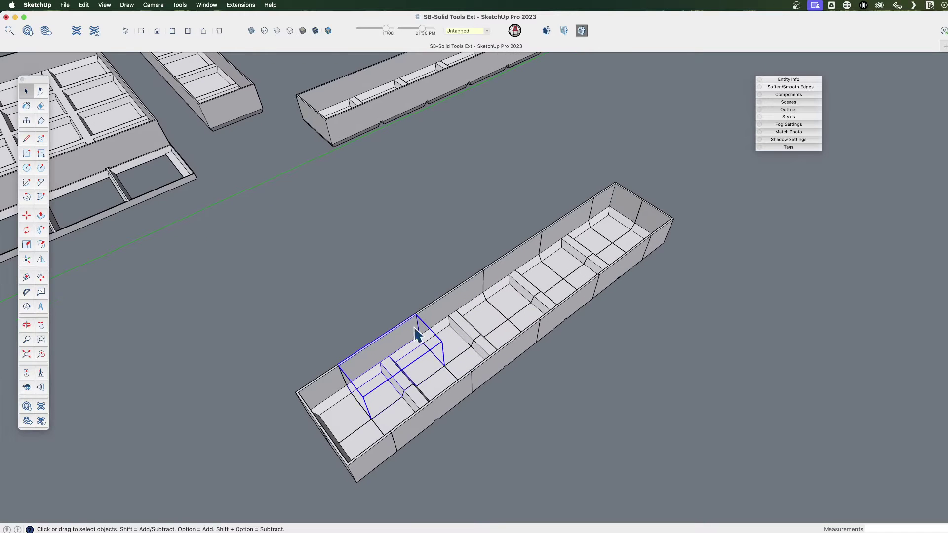
scroll(469, 364, "down", 2)
scroll(466, 360, "right", 3, "shift")
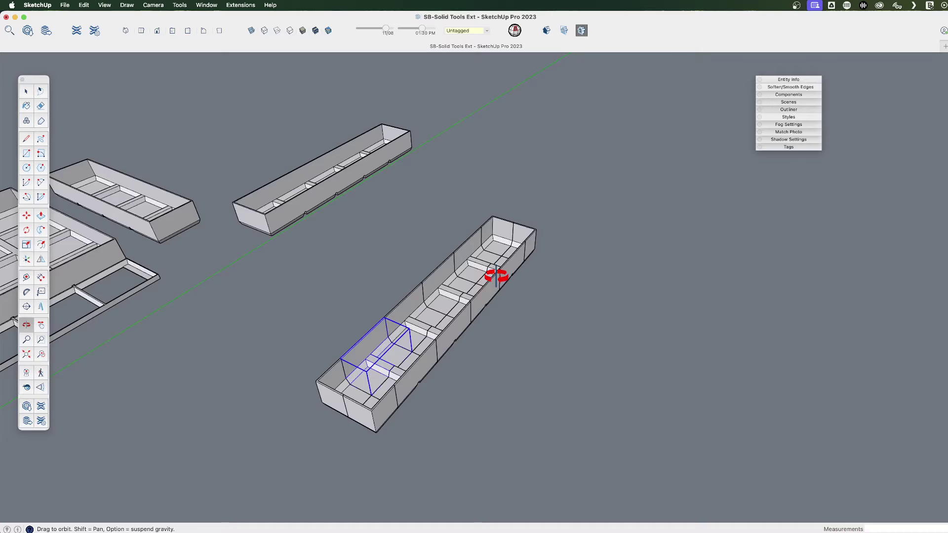
key("space")
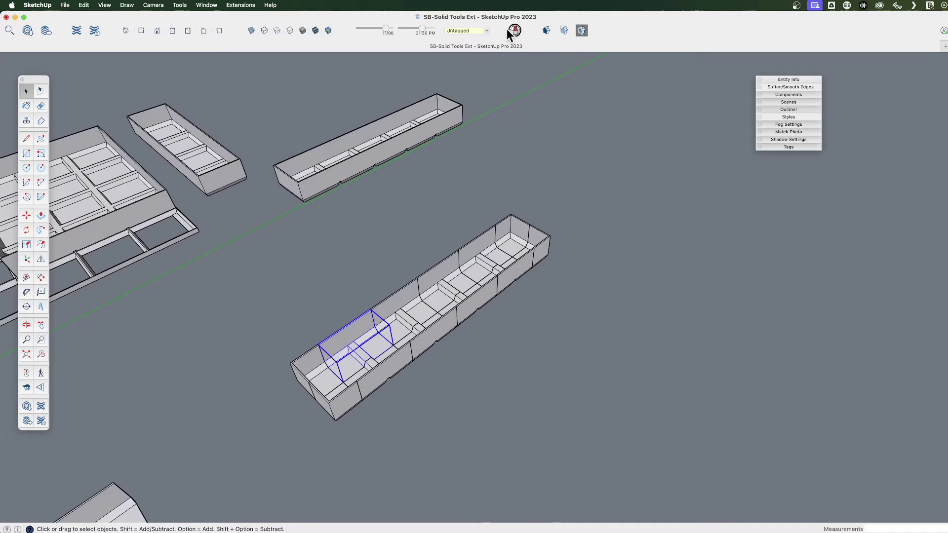
middle_click_drag(434, 243, 431, 282)
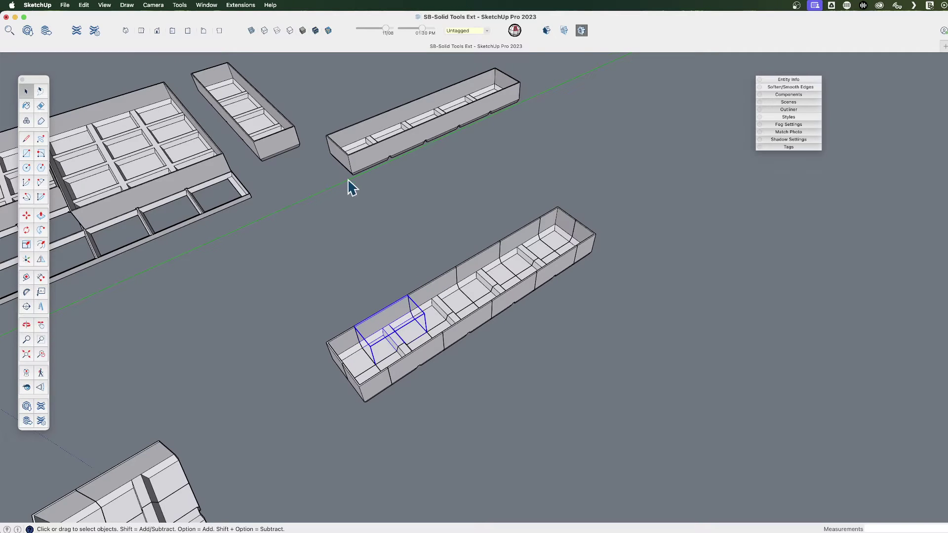
Step: Open the Extension Warehouse and search for 'solid in'
left_click(74, 29)
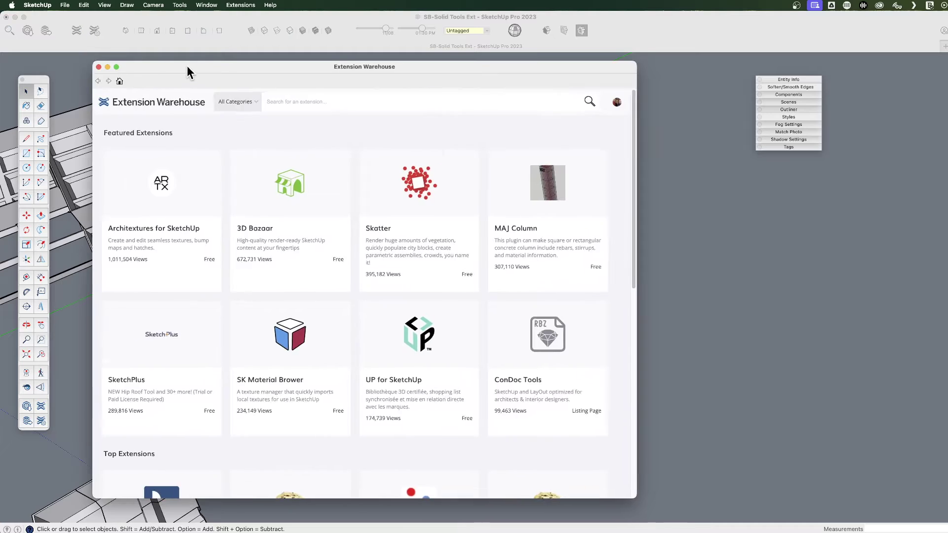
left_click_drag(187, 66, 174, 65)
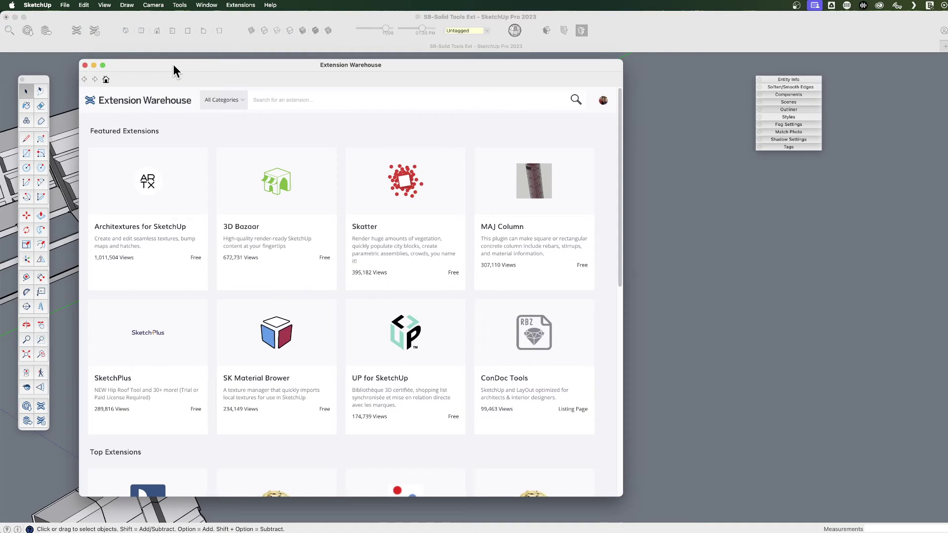
left_click(307, 103)
type("so")
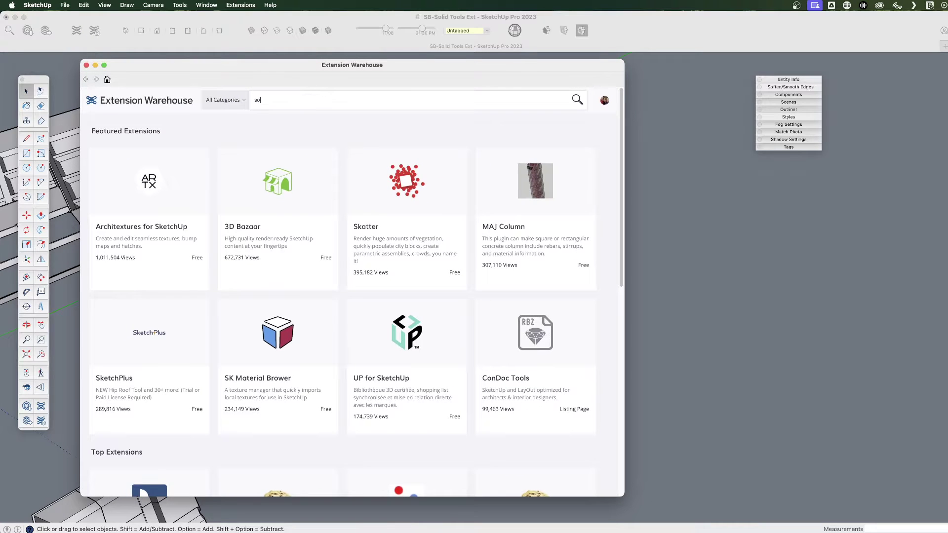
type("lid in")
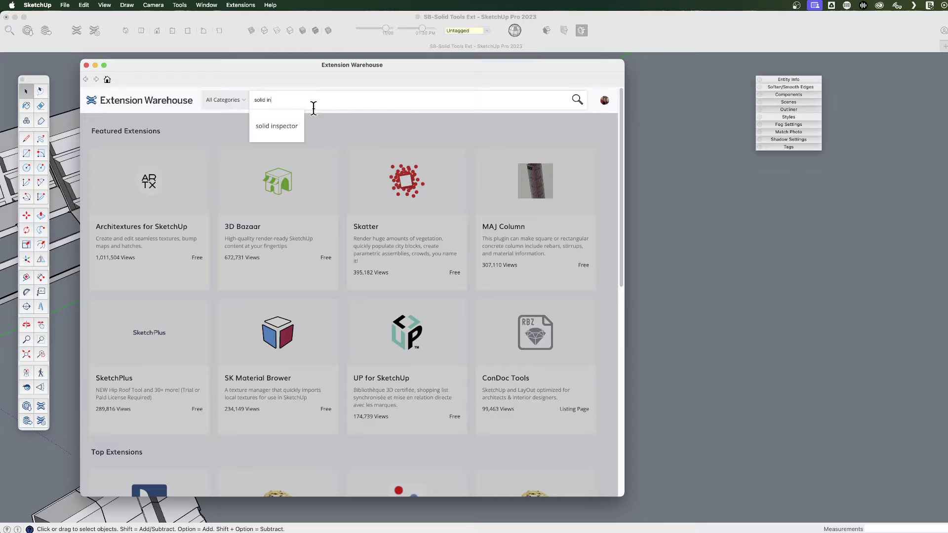
left_click(289, 132)
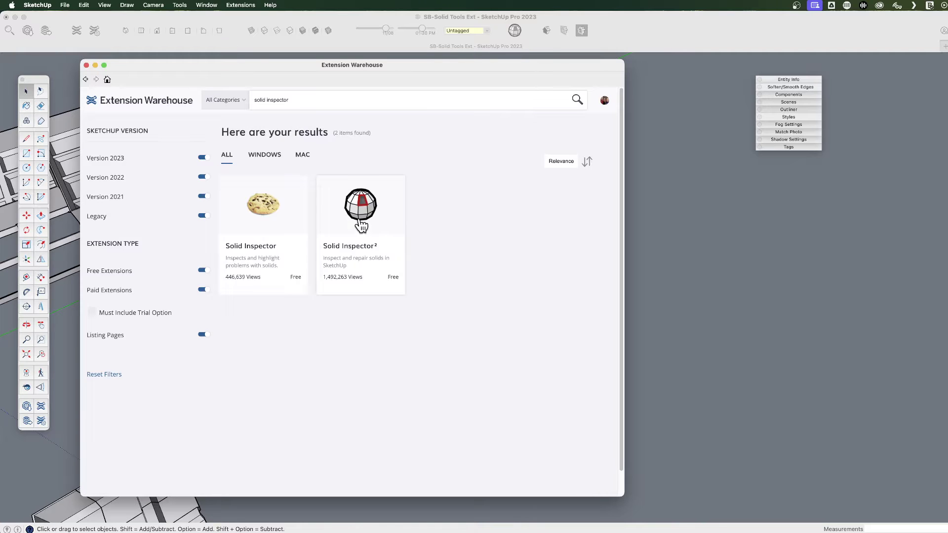
Step: From the Solid Inspector² page, browse the developer's extensions to the CleanUp³ card
left_click(350, 208)
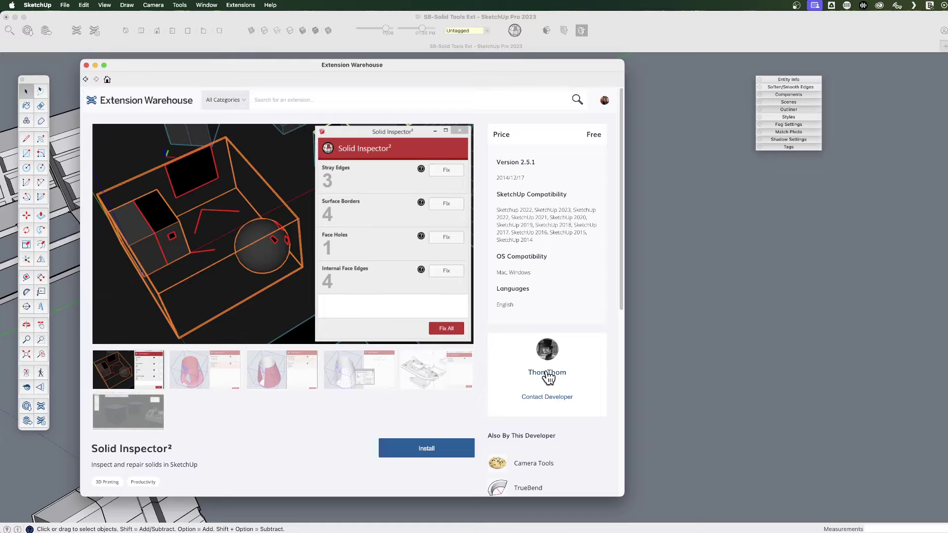
left_click(547, 374)
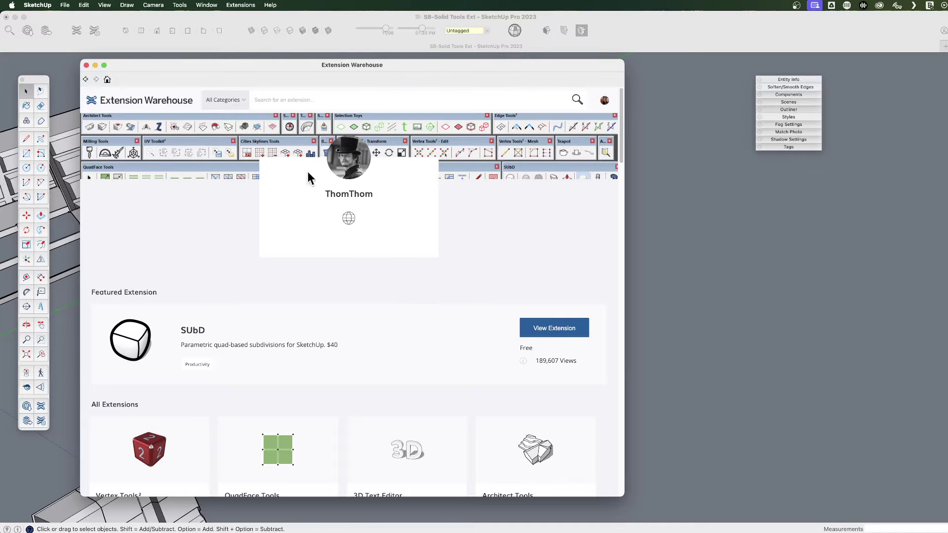
scroll(376, 291, "down", 5)
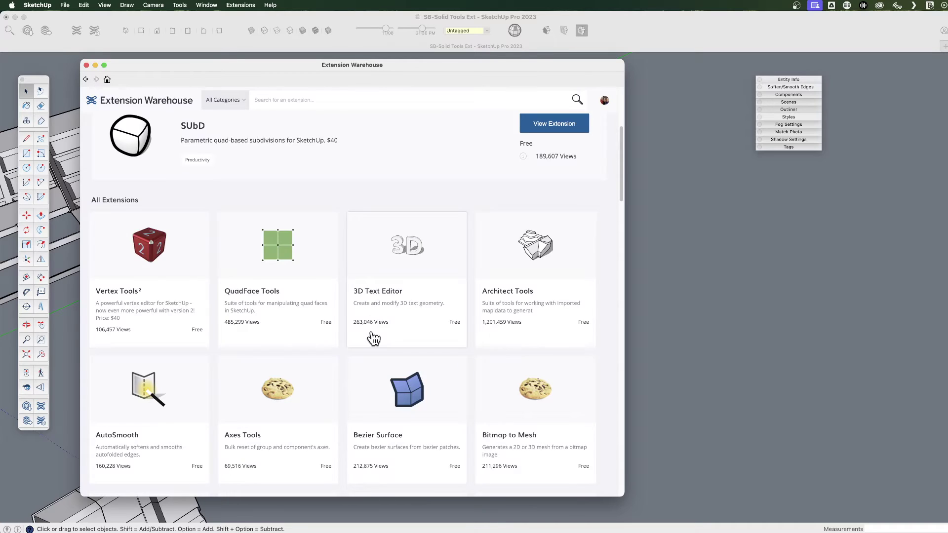
scroll(370, 331, "down", 4)
scroll(370, 334, "down", 2)
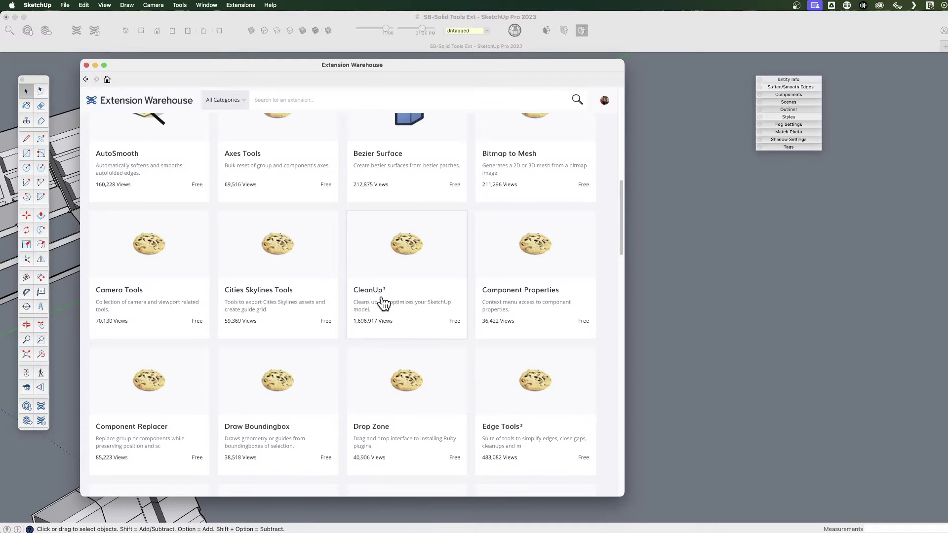
scroll(400, 283, "down", 20)
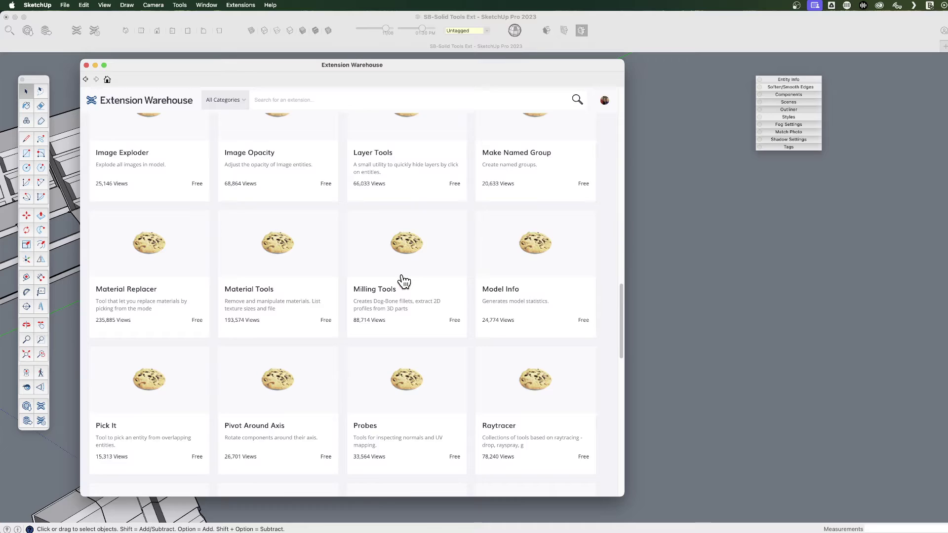
scroll(403, 279, "down", 3)
scroll(400, 280, "down", 5)
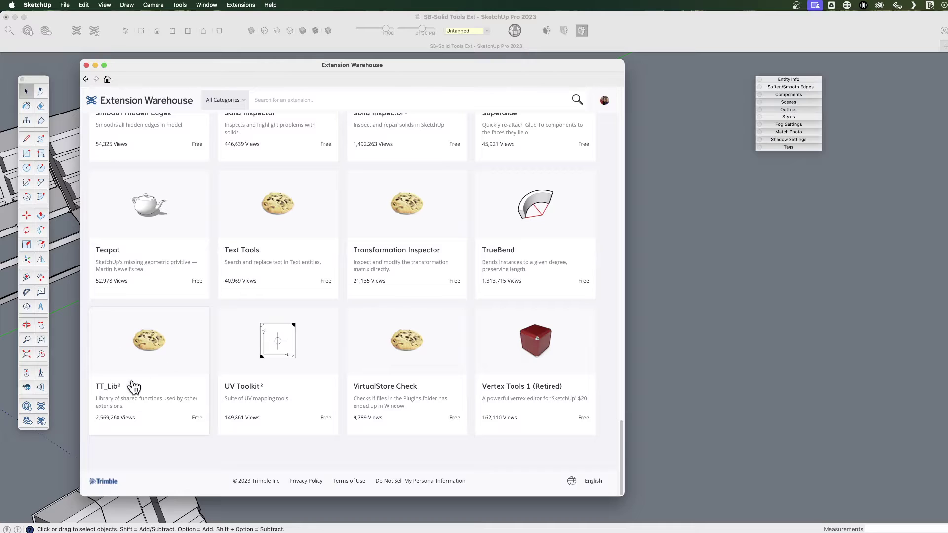
scroll(139, 376, "up", 3)
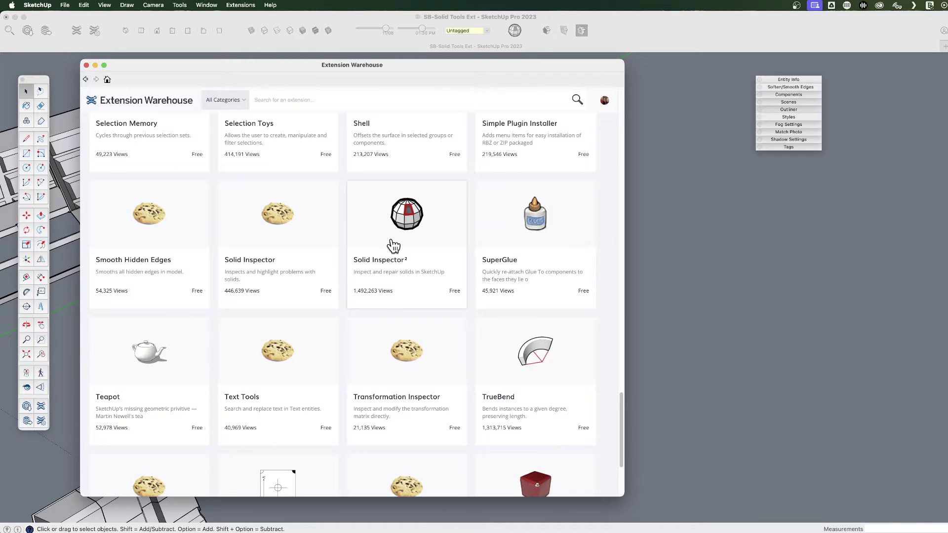
scroll(412, 254, "up", 10)
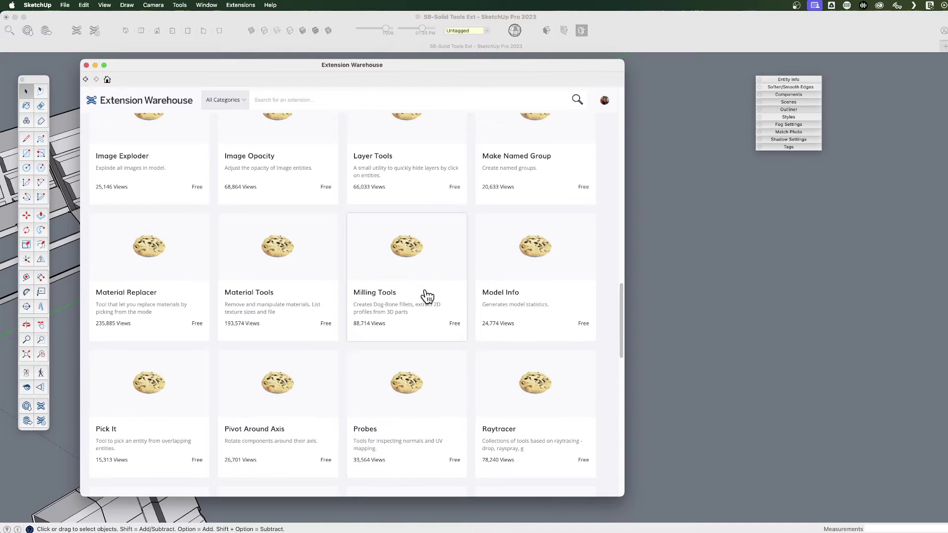
scroll(428, 301, "up", 6)
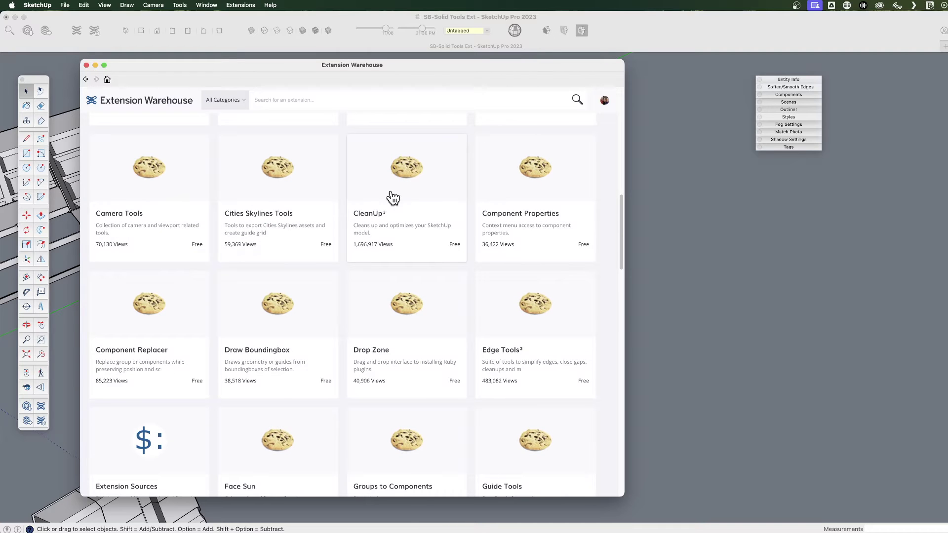
Step: Close the Extension Warehouse and group the lower long tray's geometry
left_click(87, 65)
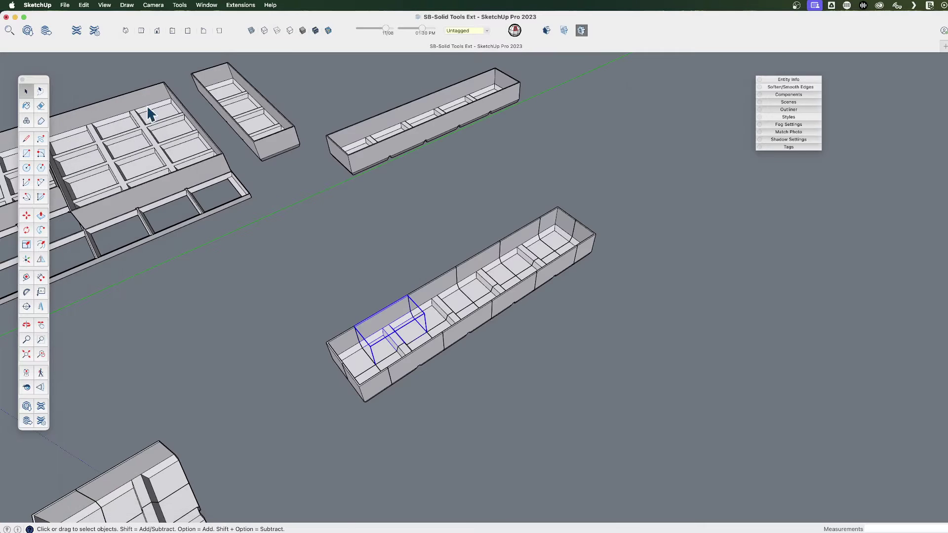
left_click(437, 252)
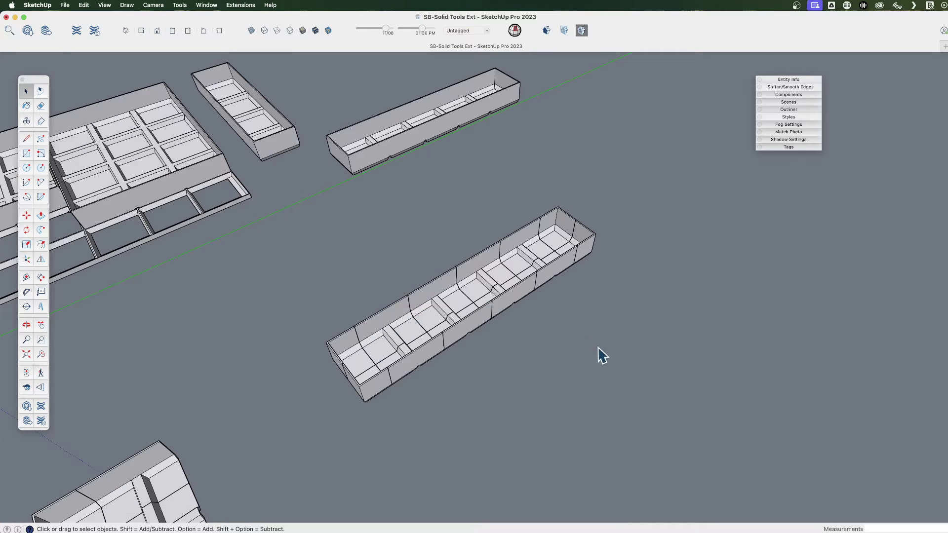
left_click(358, 379)
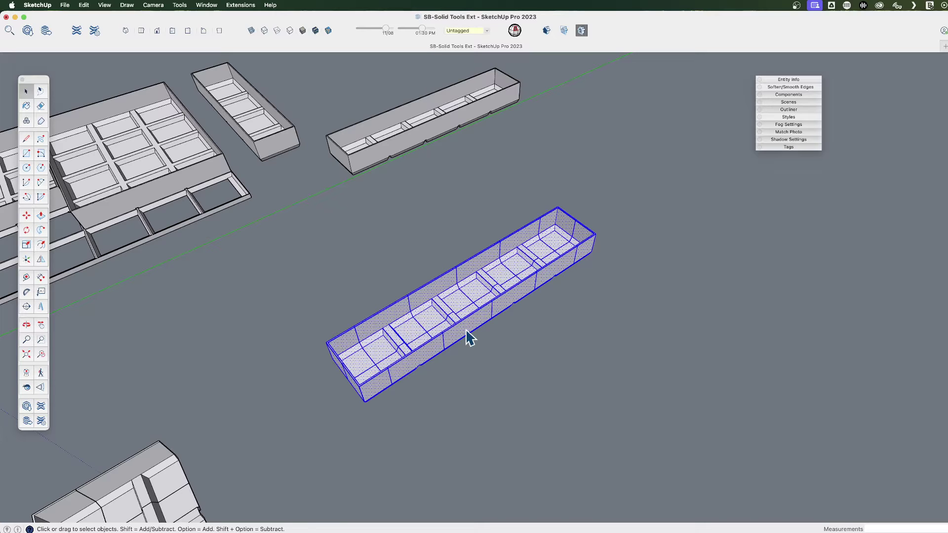
key("g")
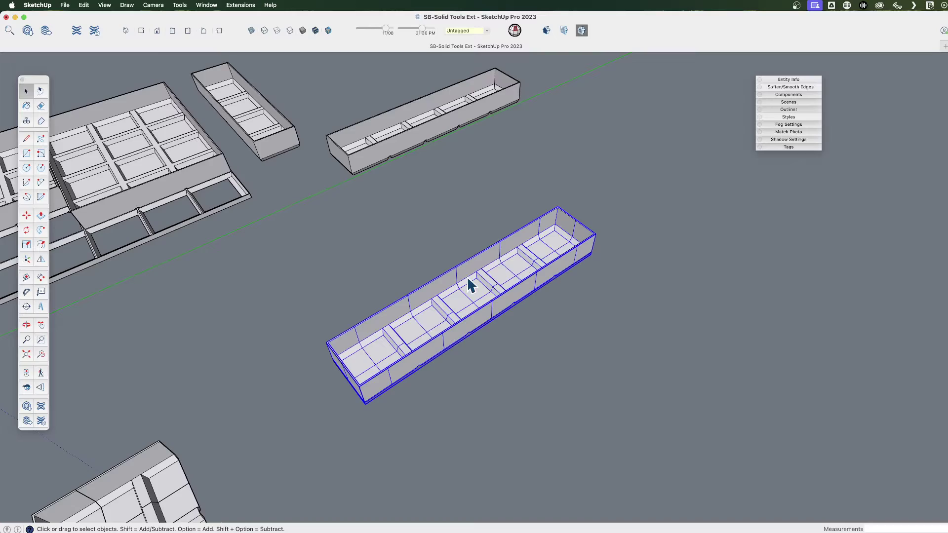
Step: Orbit around the grouped tray to inspect it from several sides
scroll(469, 311, "up", 10)
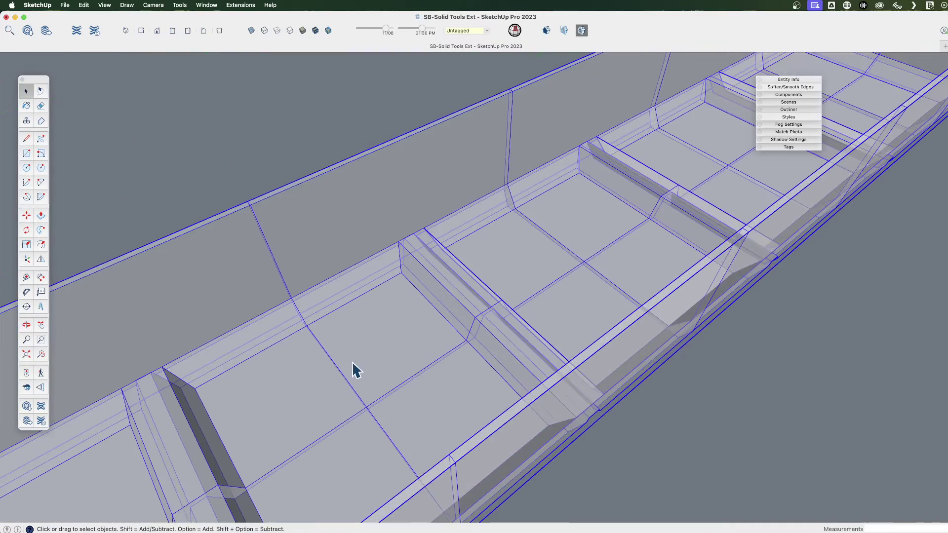
mouse_move(357, 371)
middle_mouse_down()
mouse_move(442, 311)
mouse_move(520, 220)
middle_mouse_up()
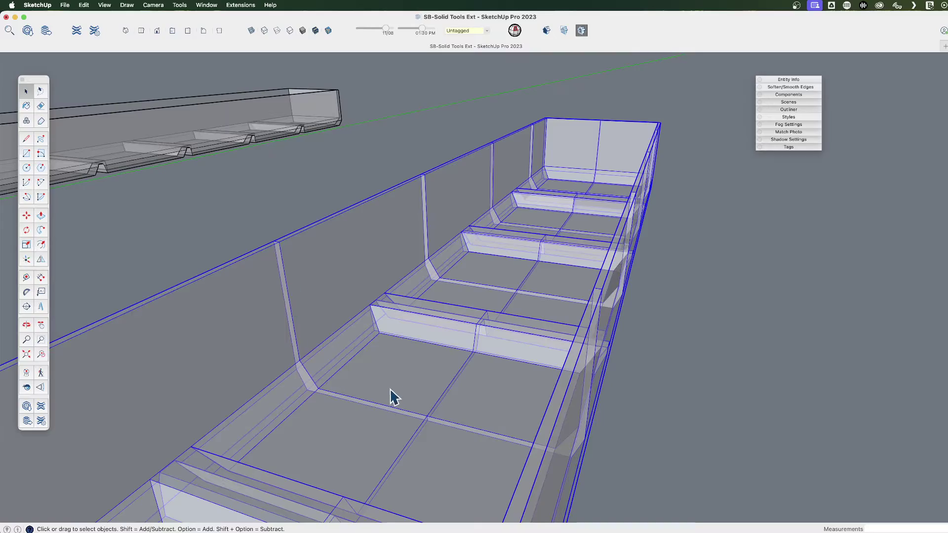
scroll(389, 389, "down", 2)
mouse_move(388, 388)
middle_mouse_down()
mouse_move(444, 391)
mouse_move(489, 330)
mouse_move(467, 309)
mouse_move(321, 398)
mouse_move(461, 321)
middle_mouse_up()
scroll(439, 359, "up", 2)
scroll(431, 354, "down", 2)
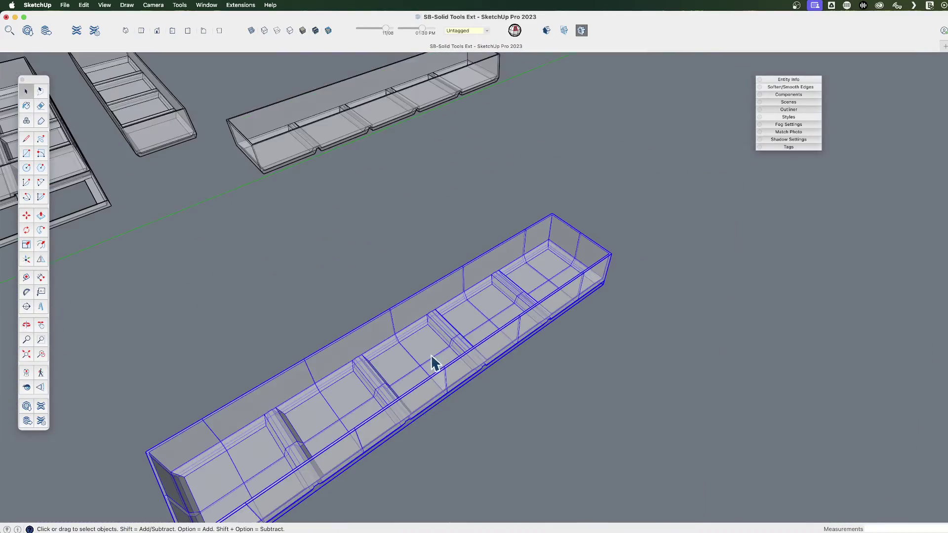
mouse_move(431, 354)
middle_mouse_down()
mouse_move(466, 332)
mouse_move(540, 180)
middle_mouse_up()
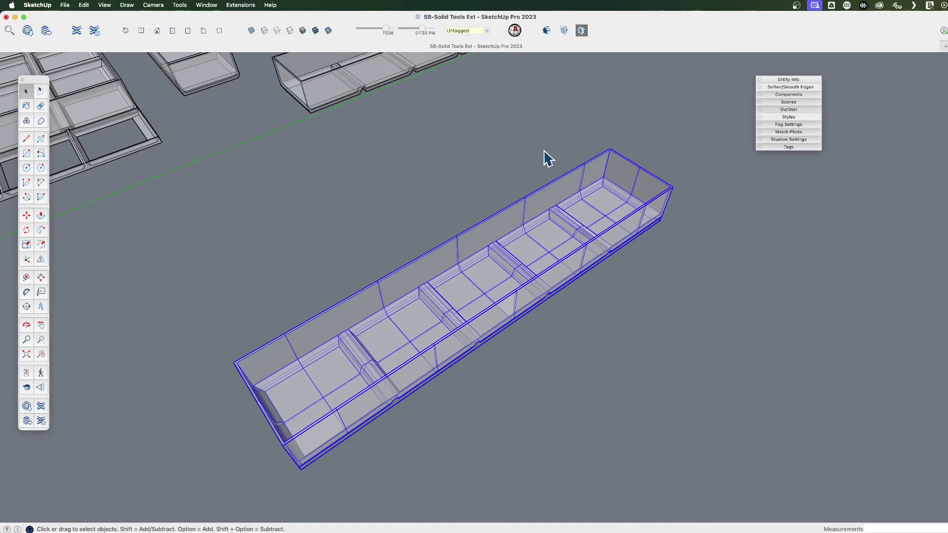
Step: Run Solid Inspector² on the tray group and fix its 16 internal faces
left_click(514, 30)
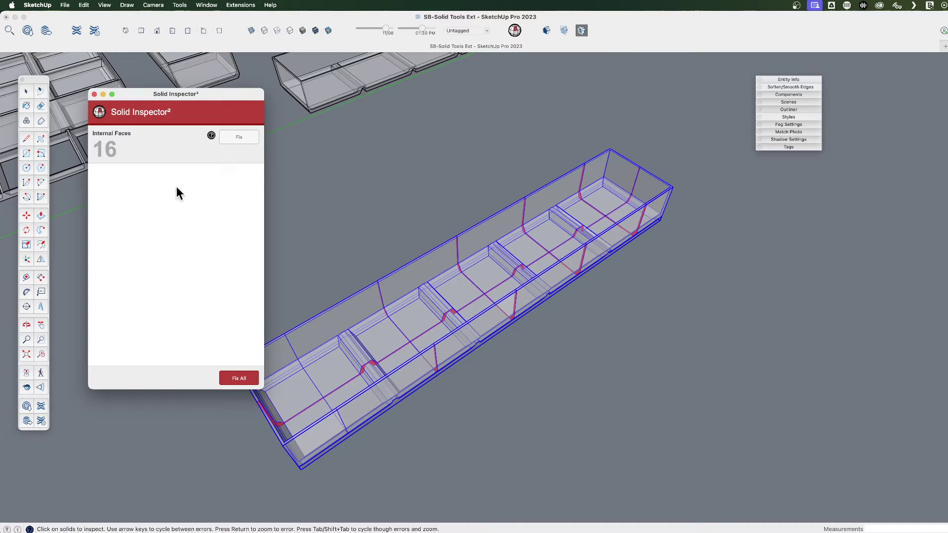
left_click(239, 138)
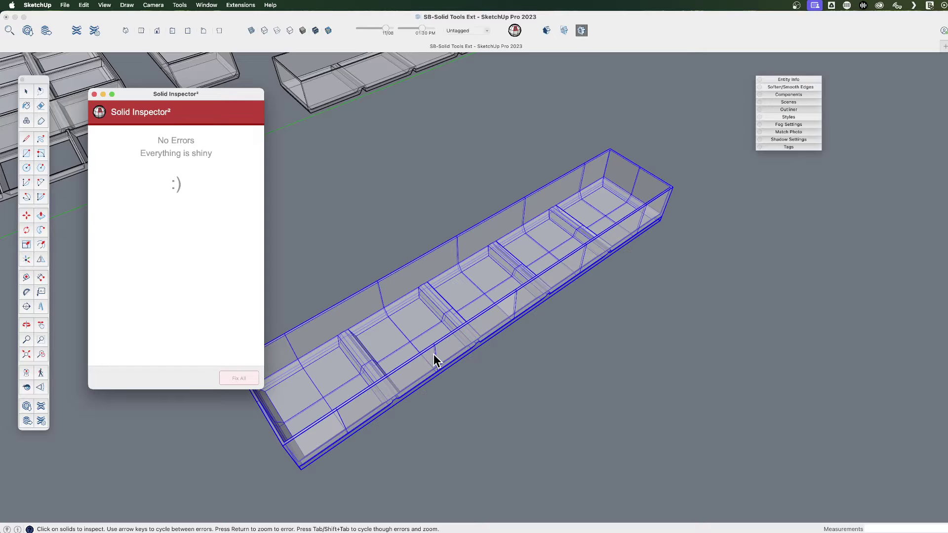
left_click(95, 95)
Step: Run CleanUp³ Clean with Scope: Selected, removing 121 edges and 113 faces
left_click(239, 5)
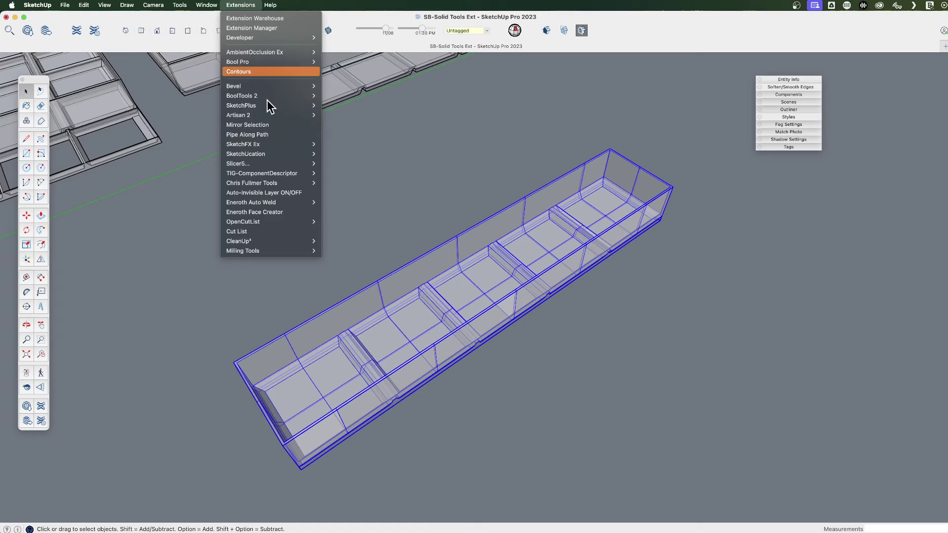
mouse_move(306, 244)
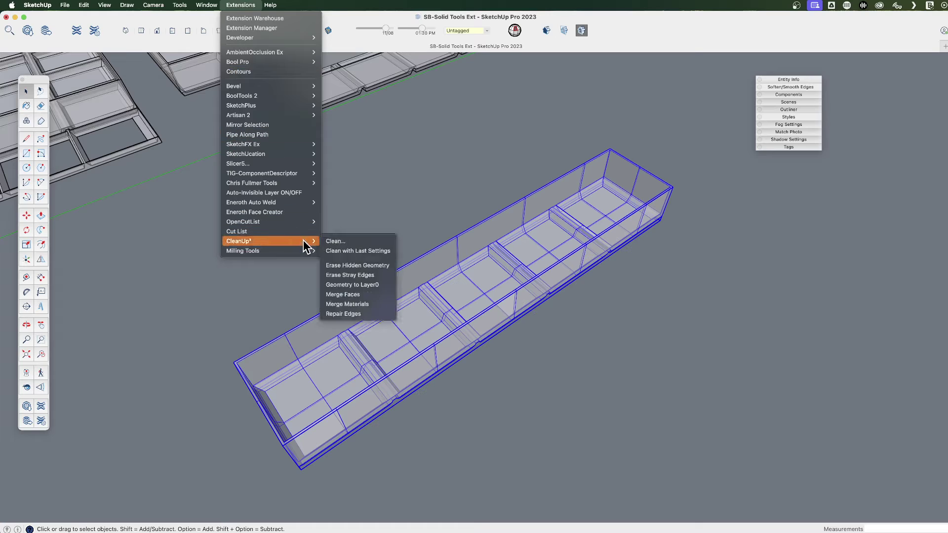
left_click(348, 240)
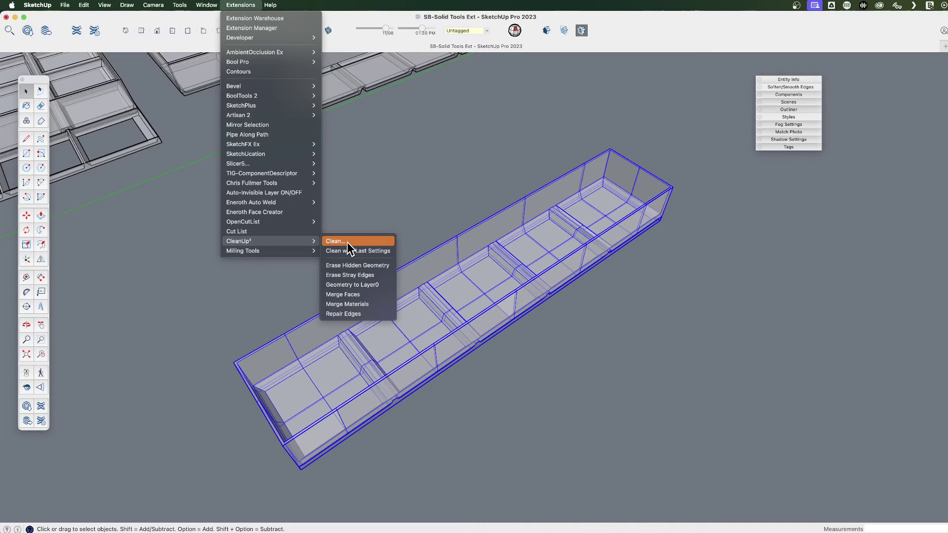
left_click(348, 242)
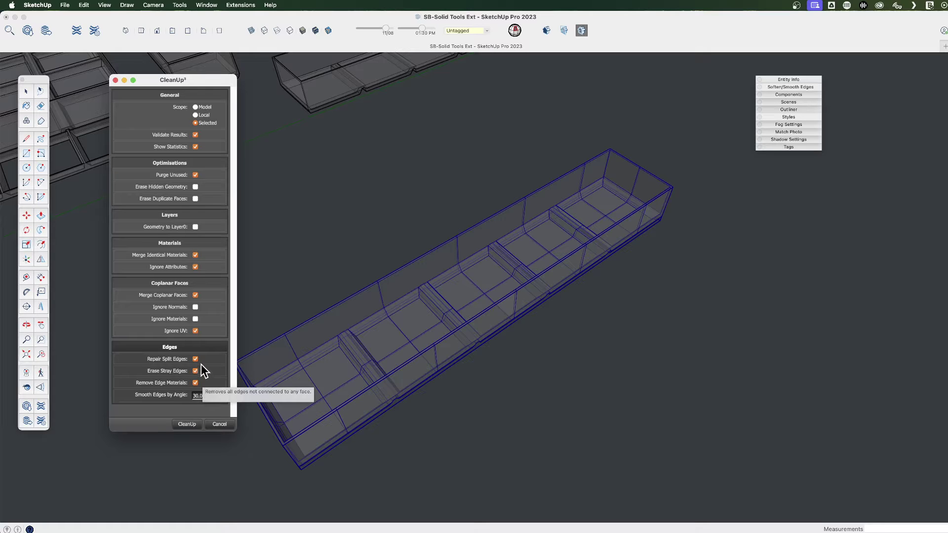
left_click(188, 424)
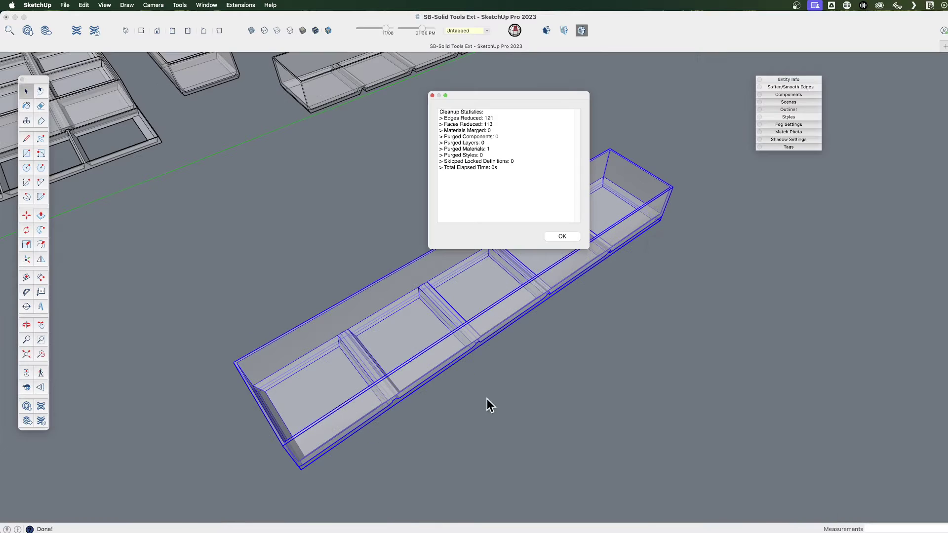
key("b")
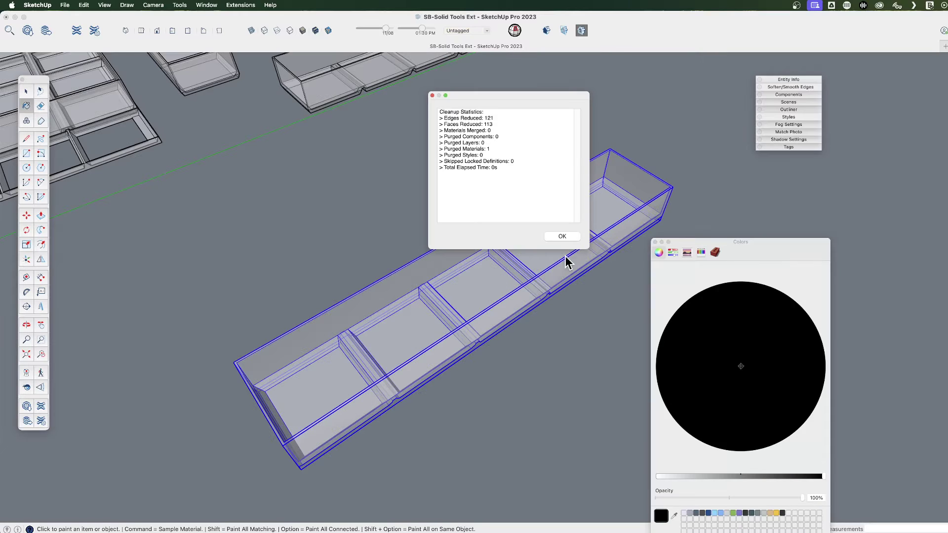
left_click(655, 242)
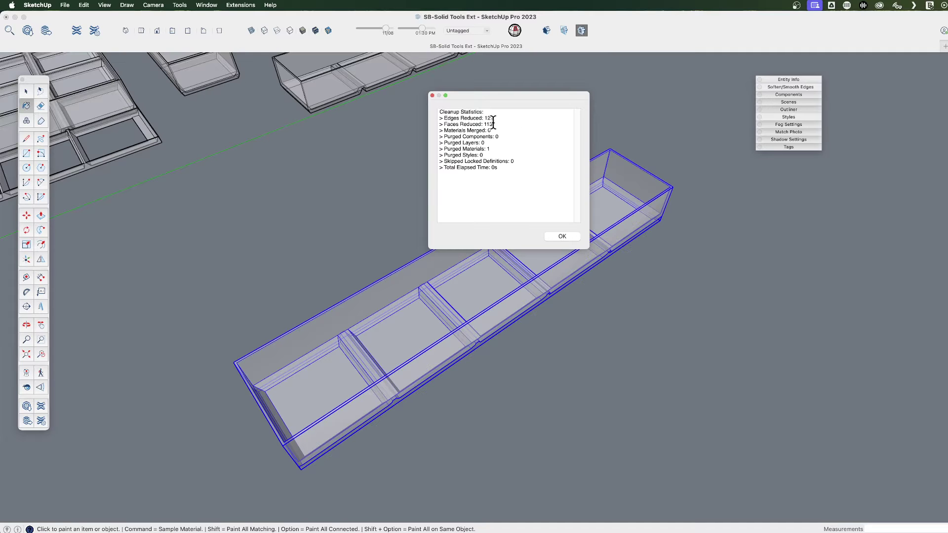
left_click(562, 237)
scroll(494, 346, "down", 3)
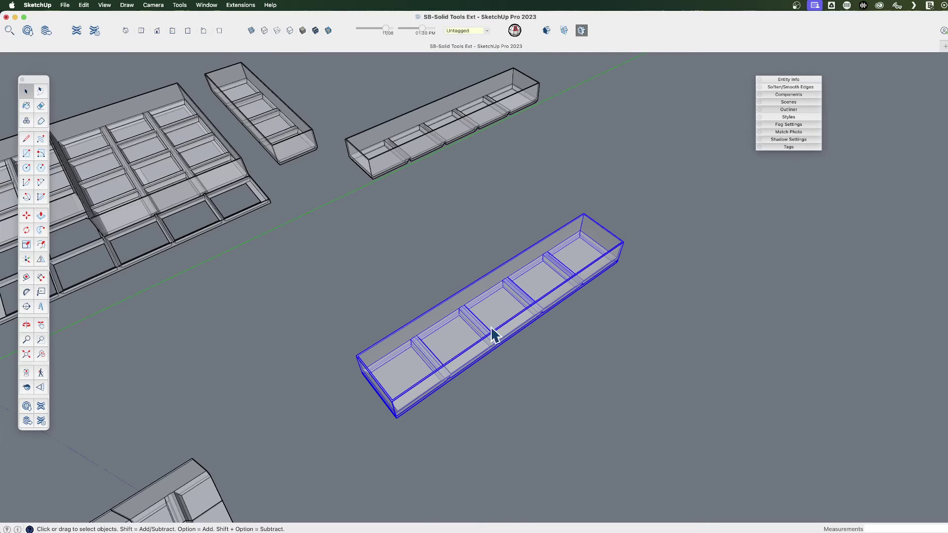
middle_click_drag(493, 332, 580, 265, "shift")
scroll(502, 318, "up", 3)
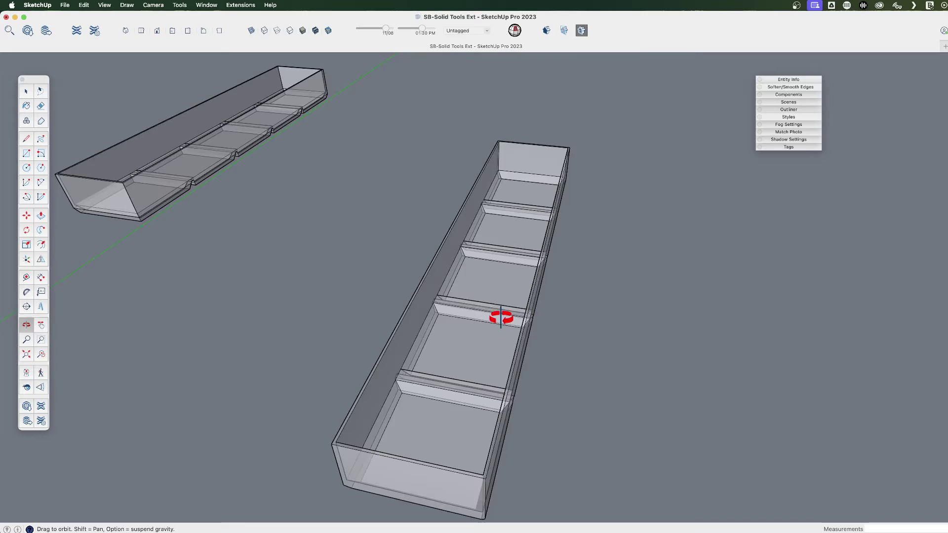
middle_click_drag(502, 317, 385, 344)
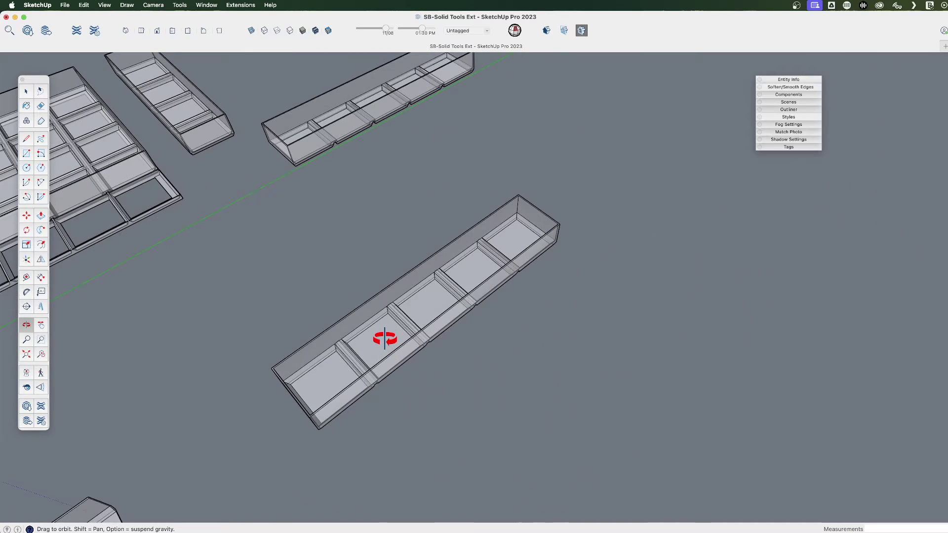
mouse_move(384, 339)
left_mouse_down()
mouse_move(400, 372)
mouse_move(372, 395)
mouse_move(554, 197)
mouse_move(489, 182)
mouse_move(540, 209)
mouse_move(449, 321)
mouse_move(448, 304)
mouse_move(453, 360)
mouse_move(318, 323)
mouse_move(427, 271)
left_mouse_up()
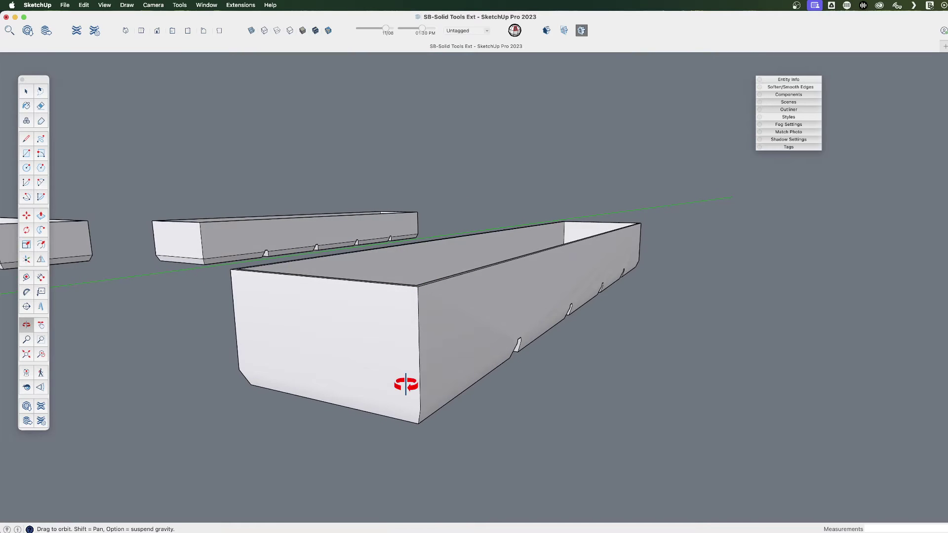
key("space")
key("o")
left_click_drag(441, 341, 499, 421)
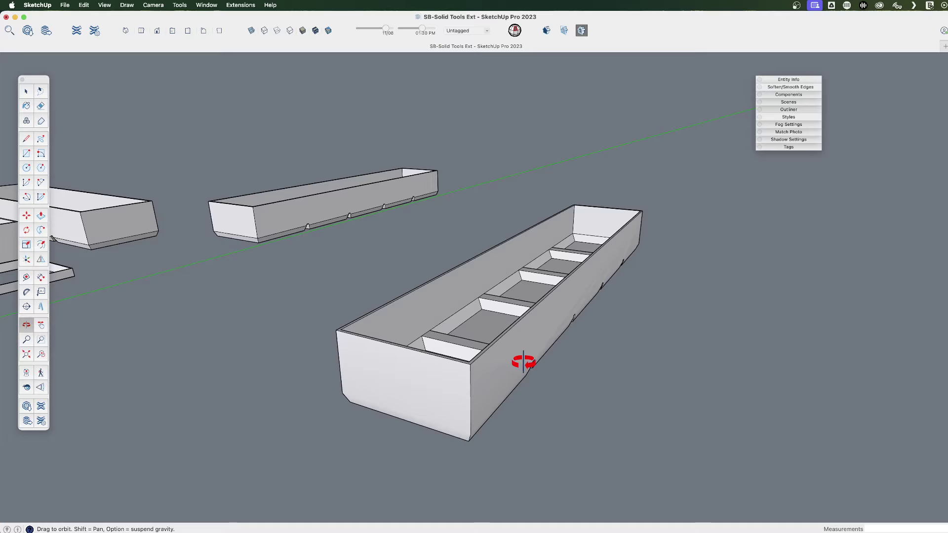
key("h")
left_click_drag(373, 375, 374, 350)
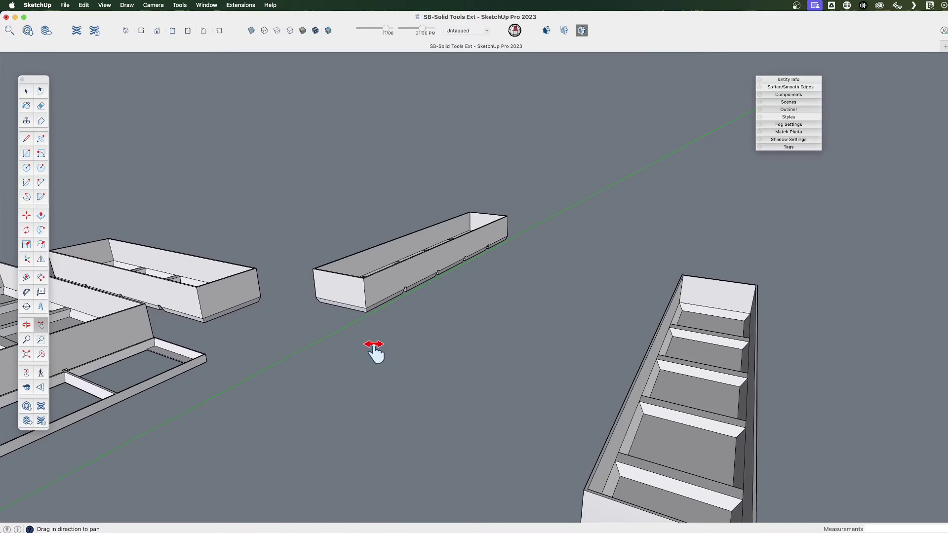
left_click_drag(172, 328, 341, 360)
key("space")
scroll(522, 324, "up", 5)
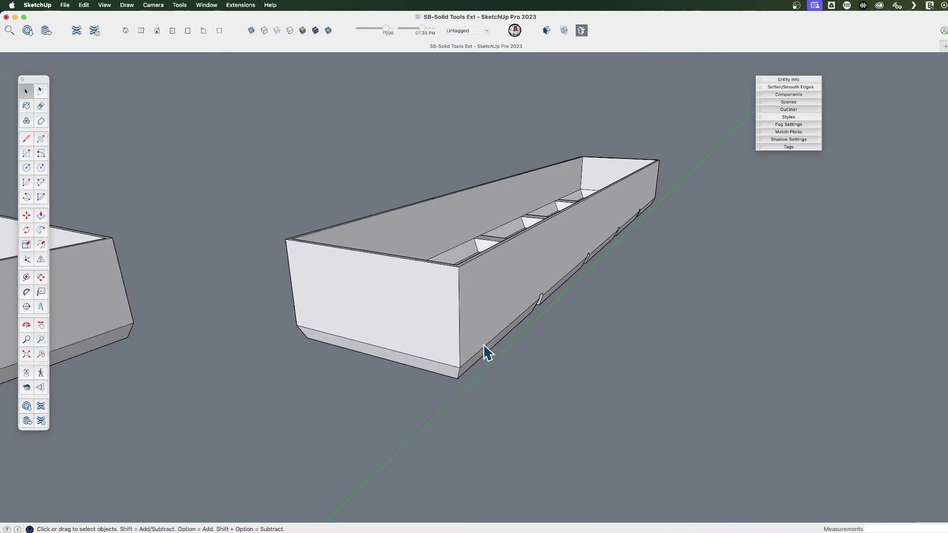
scroll(353, 334, "down", 5)
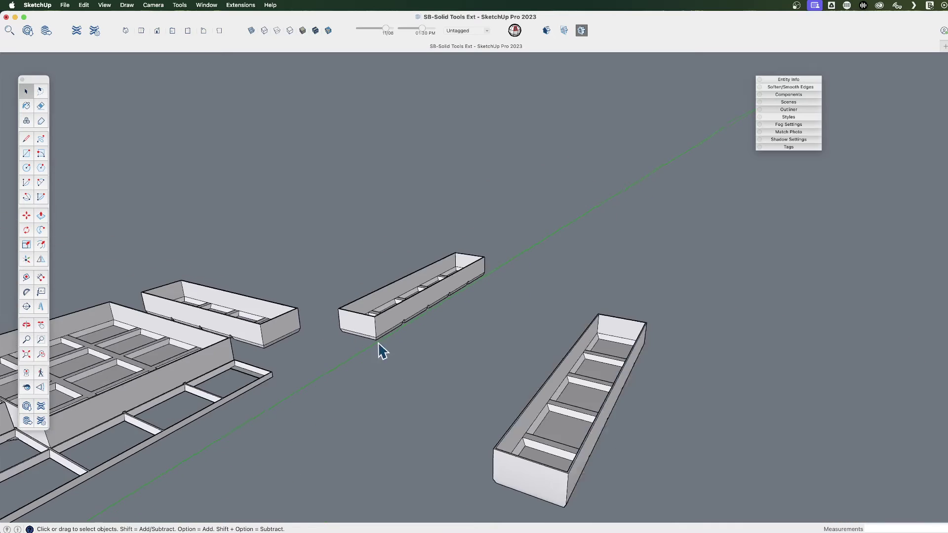
key("h")
left_click_drag(489, 382, 378, 333)
scroll(451, 401, "up", 3)
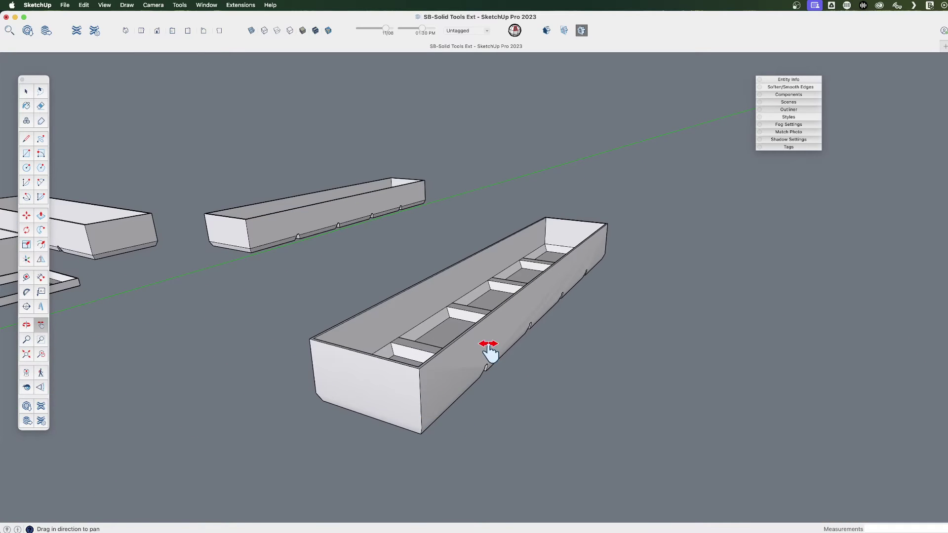
left_click_drag(451, 380, 401, 394)
key("space")
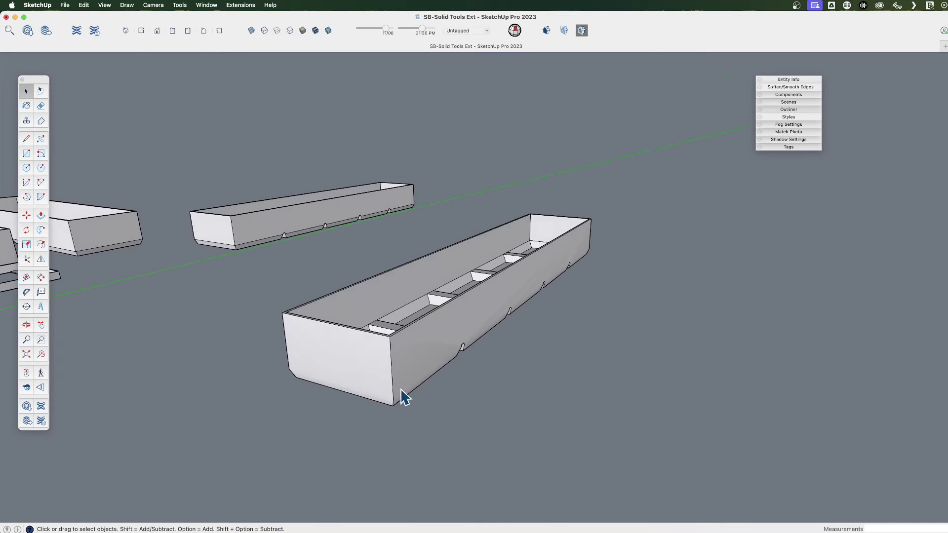
scroll(403, 388, "up", 5)
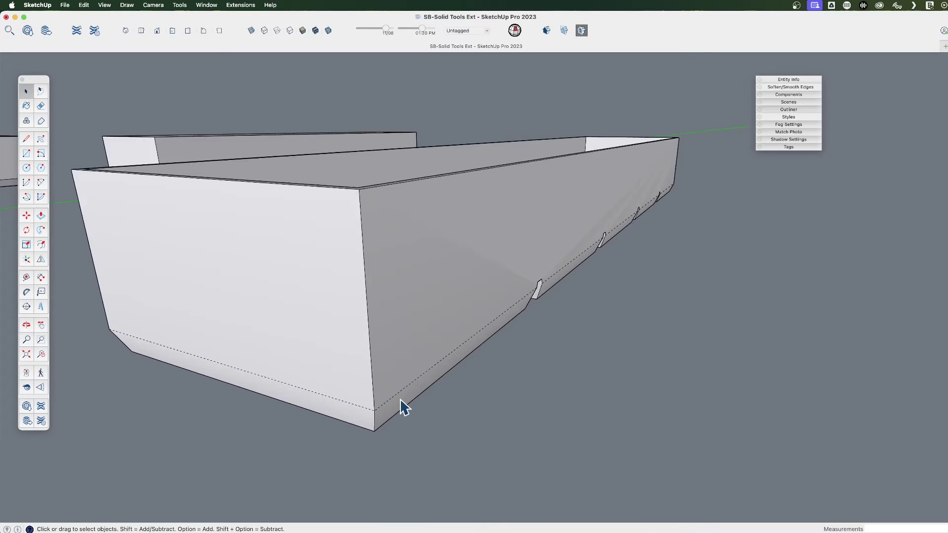
middle_click_drag(399, 398, 428, 355)
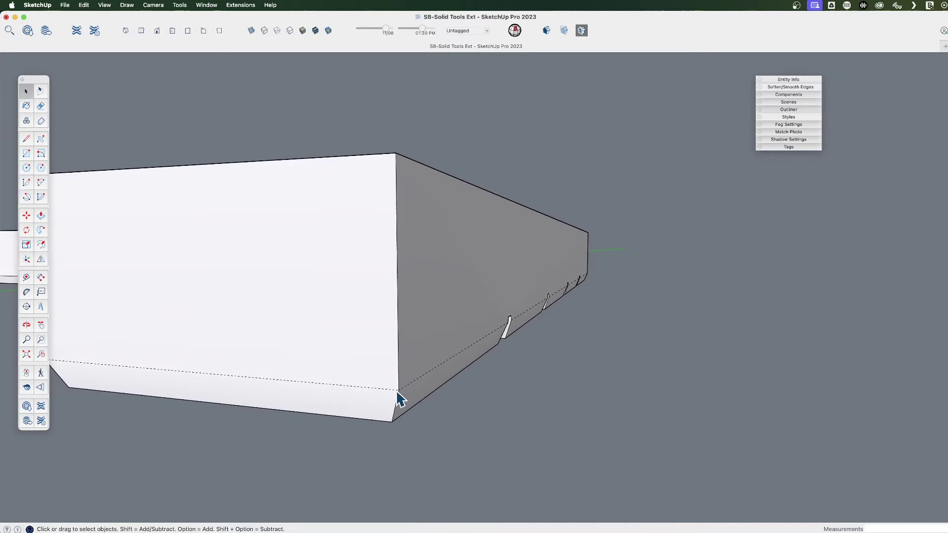
Step: Start a Protractor guide centred on the tray's lower corner with a vertical baseline, previewing about 21.8°
key("shift+p")
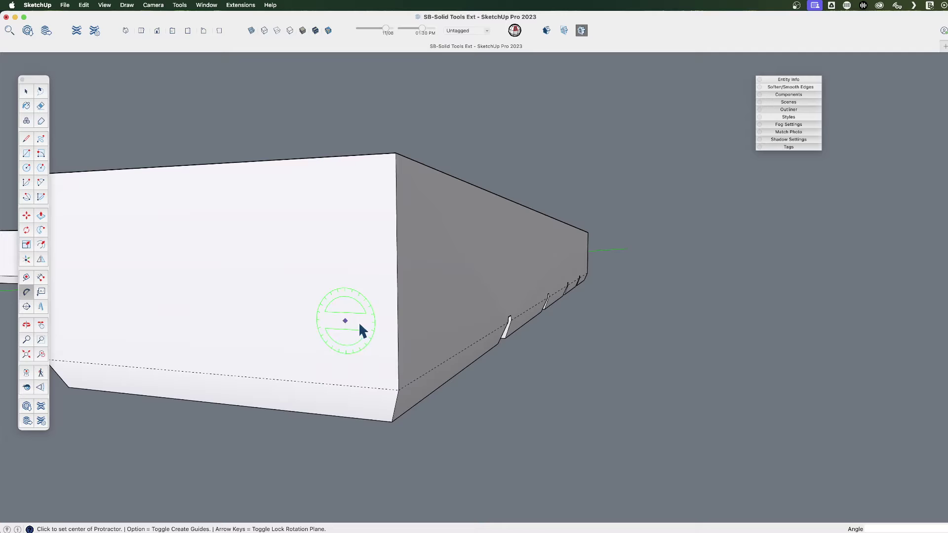
left_click(399, 389)
left_click(394, 450)
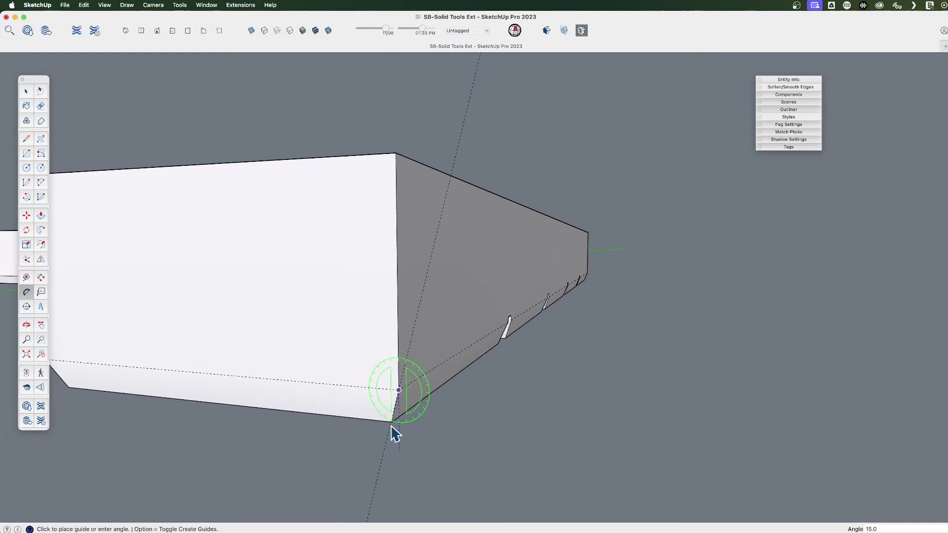
scroll(393, 424, "up", 3)
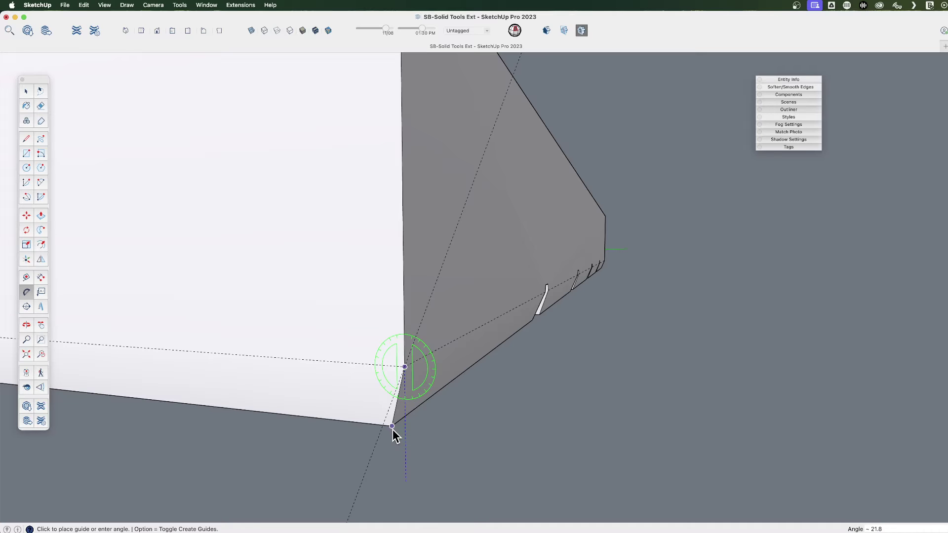
Step: Orbit to look down into the long box and select it
key("space")
scroll(394, 429, "down", 5)
scroll(397, 415, "down", 3)
key("o")
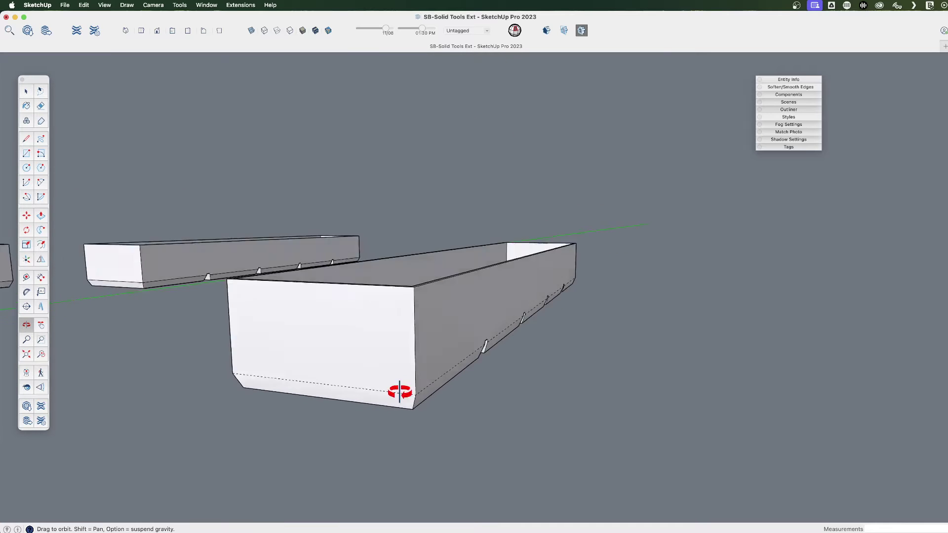
left_click_drag(401, 391, 377, 455)
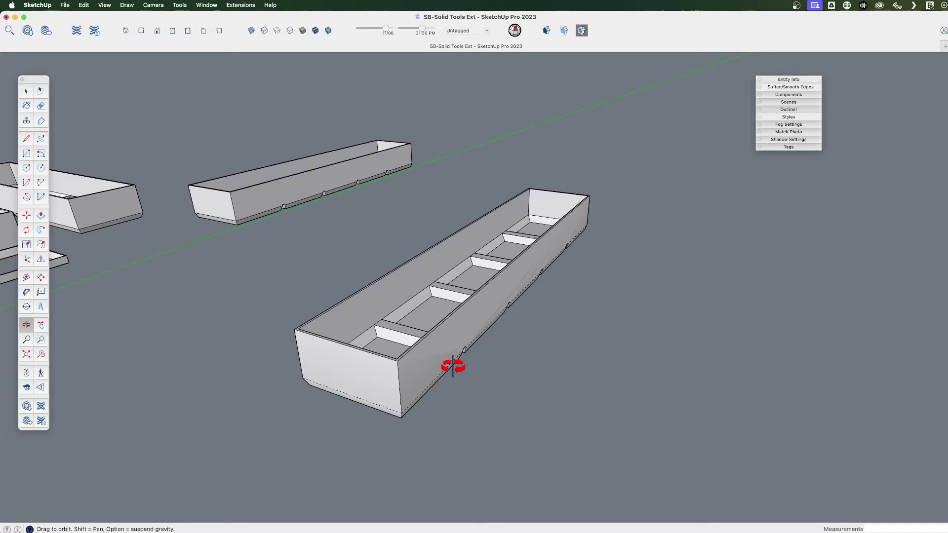
key("space")
left_click(467, 320)
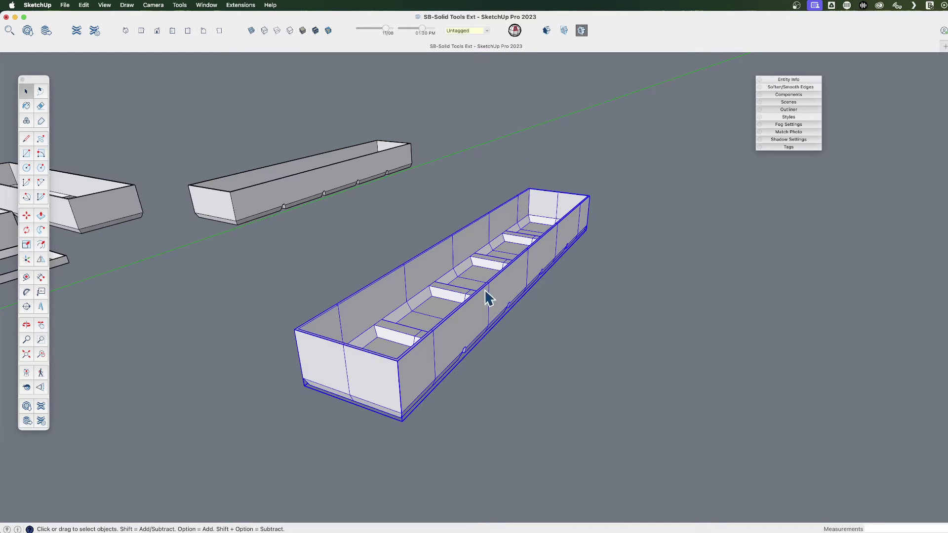
Step: Run CleanUp³ with a 20° smoothing angle, removing 124 edges and 113 faces
left_click(241, 6)
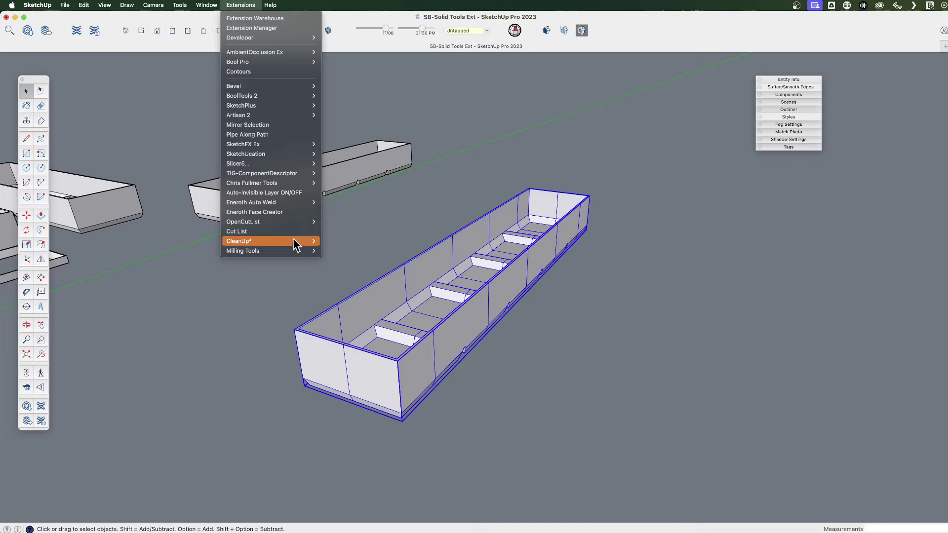
mouse_move(298, 242)
left_click(348, 241)
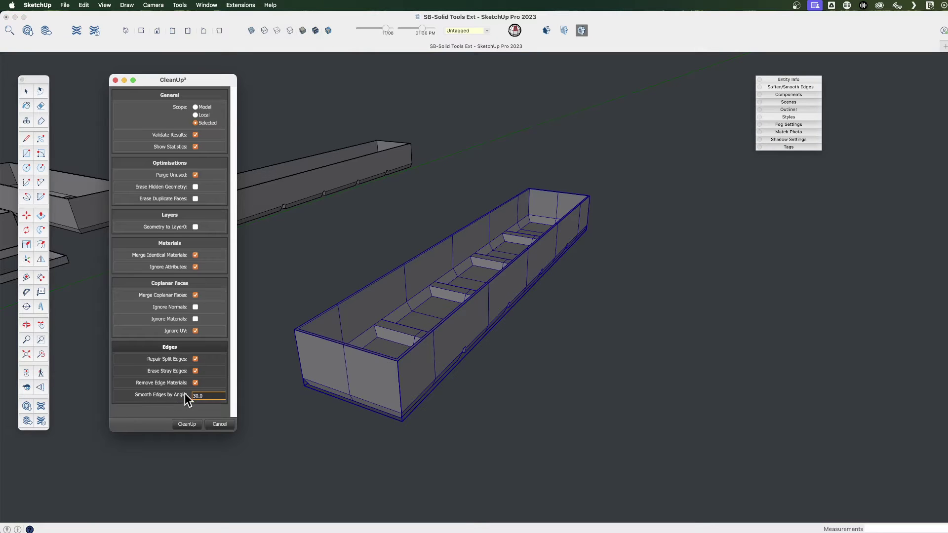
left_click_drag(203, 397, 165, 397)
type("20")
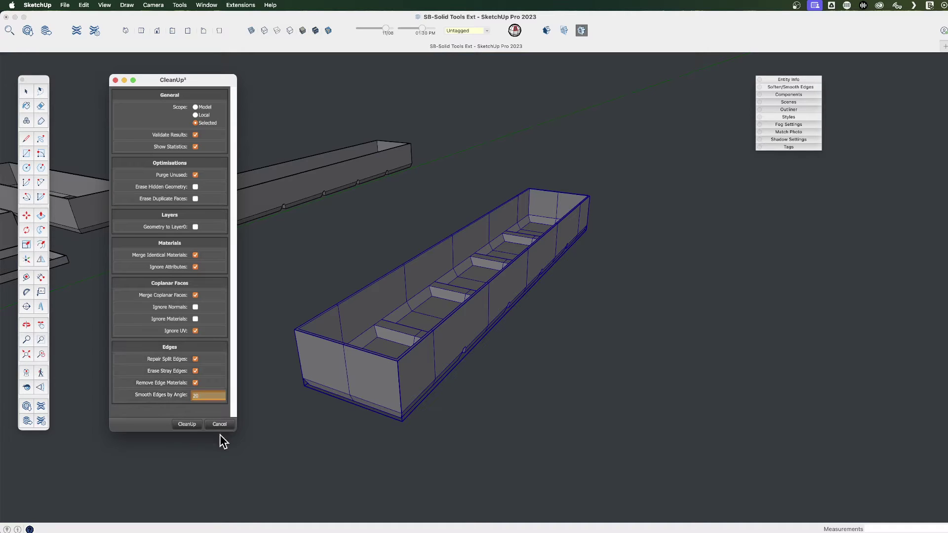
left_click(188, 425)
key("b")
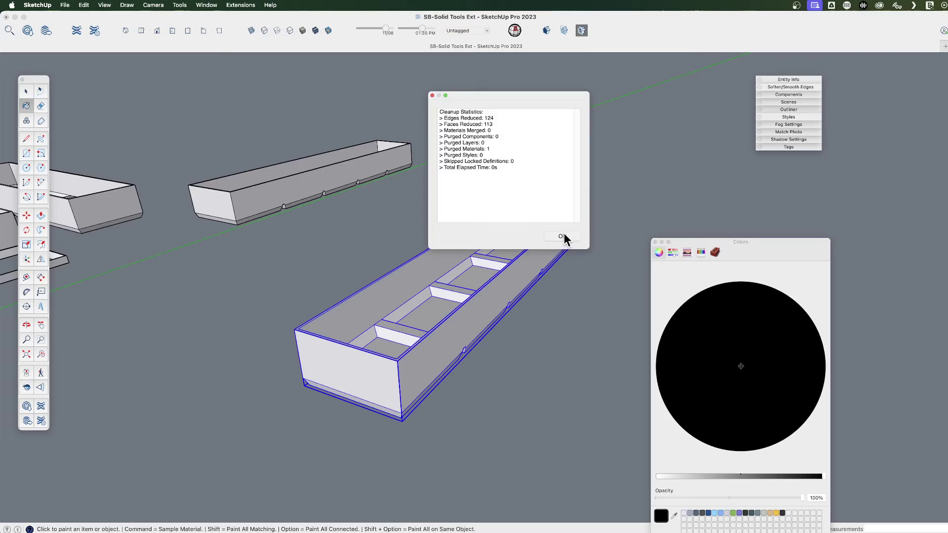
left_click(561, 237)
middle_click_drag(564, 239, 472, 397)
scroll(387, 409, "down", 5)
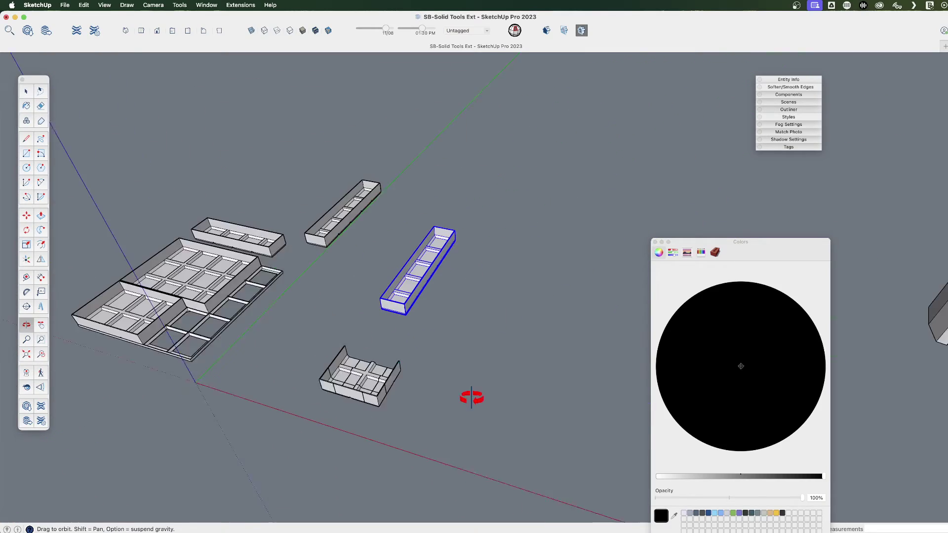
Step: Copy the small tray section and place the copy beside the original
left_click(355, 364)
middle_click_drag(354, 363, 473, 349)
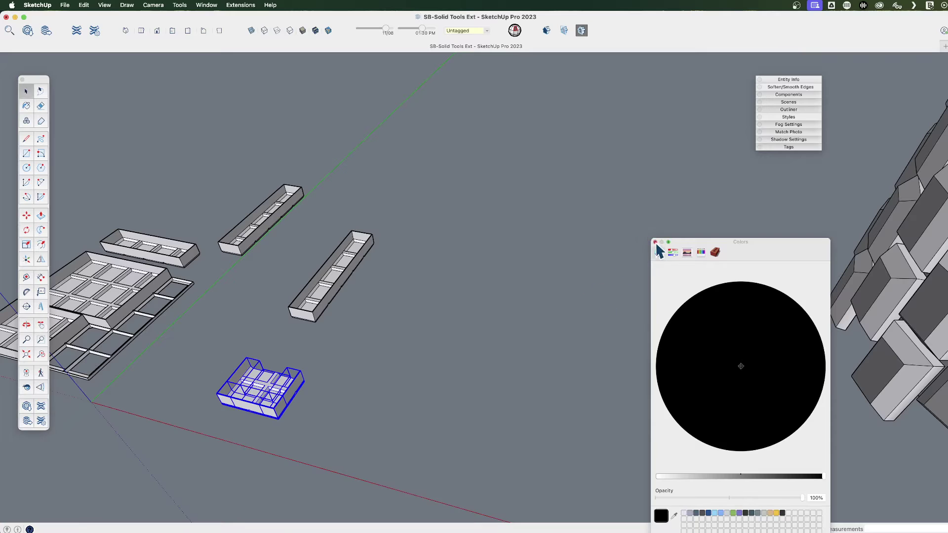
left_click(655, 242)
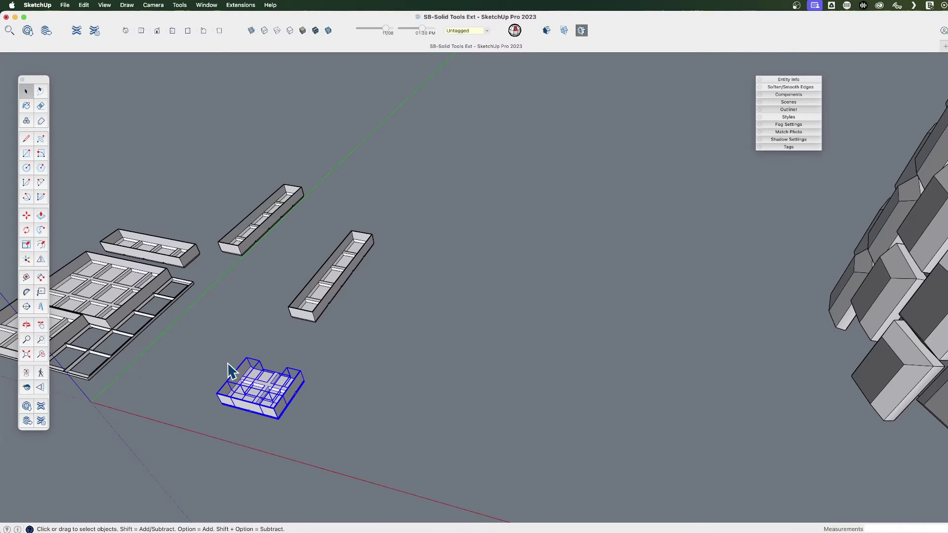
key("m")
left_click(349, 434)
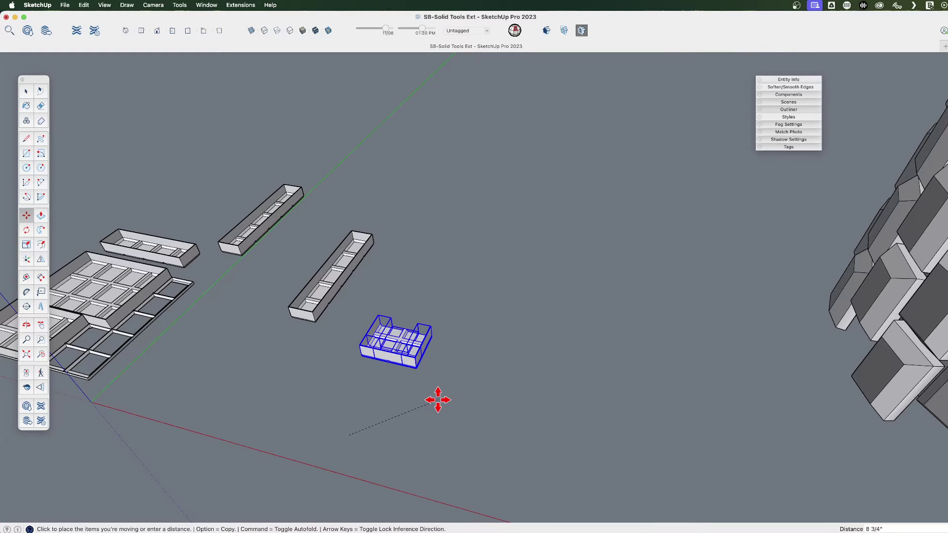
key("alt")
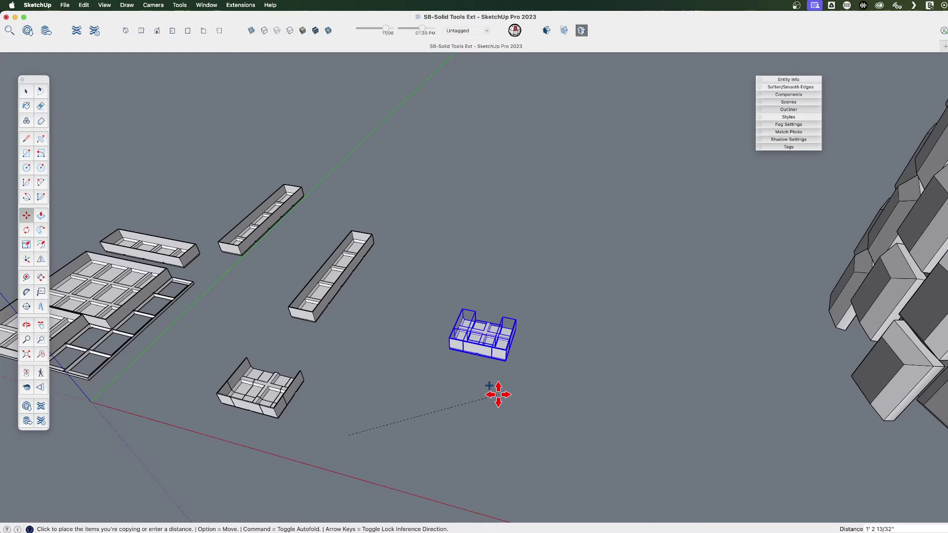
left_click(499, 395)
middle_click_drag(516, 375, 323, 446)
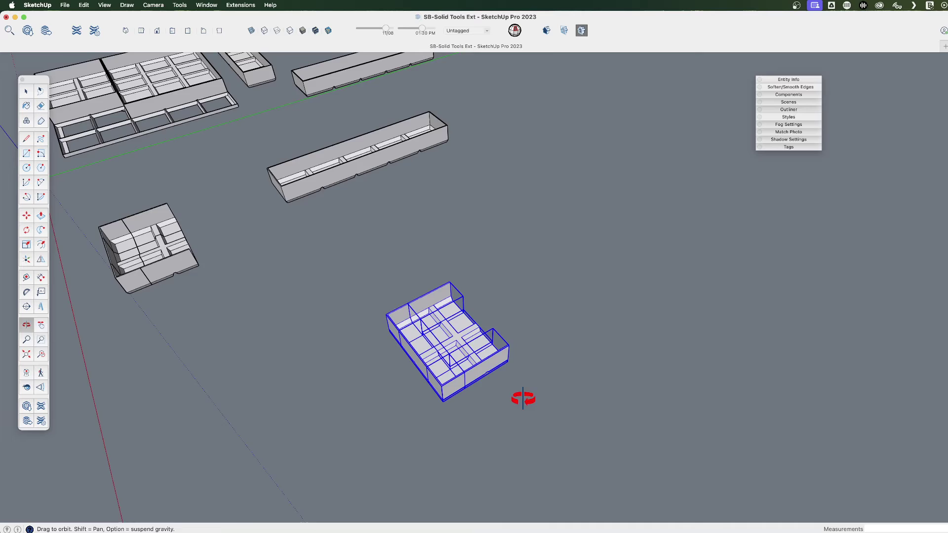
middle_click_drag(523, 398, 362, 408)
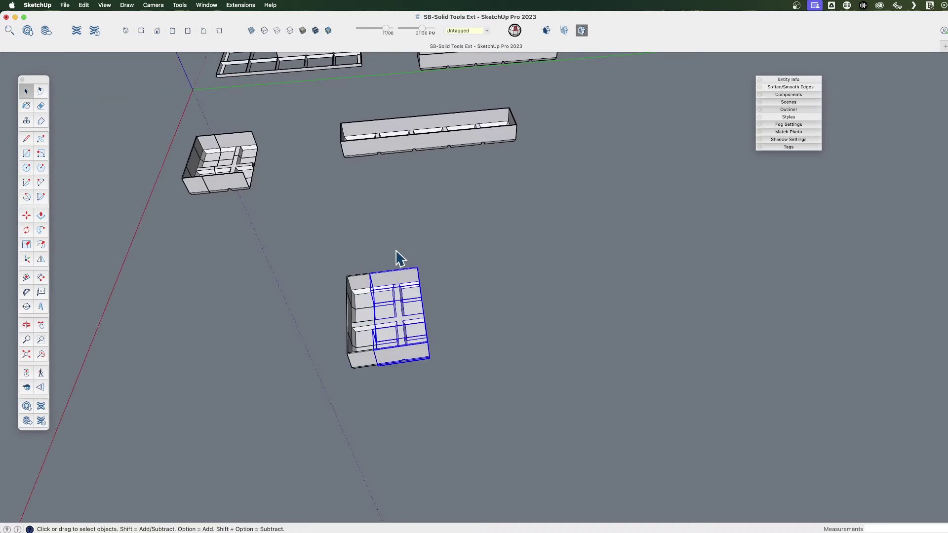
scroll(430, 361, "up", 5)
Step: Copy the section against its end and array it with 2x into a row
key("m")
key("alt")
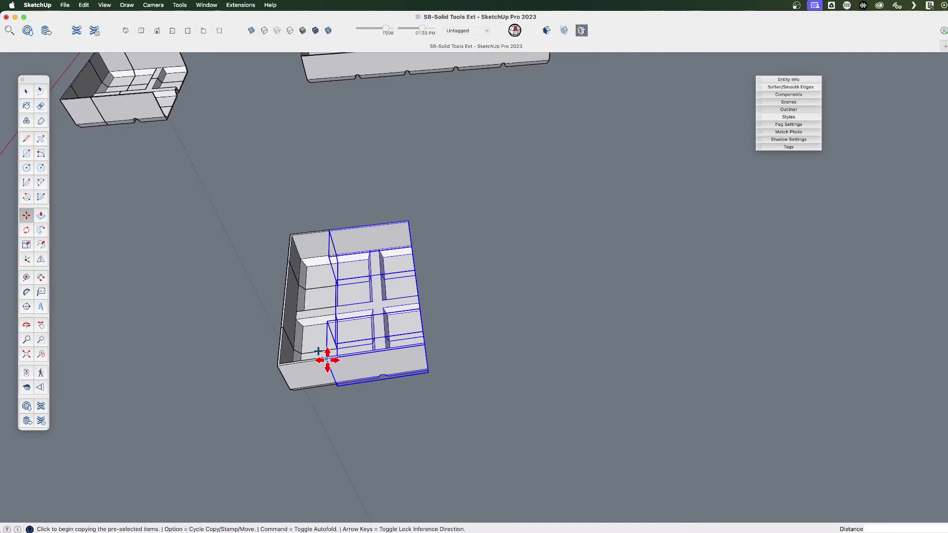
left_click(329, 359)
left_click(422, 345)
type("2")
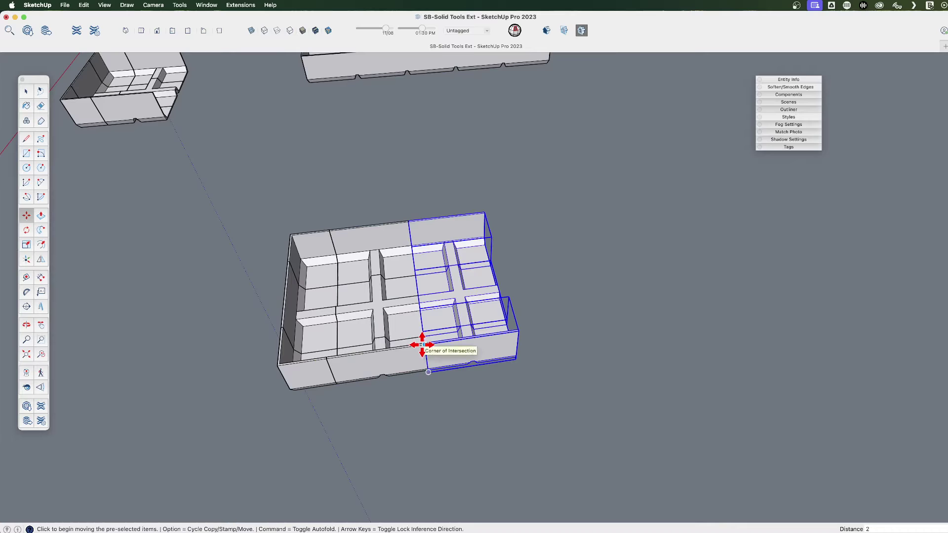
type("x")
key("Return")
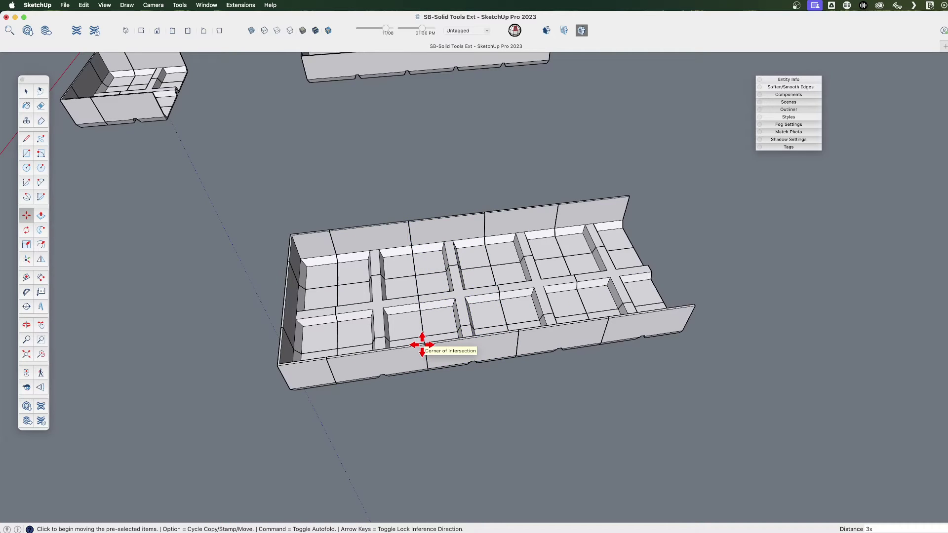
scroll(423, 342, "down", 3)
Step: Move the tray's left end piece past the right end and flip it
key("space")
left_click(352, 404)
left_click_drag(307, 274, 310, 282)
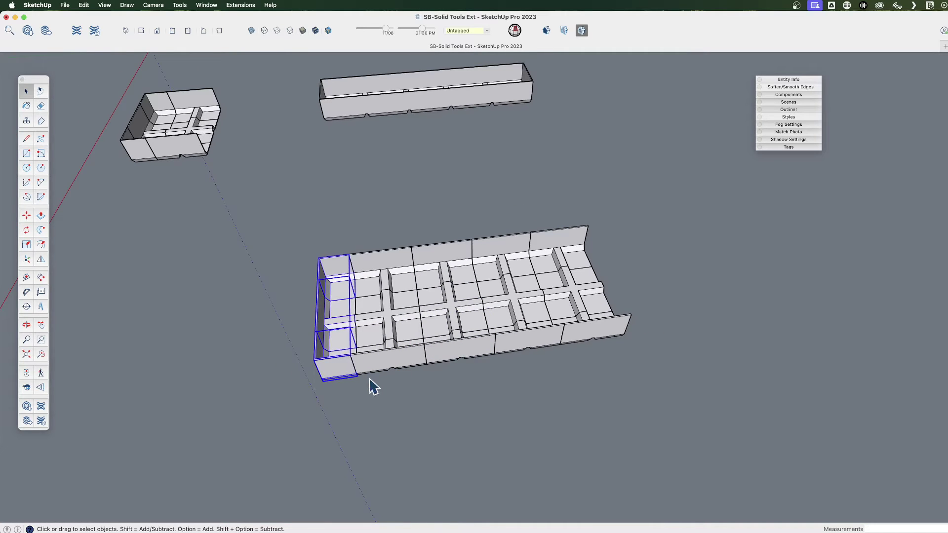
key("m")
left_click(378, 404)
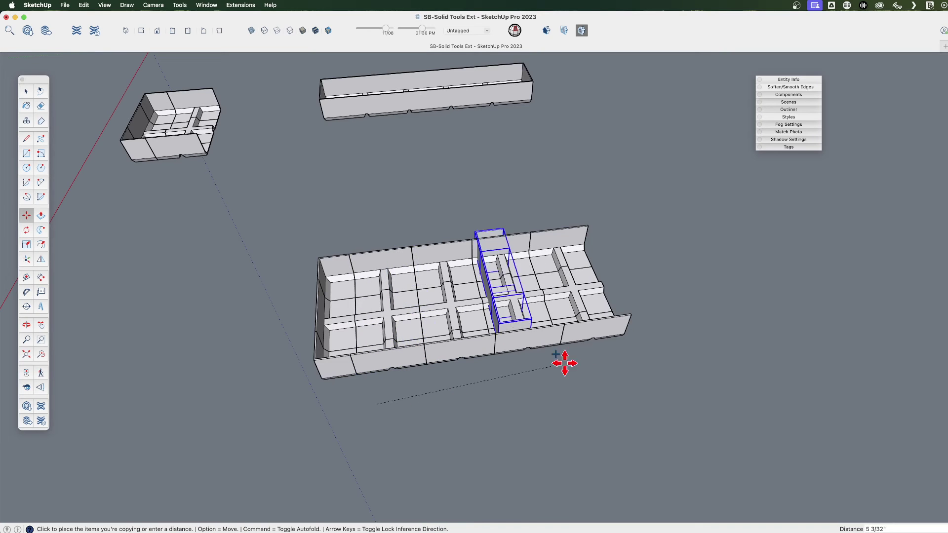
left_click(707, 355)
key("shift+f")
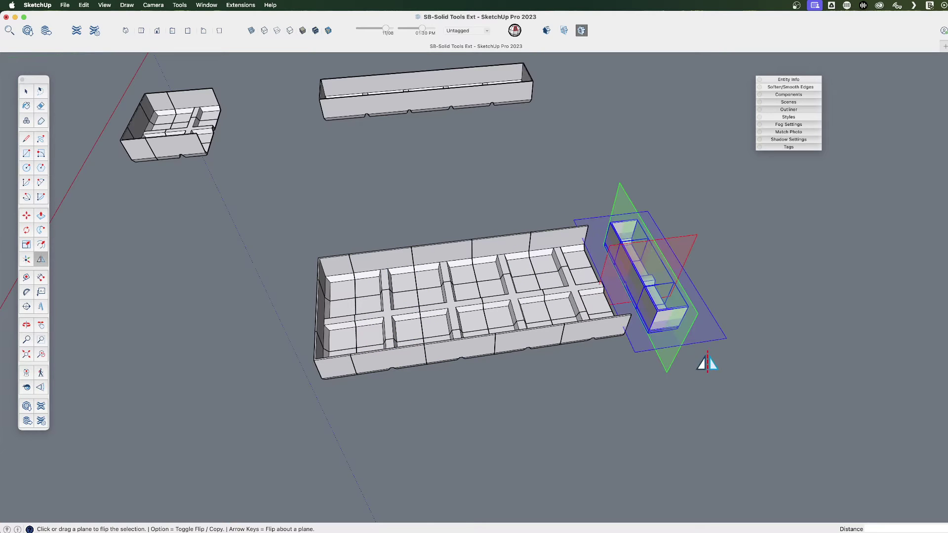
Step: Attach the flipped end piece to the tray's right end to close it off
scroll(667, 366, "up", 3)
scroll(669, 341, "up", 1)
key("m")
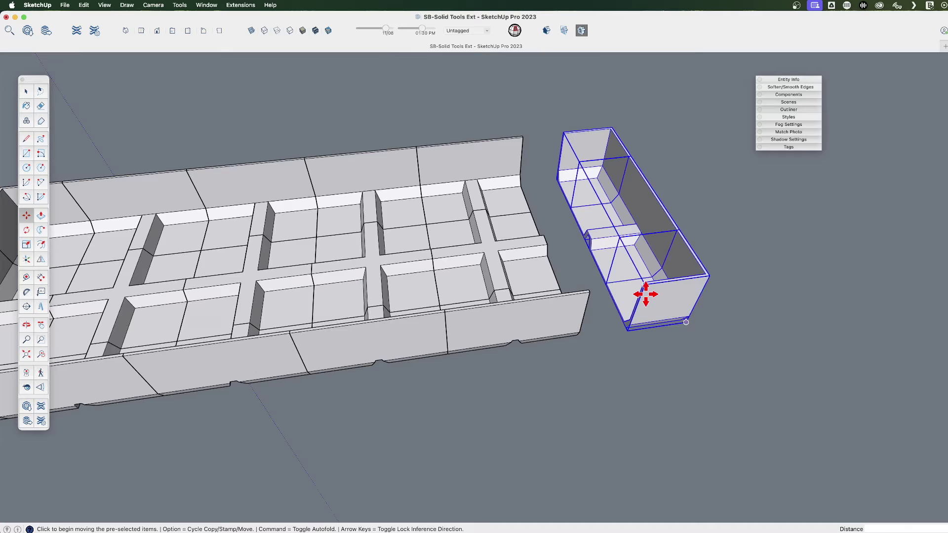
left_click(646, 288)
left_click(588, 295)
scroll(588, 295, "down", 5)
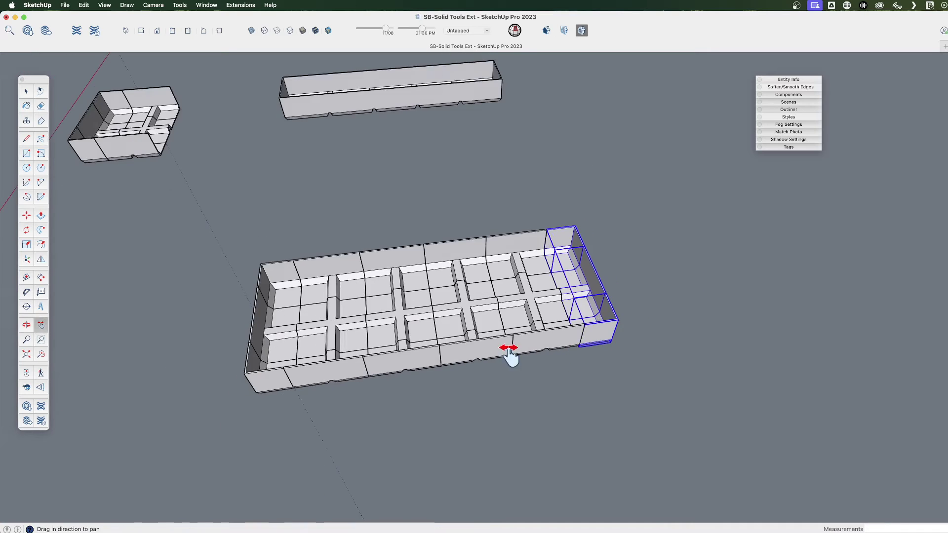
middle_click_drag(510, 355, 578, 446)
key("space")
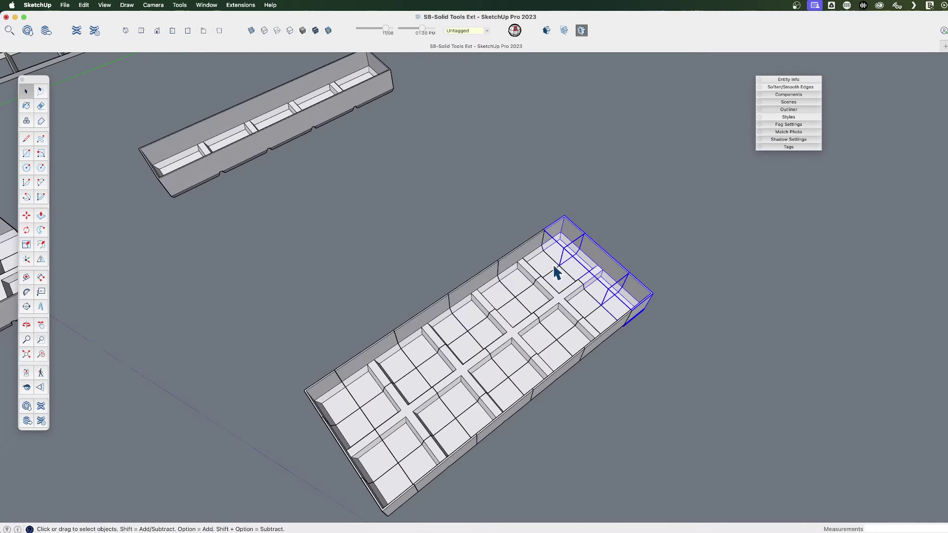
scroll(518, 318, "down", 4)
middle_click_drag(355, 376, 635, 281)
middle_click_drag(513, 256, 510, 402)
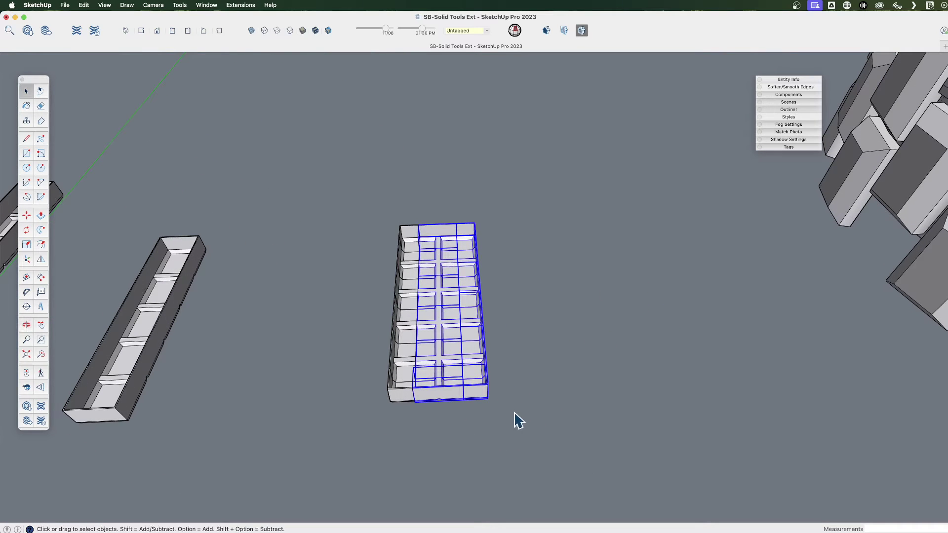
Step: Move the right column aside and copy the middle column into the gap
left_click(472, 232)
key("m")
left_click(517, 408)
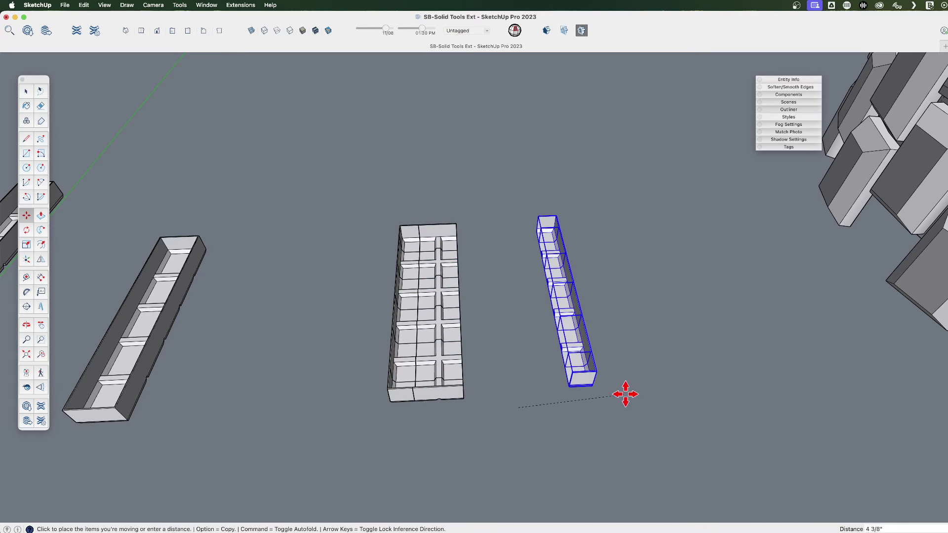
left_click(604, 403)
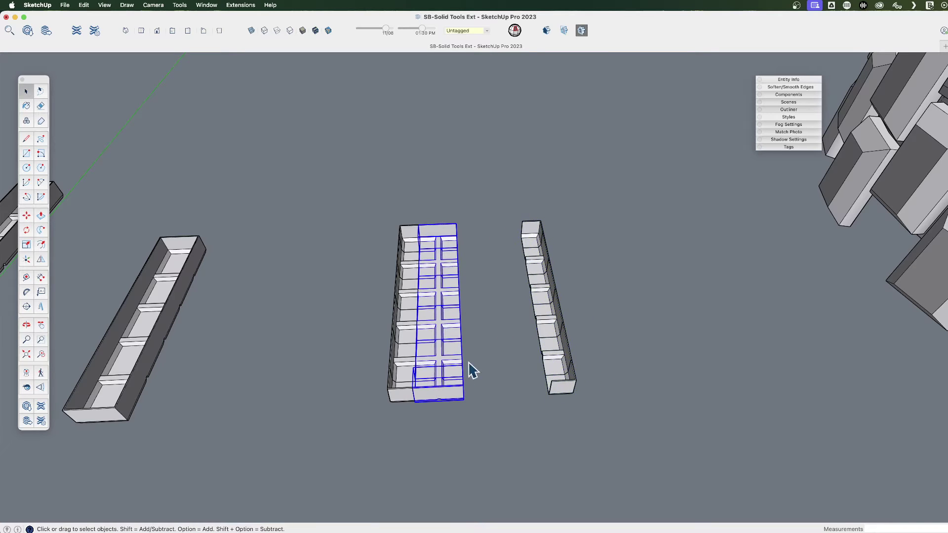
scroll(469, 370, "up", 5)
key("alt")
left_click(363, 370)
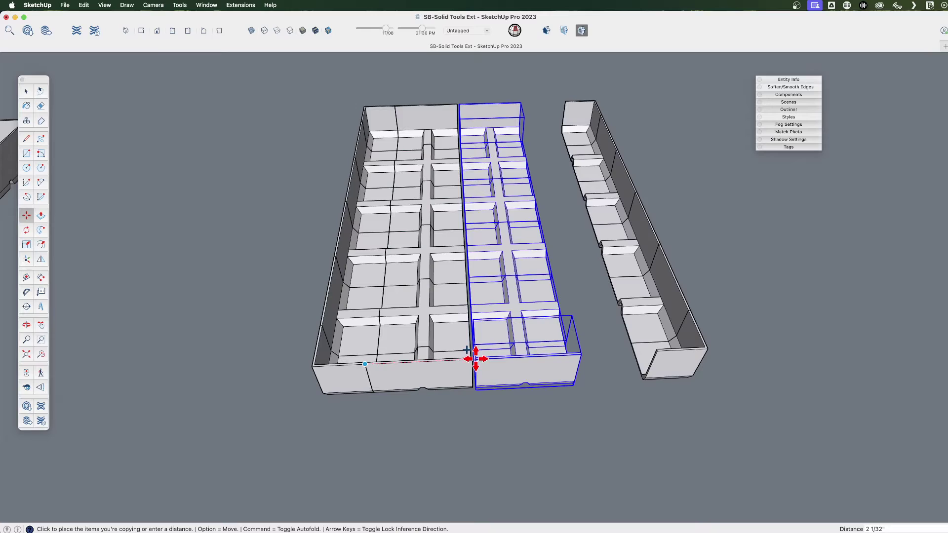
left_click(471, 359)
key("space")
Step: Move the side column back against the new edge and select the whole widened tray
left_click(628, 166)
middle_click_drag(630, 186, 482, 355)
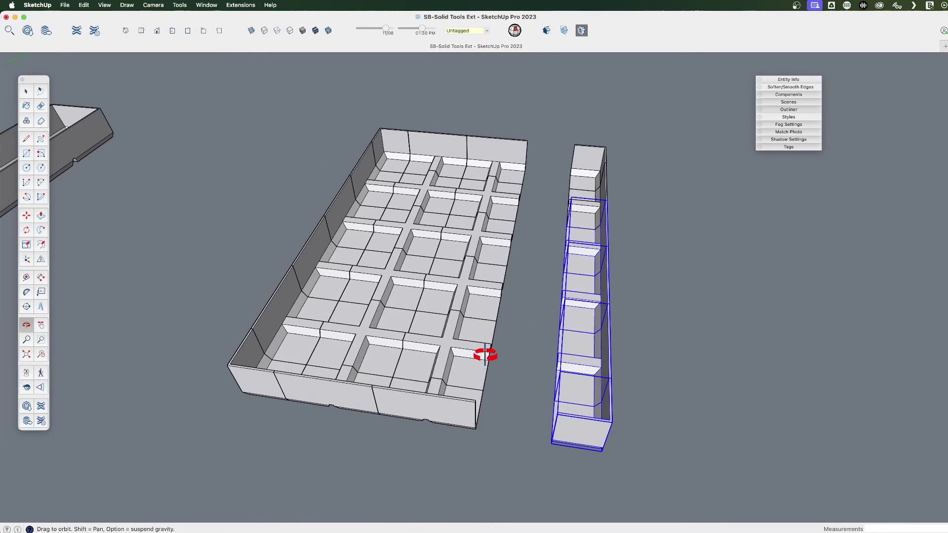
scroll(555, 262, "up", 5)
key("m")
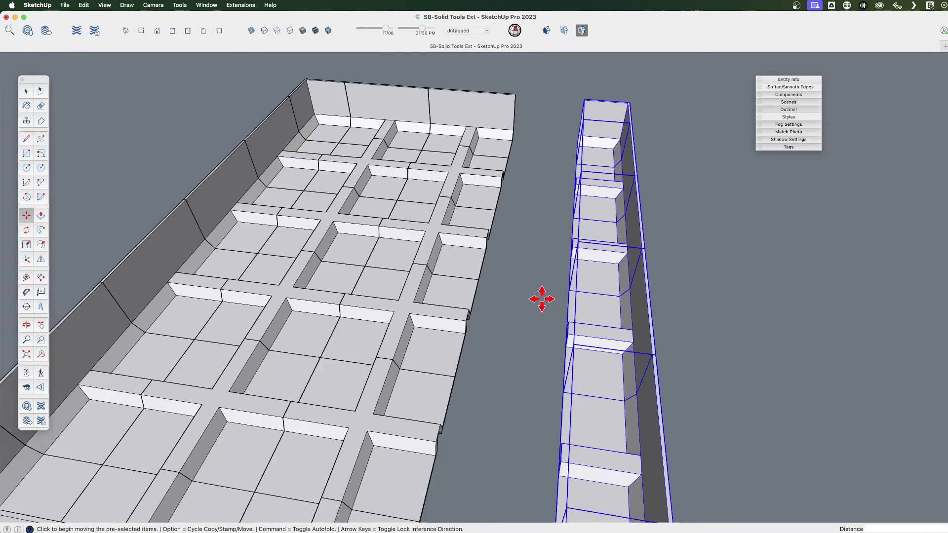
scroll(542, 298, "down", 4)
scroll(548, 438, "up", 5)
left_click(553, 463)
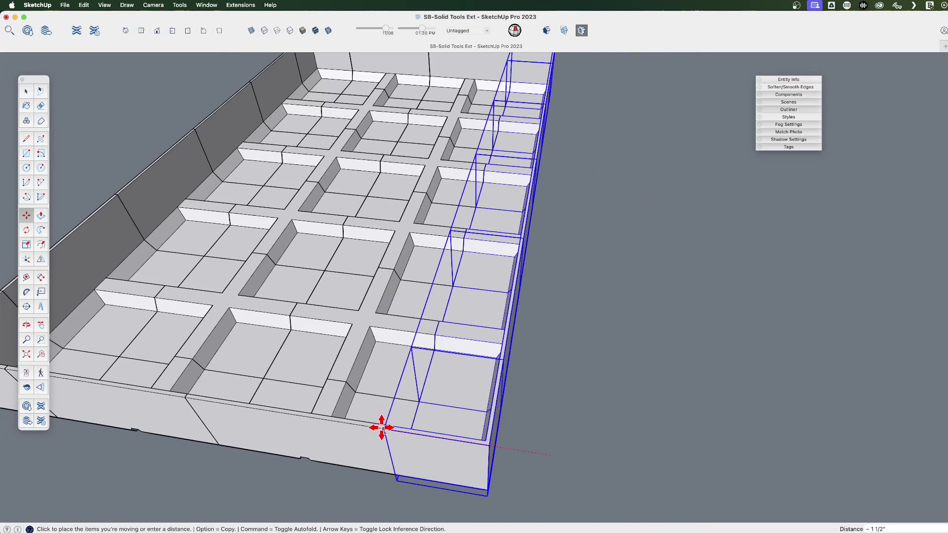
scroll(581, 381, "down", 5)
left_click(508, 365)
key("space")
left_click(589, 393)
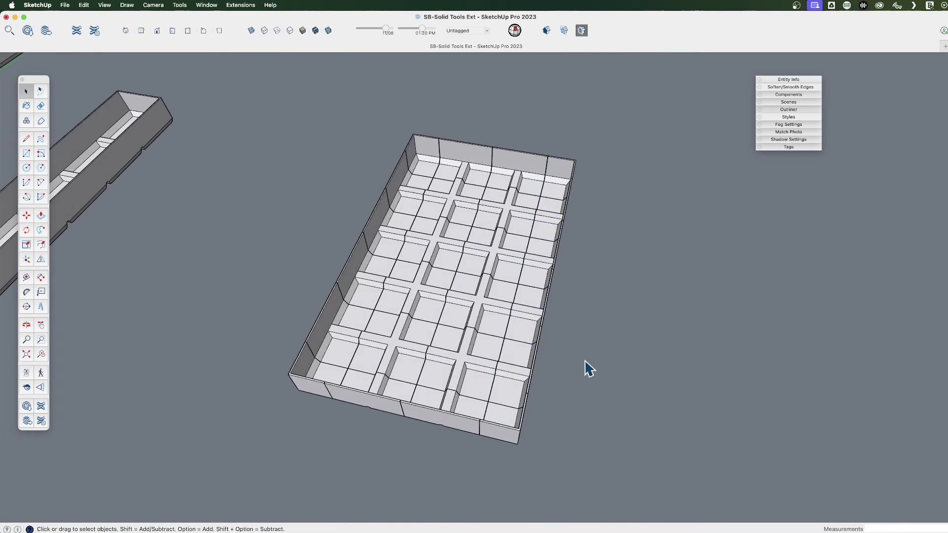
scroll(584, 371, "up", 2)
left_click_drag(384, 158, 382, 157)
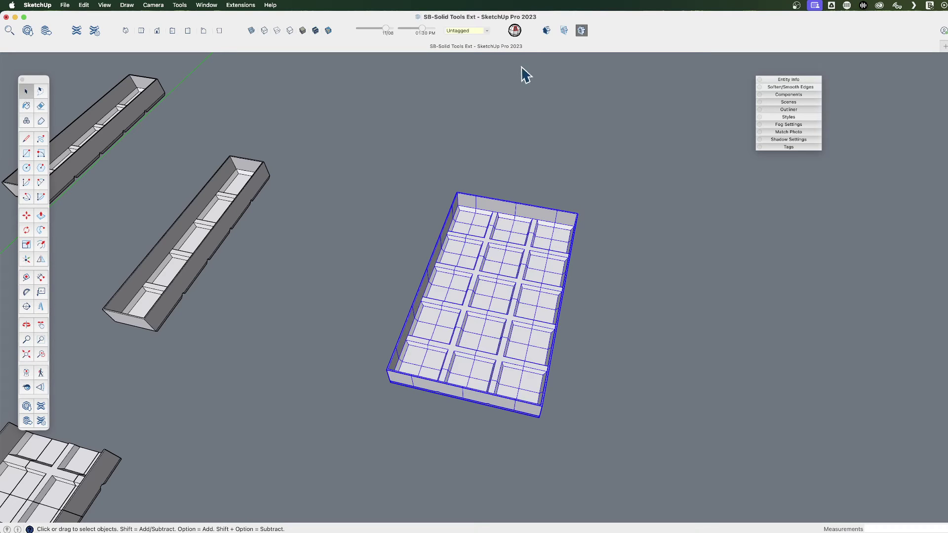
Step: Fix the grid tray's 38 internal faces with Solid Inspector²
left_click(515, 30)
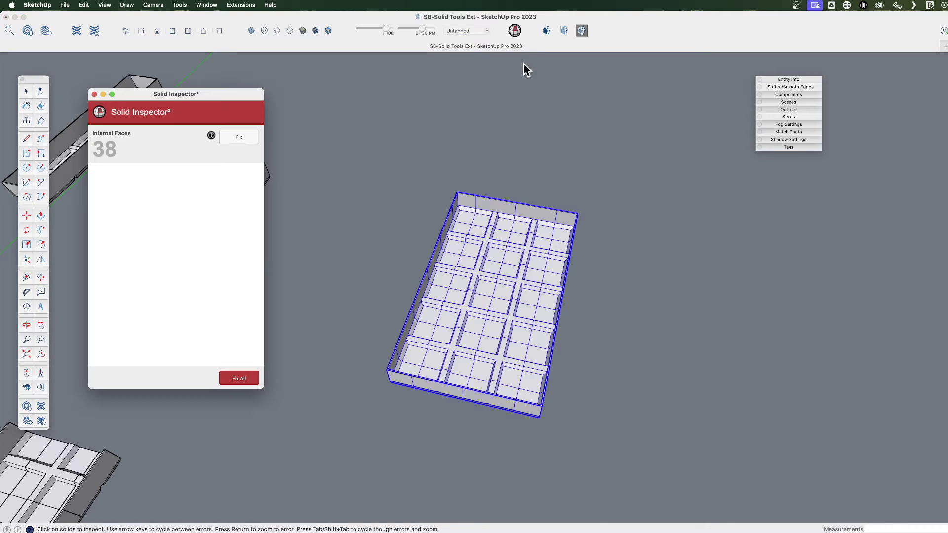
left_click(233, 136)
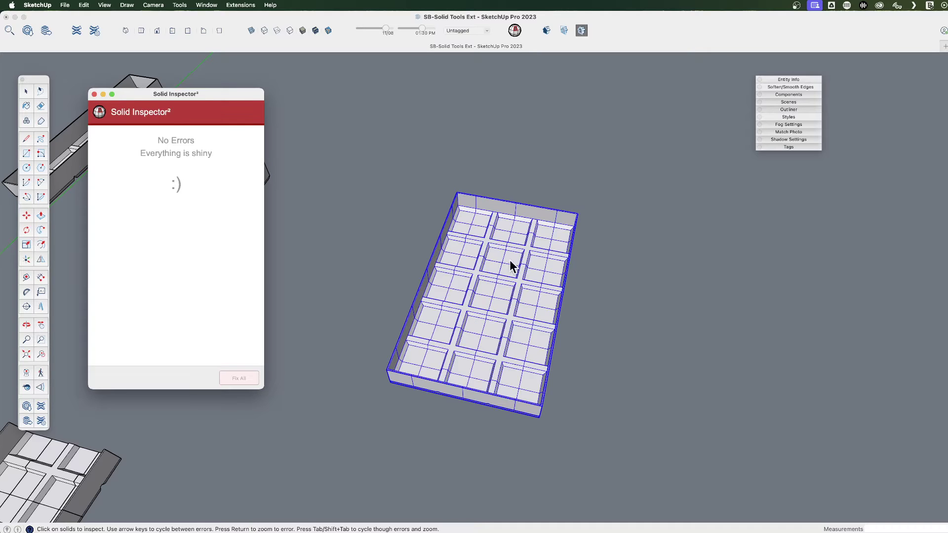
left_click(95, 95)
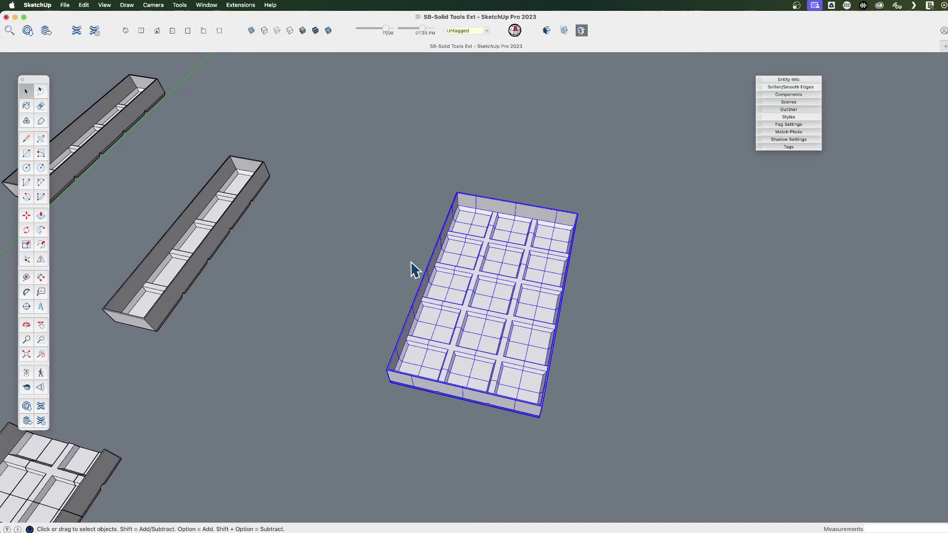
Step: Run CleanUp³ with last settings, removing 326 edges and 295 faces
left_click(224, 5)
mouse_move(312, 241)
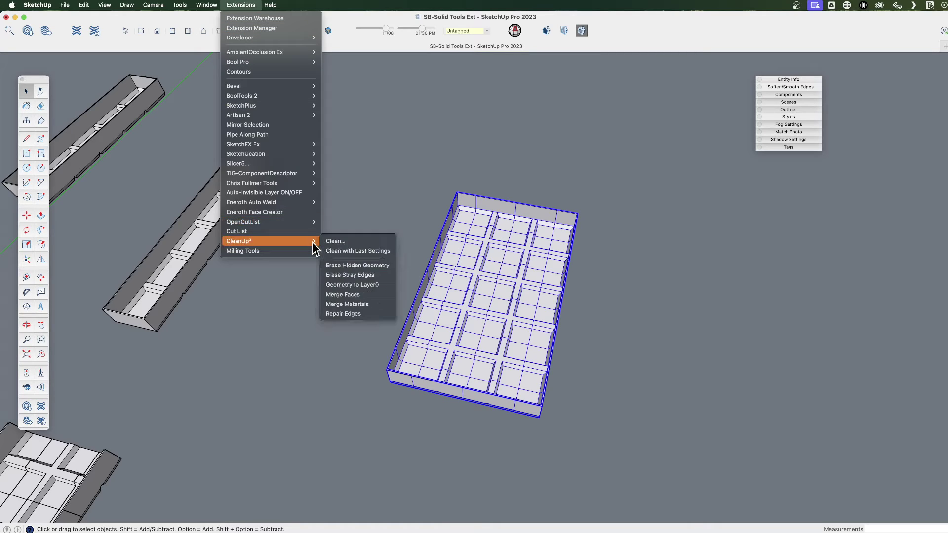
left_click(358, 249)
key("b")
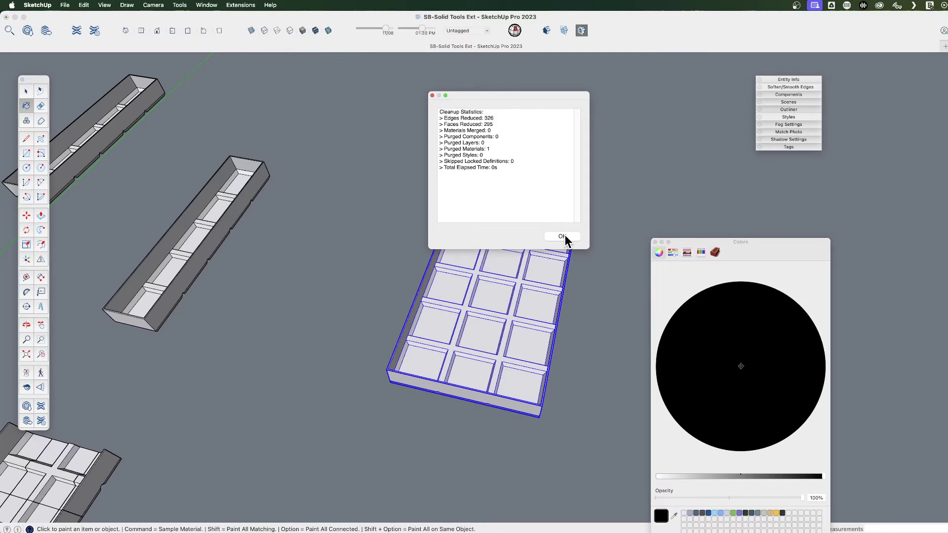
left_click(562, 236)
left_click(655, 242)
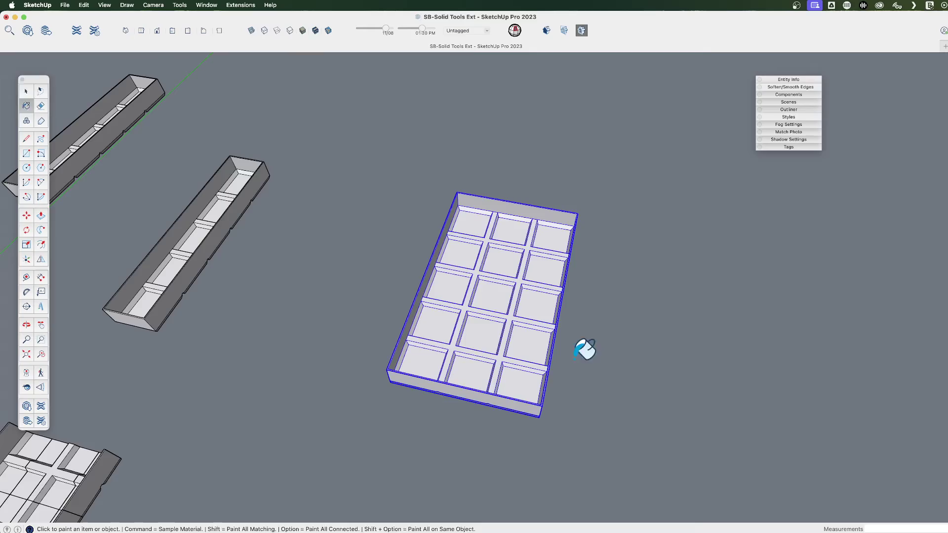
middle_click_drag(584, 349, 436, 409)
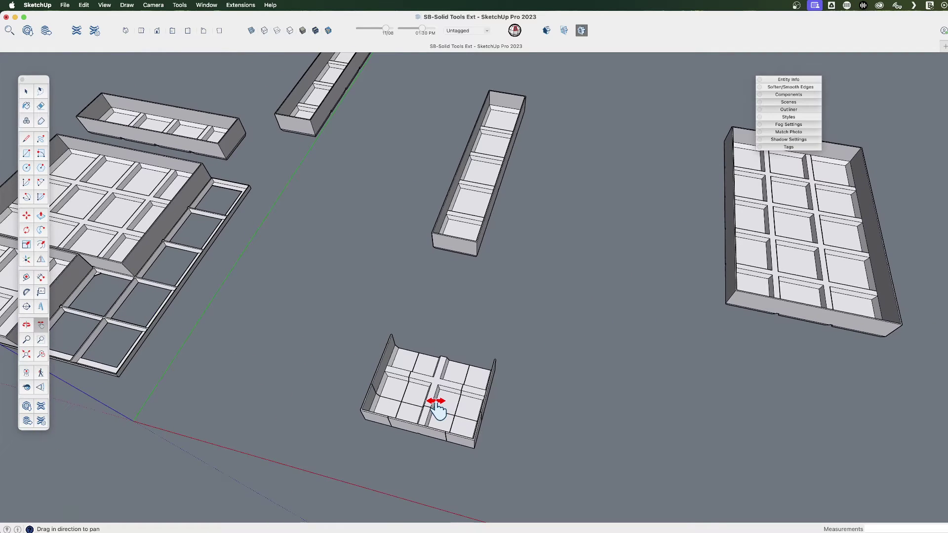
left_click(516, 33)
left_click_drag(544, 260, 402, 338)
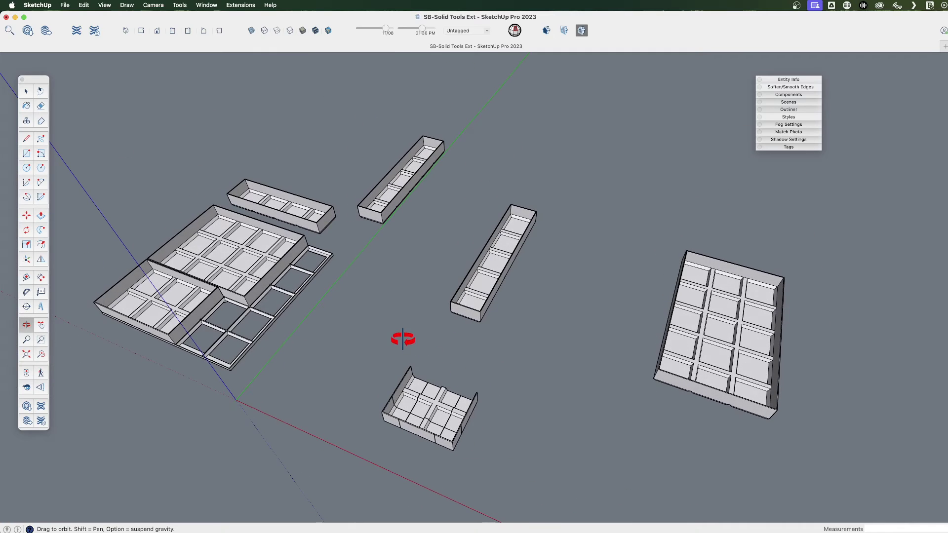
left_click_drag(581, 360, 457, 333, "shift")
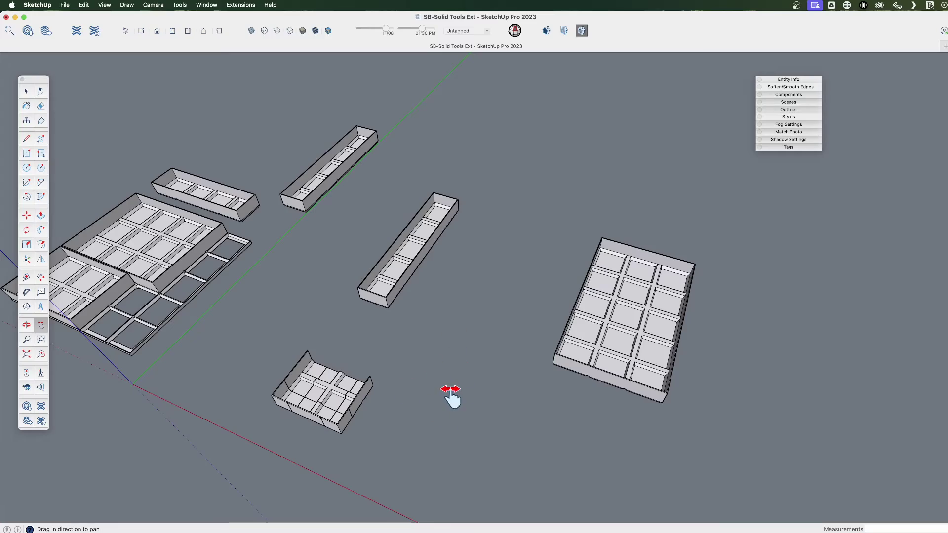
scroll(444, 392, "down", 3)
middle_click_drag(444, 394, 382, 388)
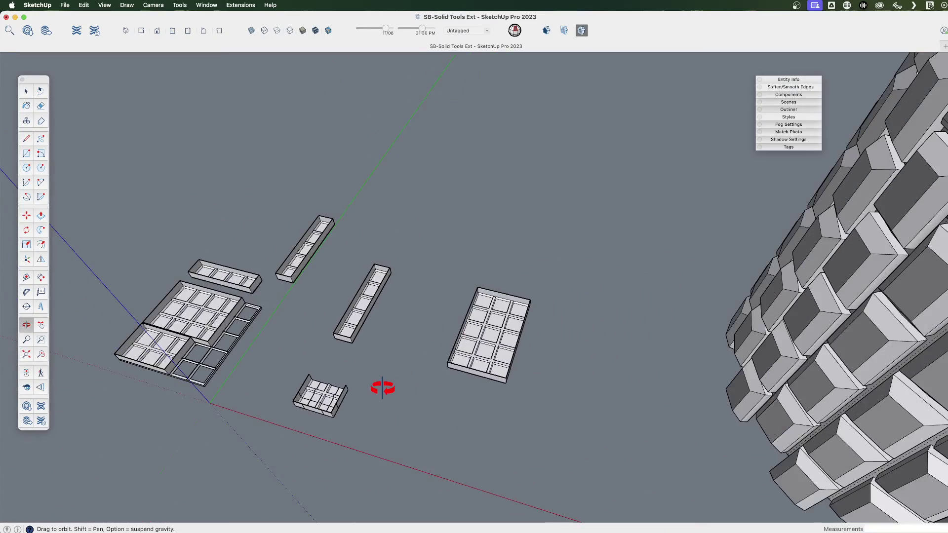
scroll(383, 387, "down", 5)
Step: Open the knurled cylinder group for editing
middle_click_drag(469, 370, 484, 285)
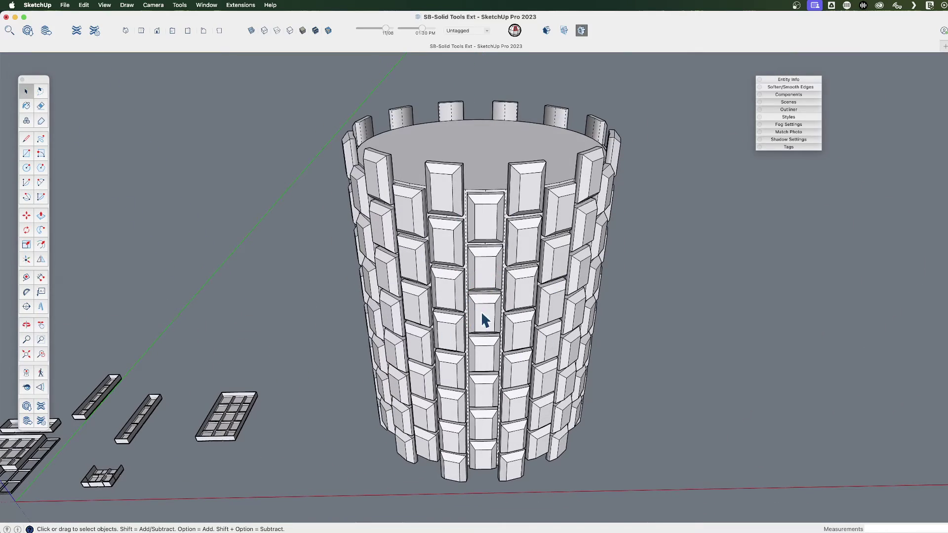
scroll(472, 312, "down", 2)
middle_click_drag(446, 328, 430, 282)
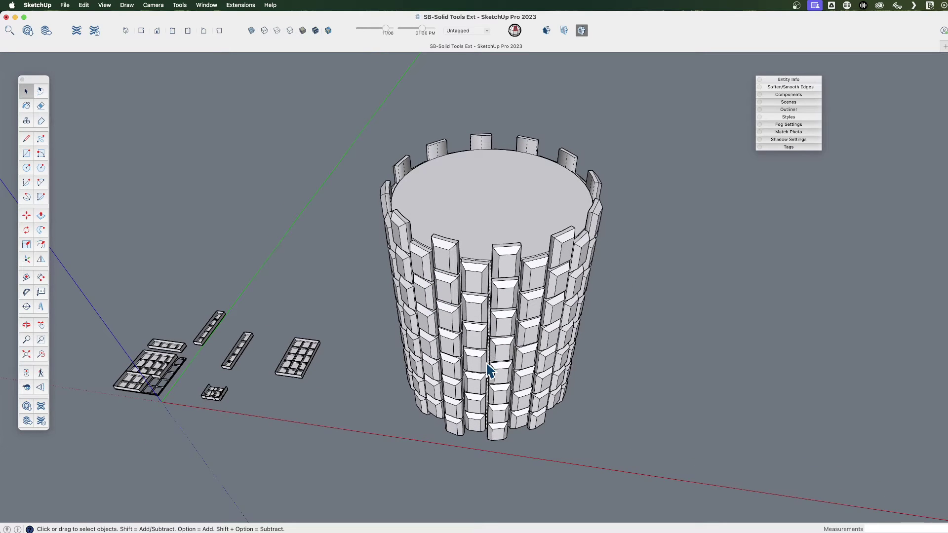
middle_click_drag(493, 356, 439, 264)
left_click(437, 265)
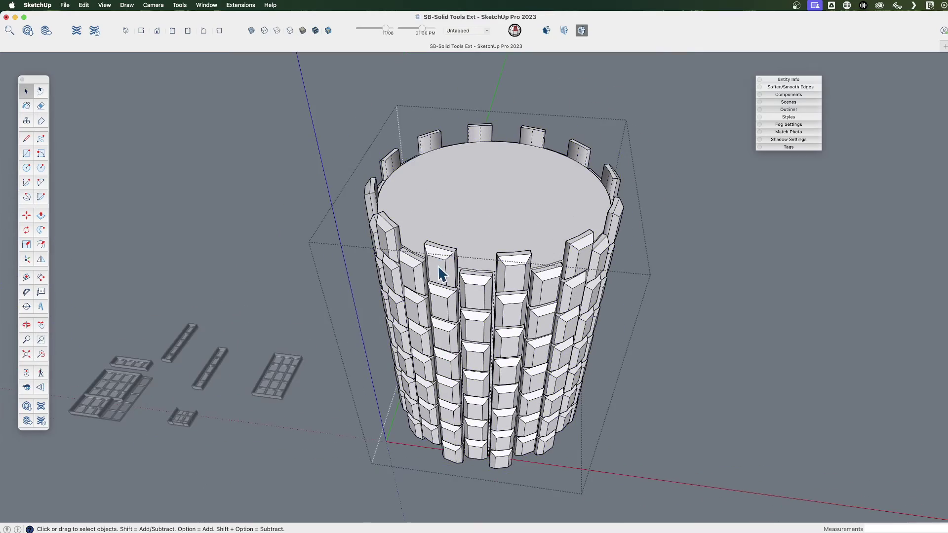
double_click(439, 270)
Step: Push/pull a top block's face up 9/32 inch, then exit the group
scroll(439, 271, "up", 5)
key("p")
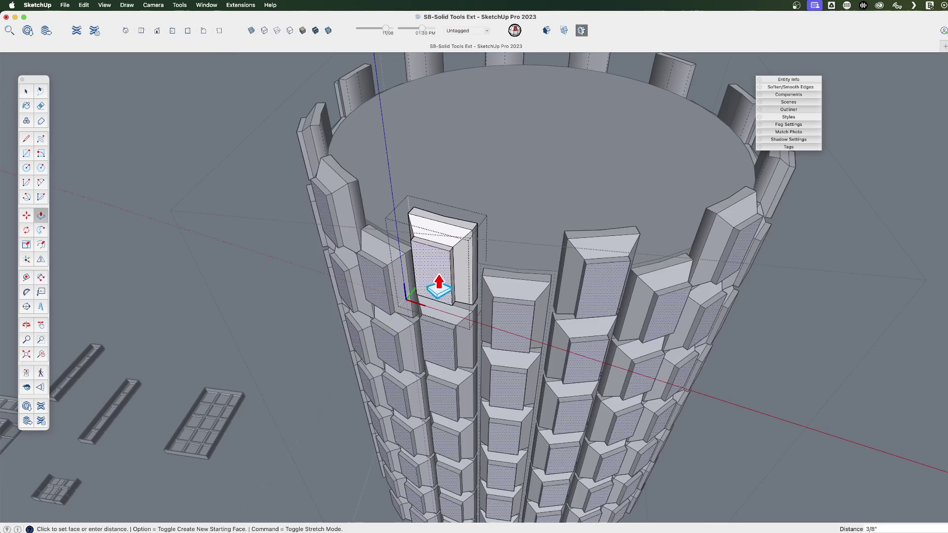
left_click(434, 286)
scroll(434, 287, "down", 4)
middle_click_drag(468, 341, 423, 322)
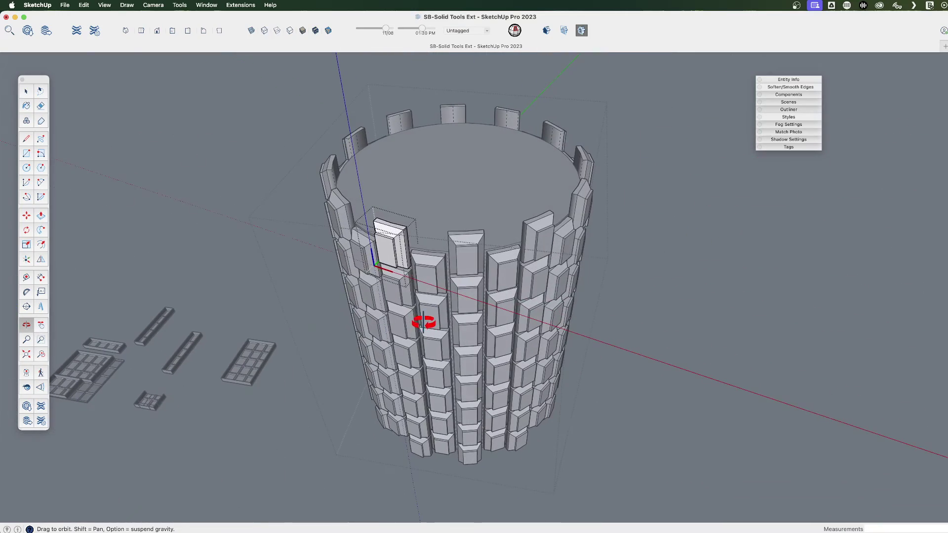
key("space")
left_click(581, 316)
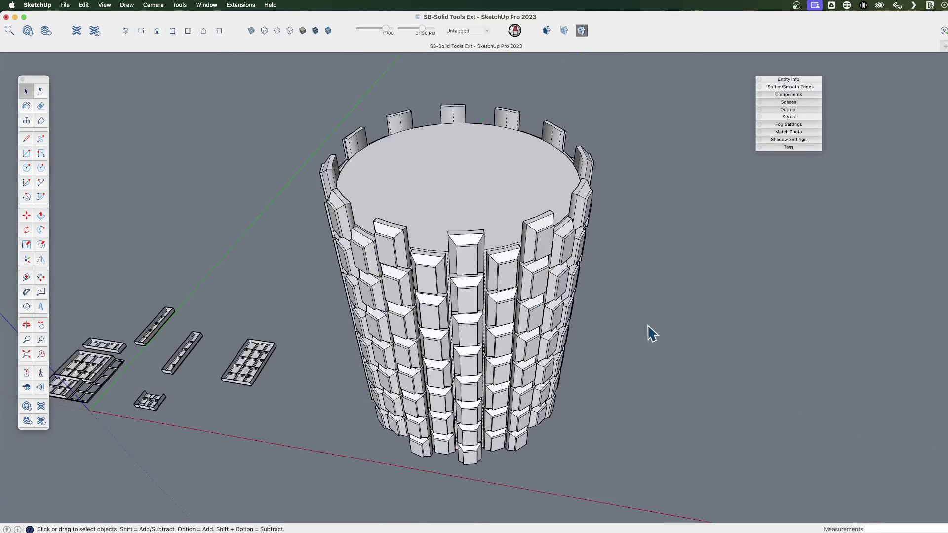
middle_click_drag(649, 332, 511, 311)
Step: Explode the cylinder group and its block groups into raw geometry
left_click(382, 207)
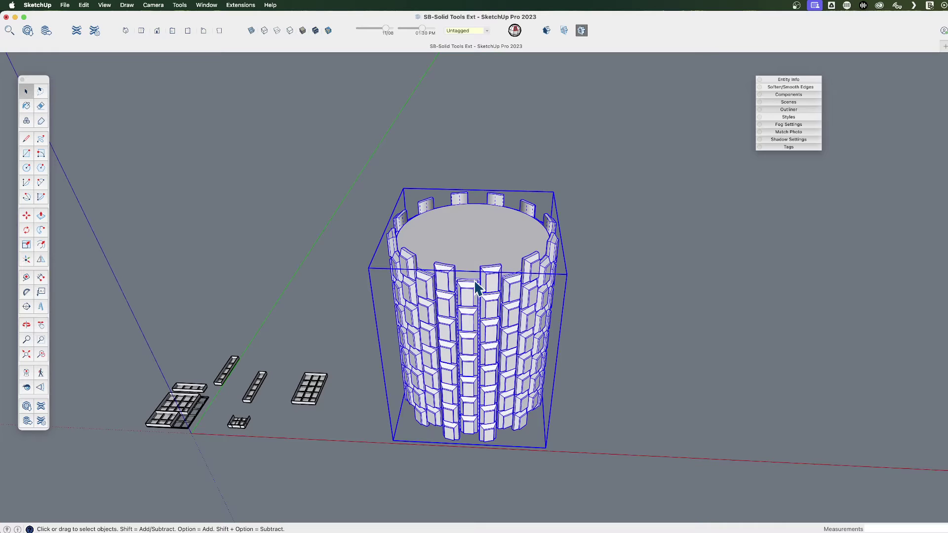
key("shift+e")
scroll(459, 292, "up", 5)
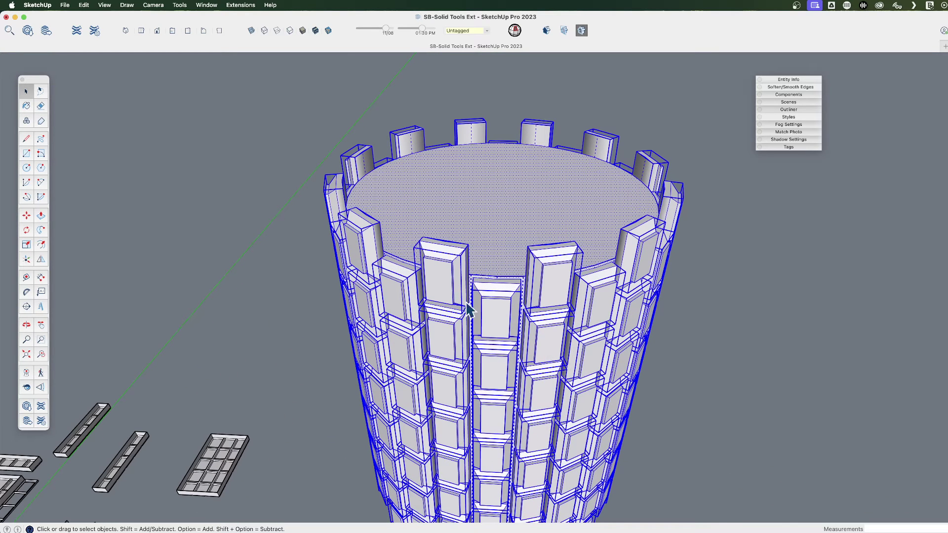
key("shift+e")
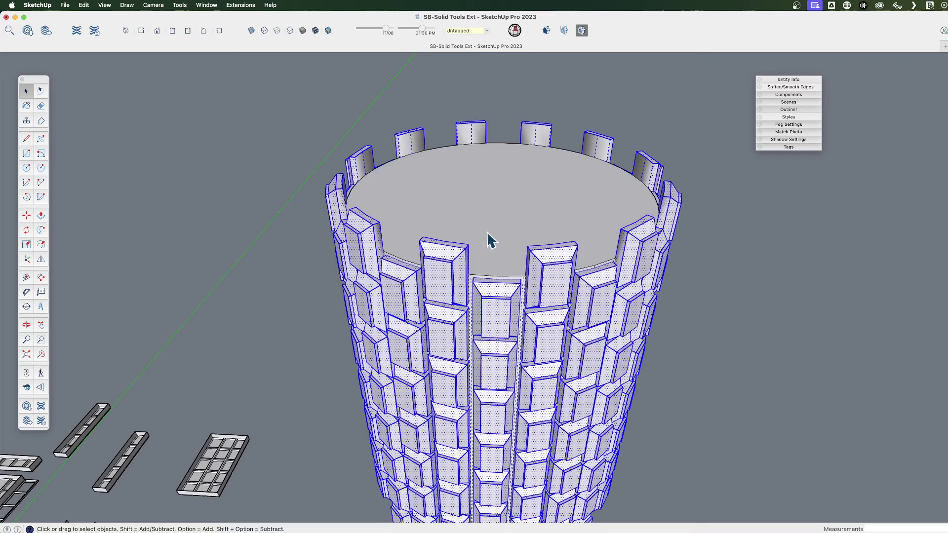
scroll(475, 254, "down", 4)
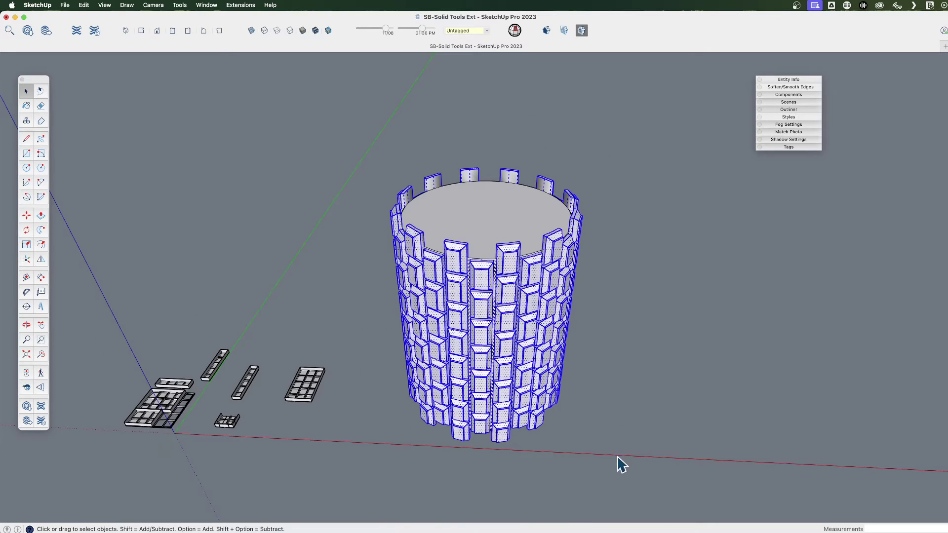
Step: Select all the geometry and intersect faces with the model
key("super+z")
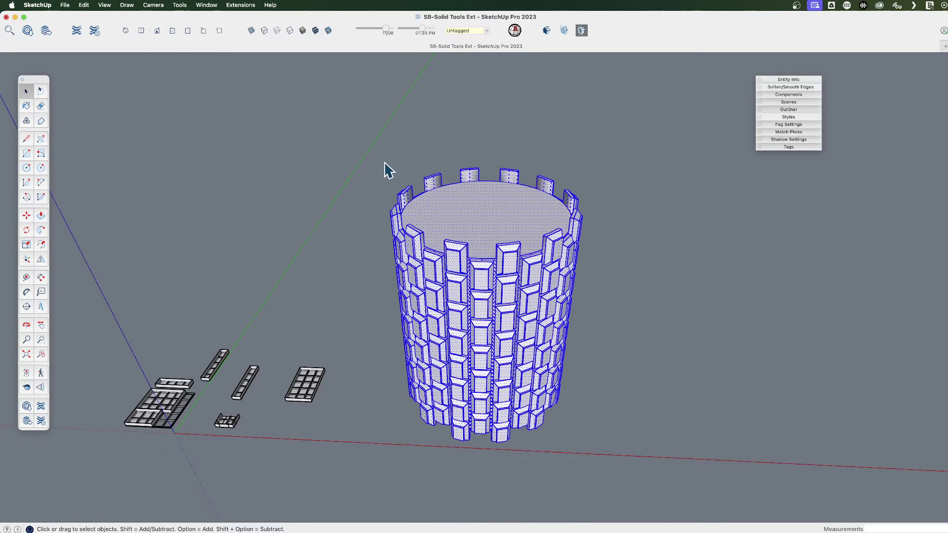
right_click(439, 225)
mouse_move(507, 306)
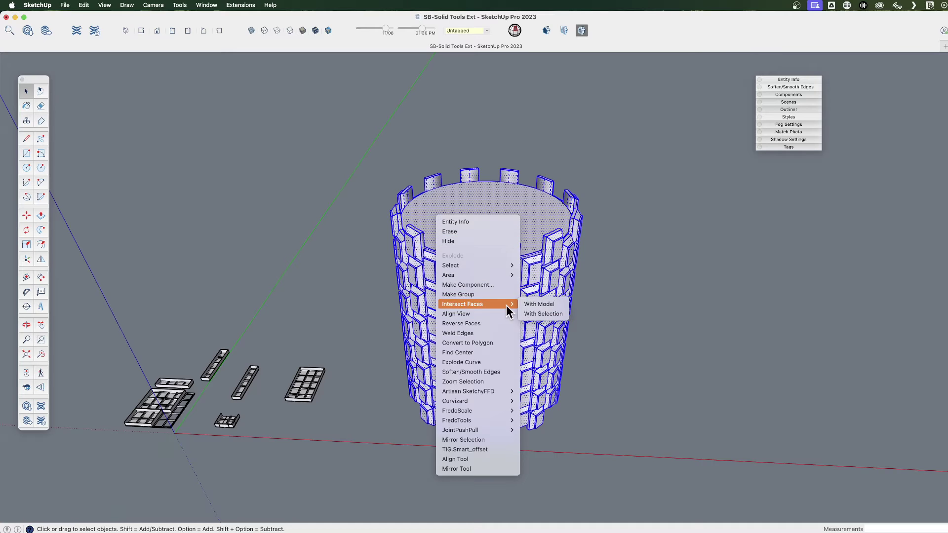
left_click(540, 305)
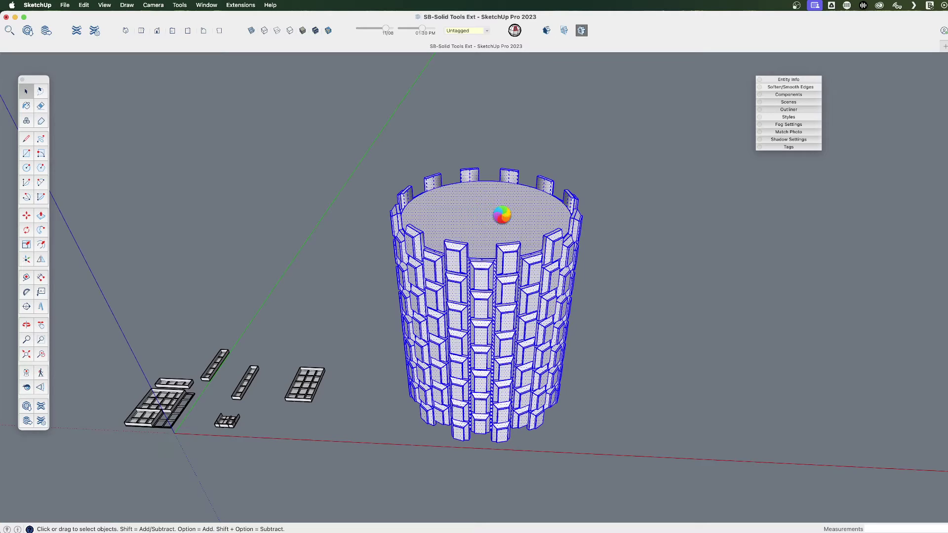
middle_click_drag(473, 214, 516, 175)
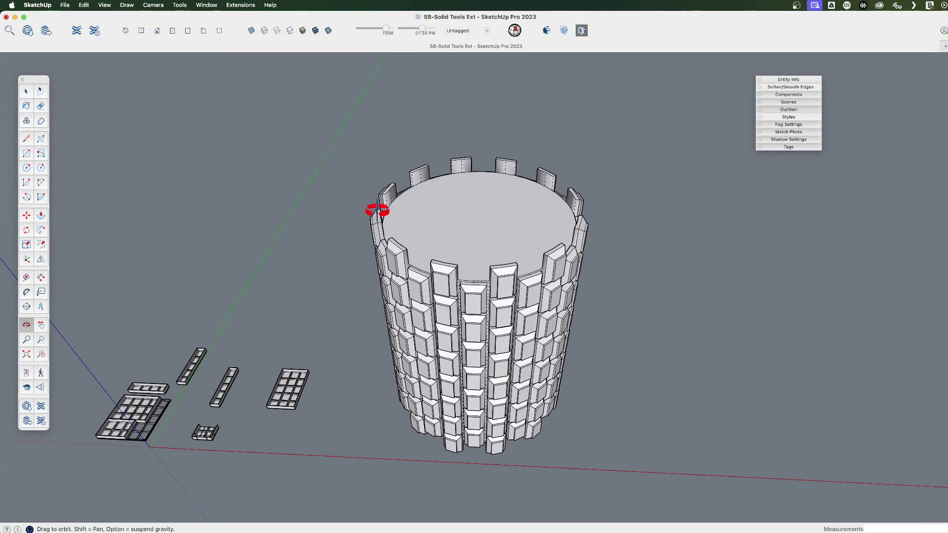
Step: Draw a large disc on the top plane and intersect the tower with it
key("c")
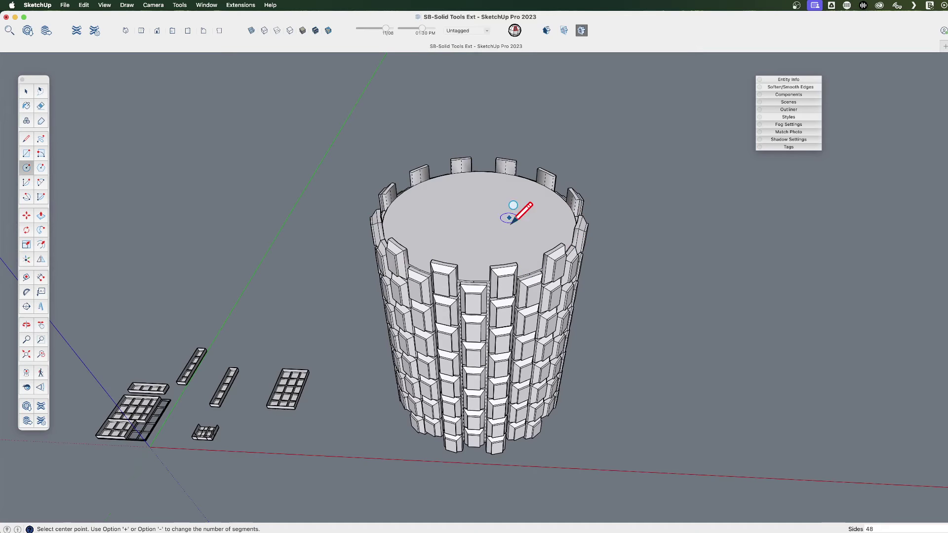
left_click(472, 224)
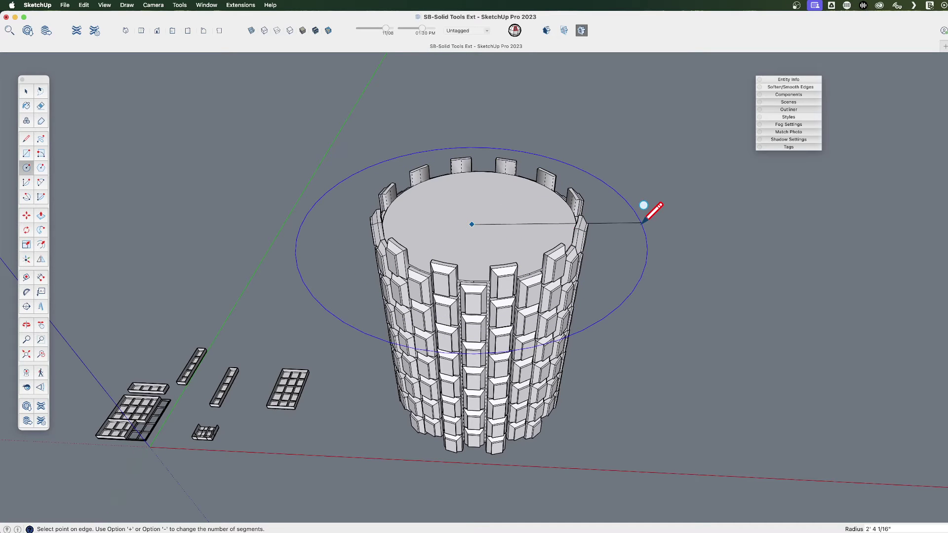
left_click(642, 224)
scroll(523, 256, "down", 4)
key("space")
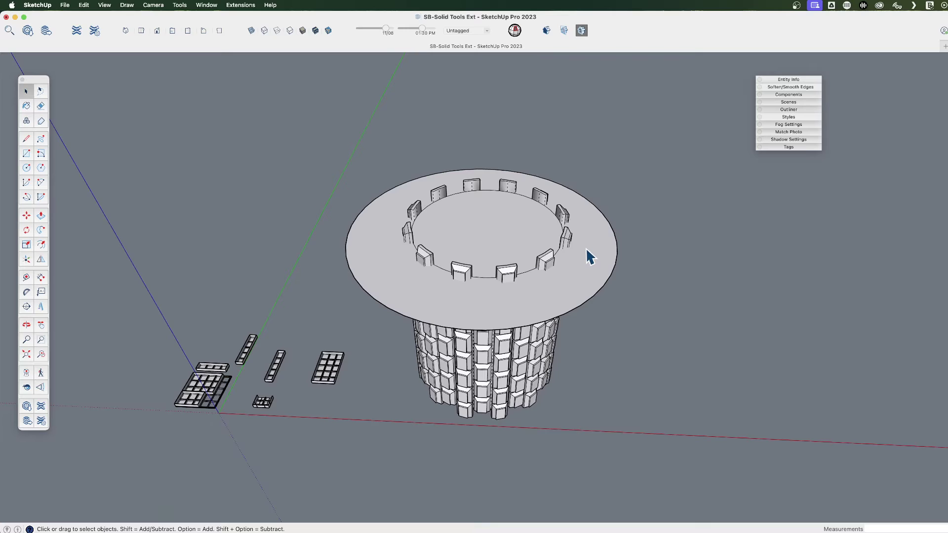
left_click(587, 250)
triple_click(571, 281)
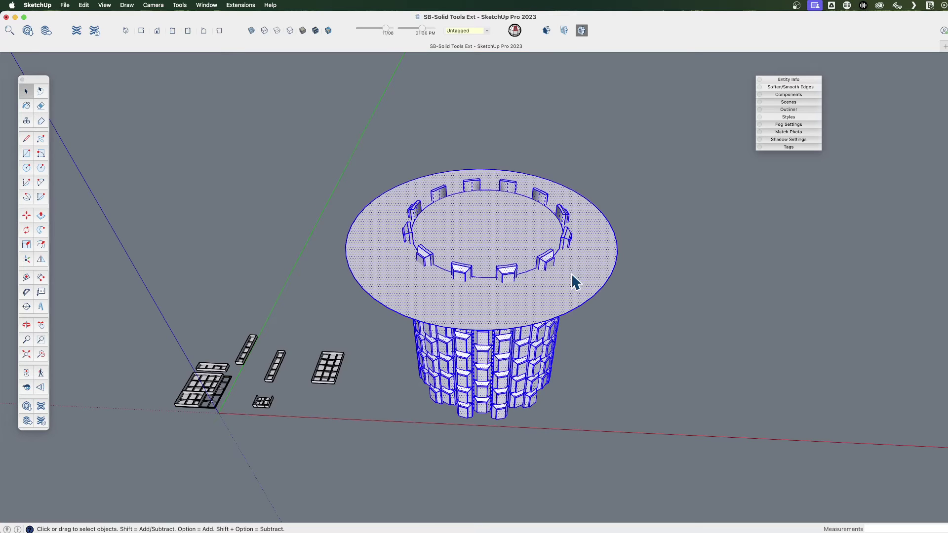
right_click(567, 263)
mouse_move(627, 350)
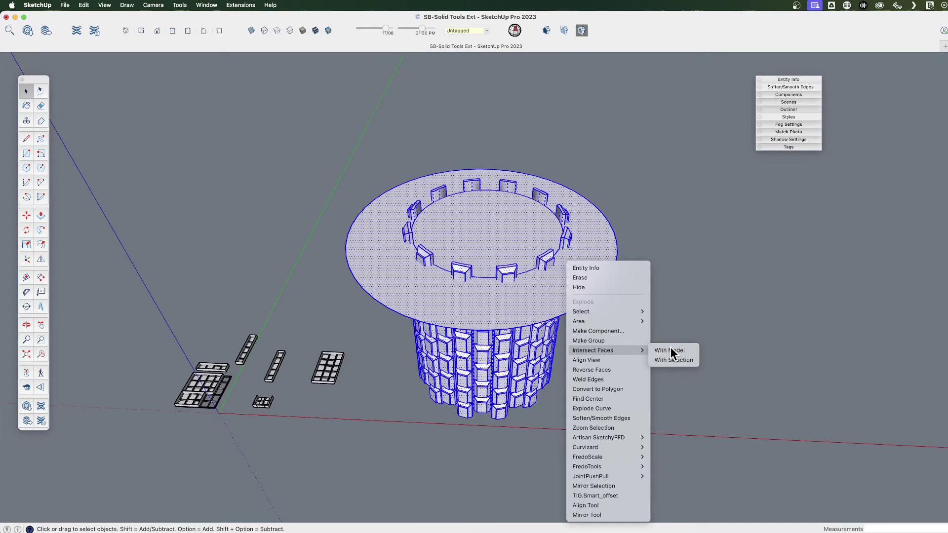
left_click(671, 347)
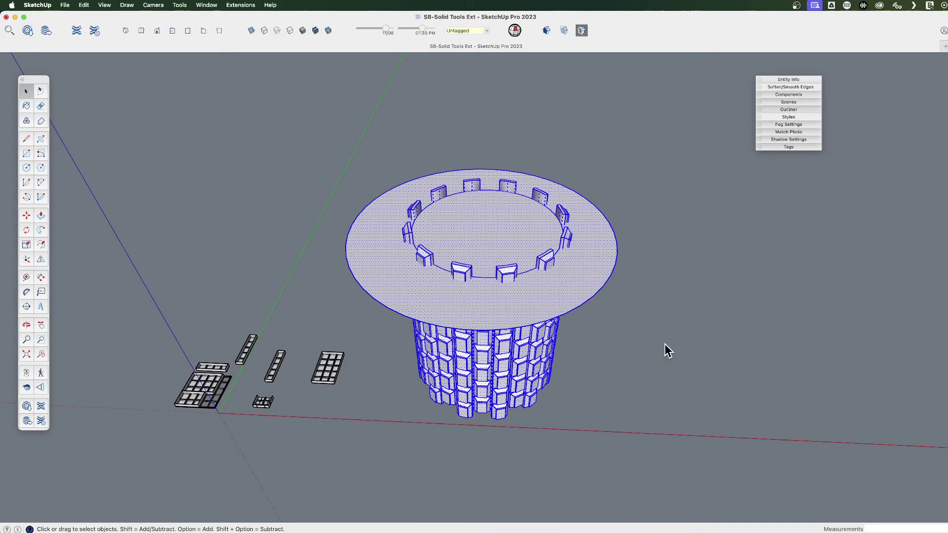
Step: Erase the disc and select the pieces sticking up above the top
left_click(619, 310)
key("e")
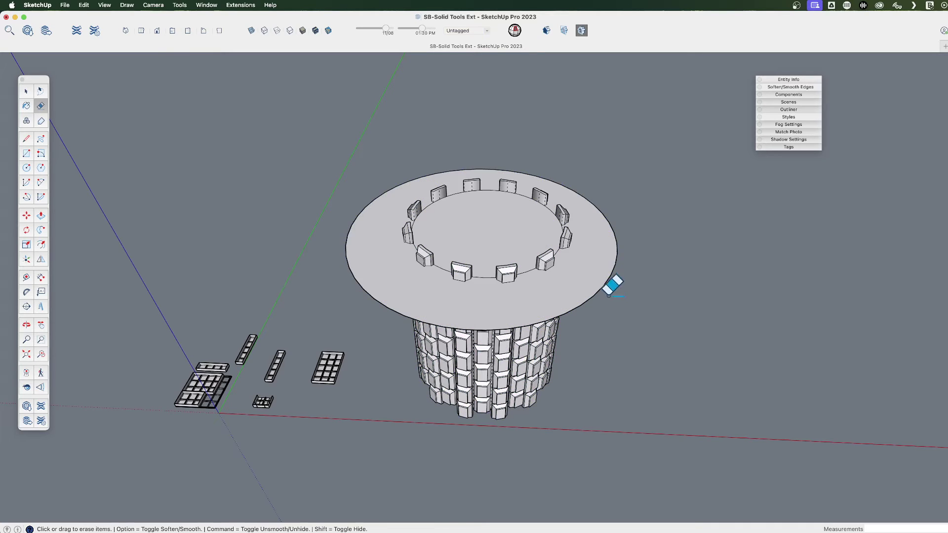
left_click(608, 279)
key("h")
middle_click_drag(536, 304, 542, 142)
key("space")
left_click_drag(344, 211, 344, 211)
Step: Delete the protruding pieces and draw a line closing the rim notch
key("Delete")
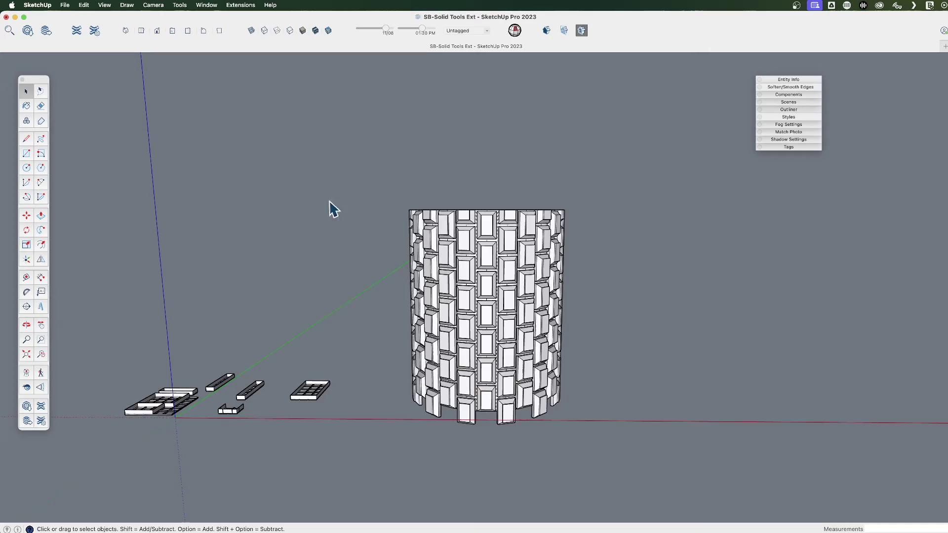
mouse_move(334, 209)
middle_mouse_down()
mouse_move(455, 281)
mouse_move(434, 307)
mouse_move(476, 375)
middle_mouse_up()
scroll(427, 269, "up", 5)
key("l")
scroll(482, 360, "up", 3)
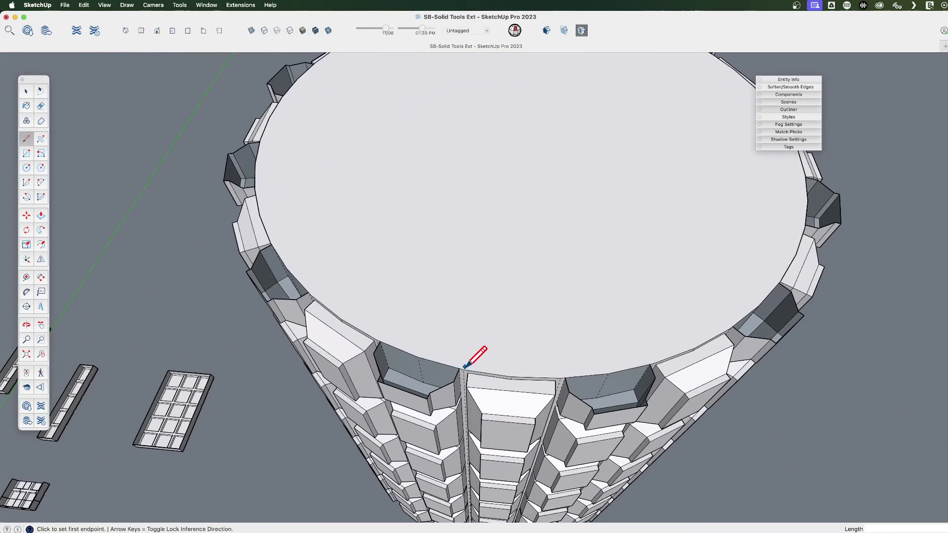
left_click(463, 371)
left_click(456, 381)
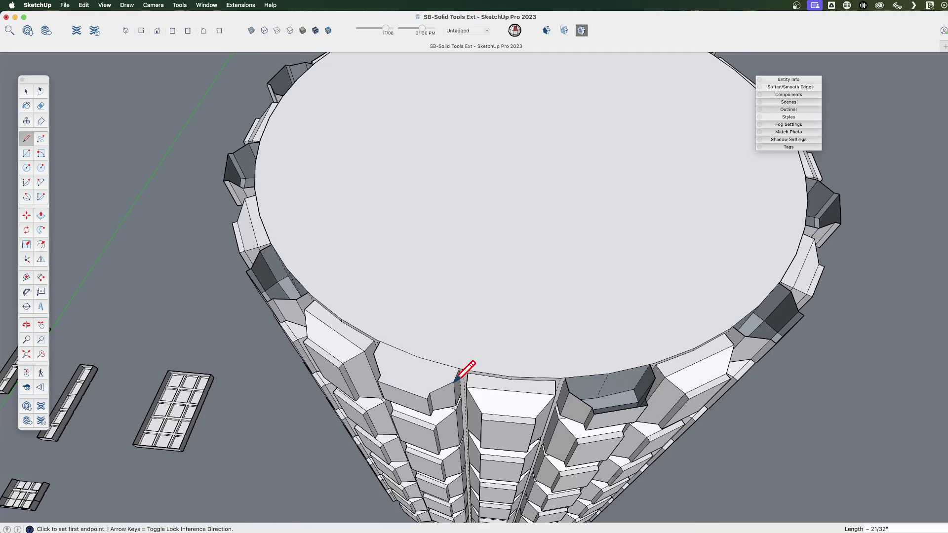
Step: Rotate-copy the notch block 30° about the top centre, arrayed 12x around the rim
key("space")
left_click(416, 383)
scroll(449, 380, "down", 3)
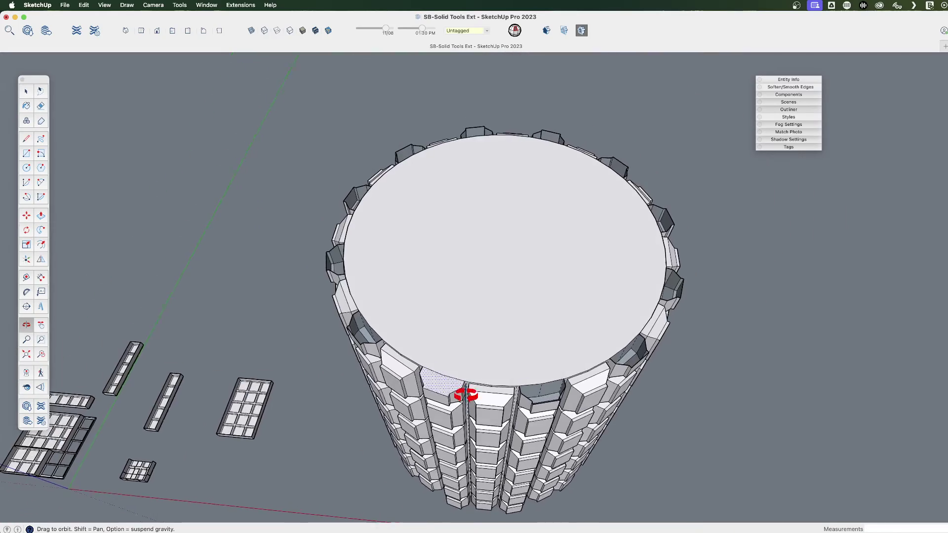
left_click_drag(465, 395, 497, 334)
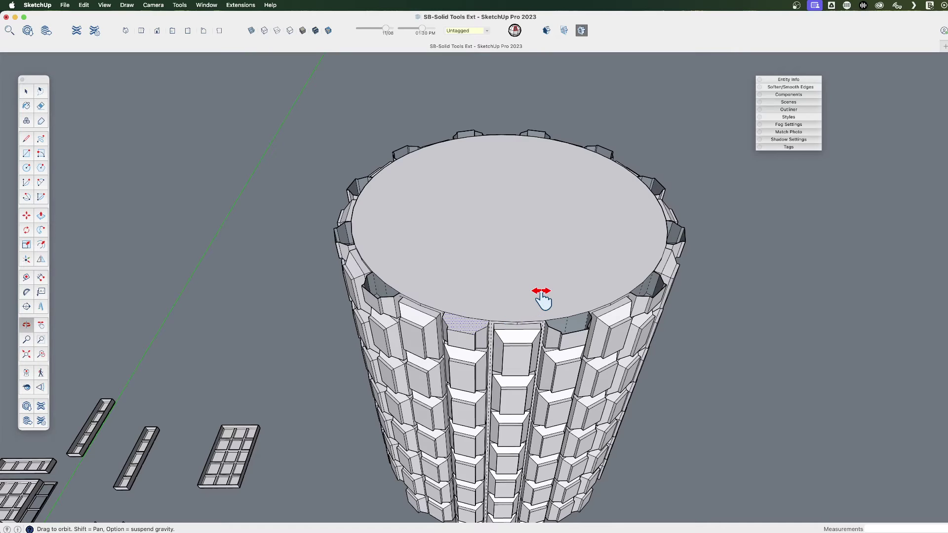
key("q")
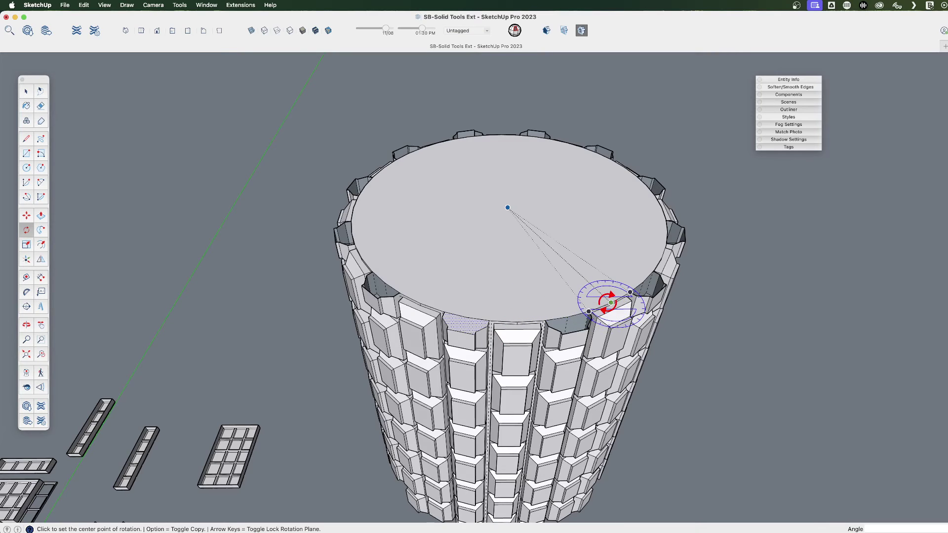
left_click(507, 208)
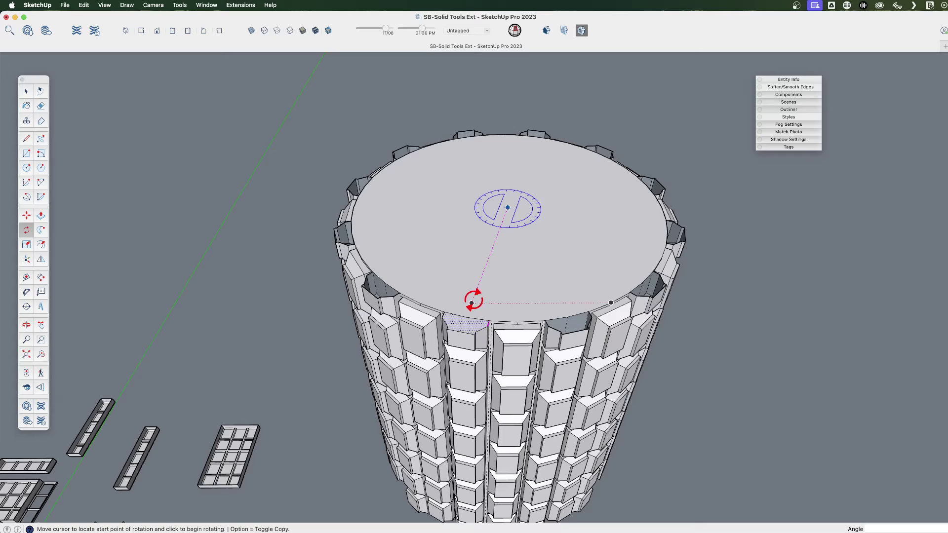
left_click(466, 317)
key("alt")
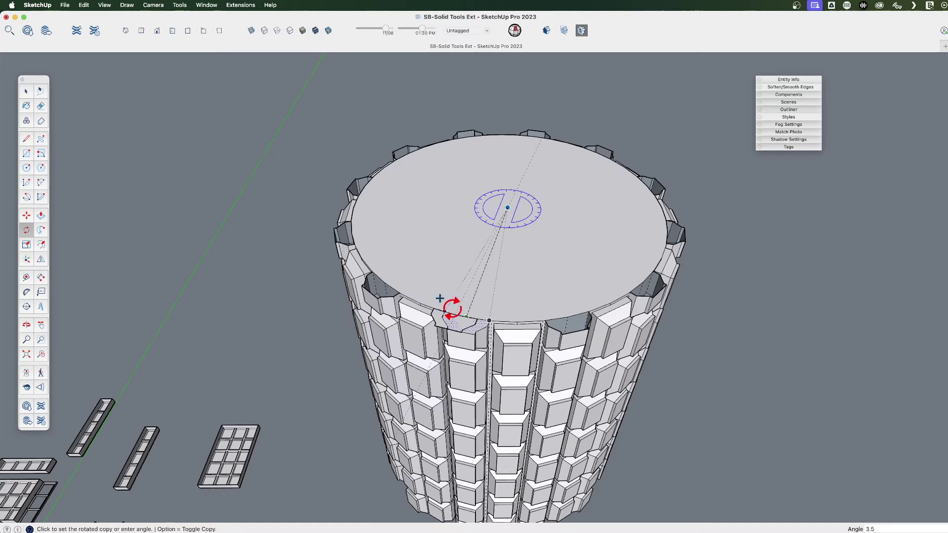
left_click(374, 275)
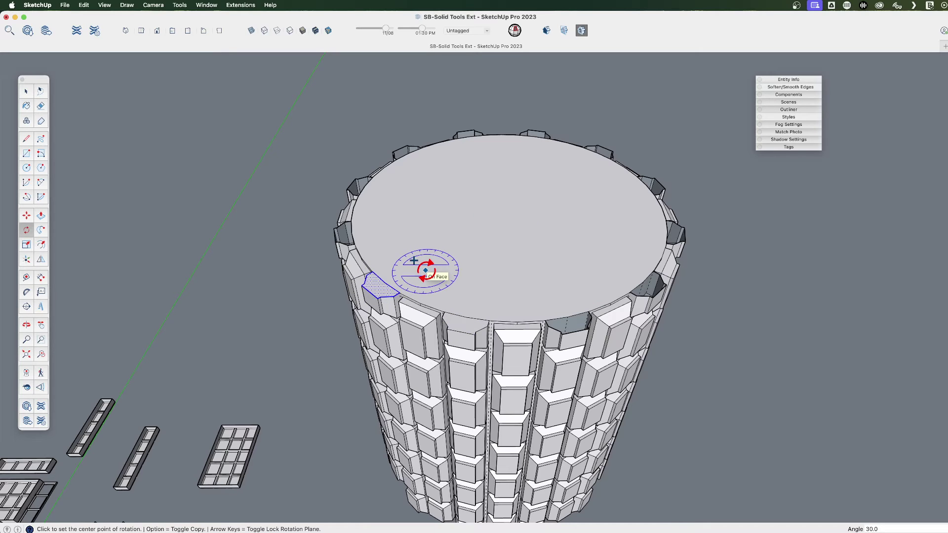
type("12x")
key("Return")
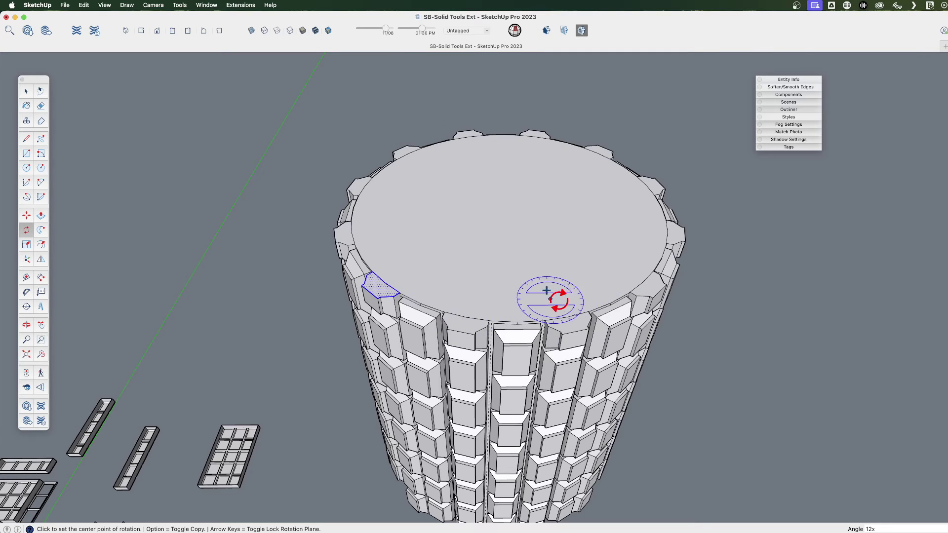
Step: Window-select all the cylinder's geometry and make it one group
key("space")
scroll(470, 262, "down", 3)
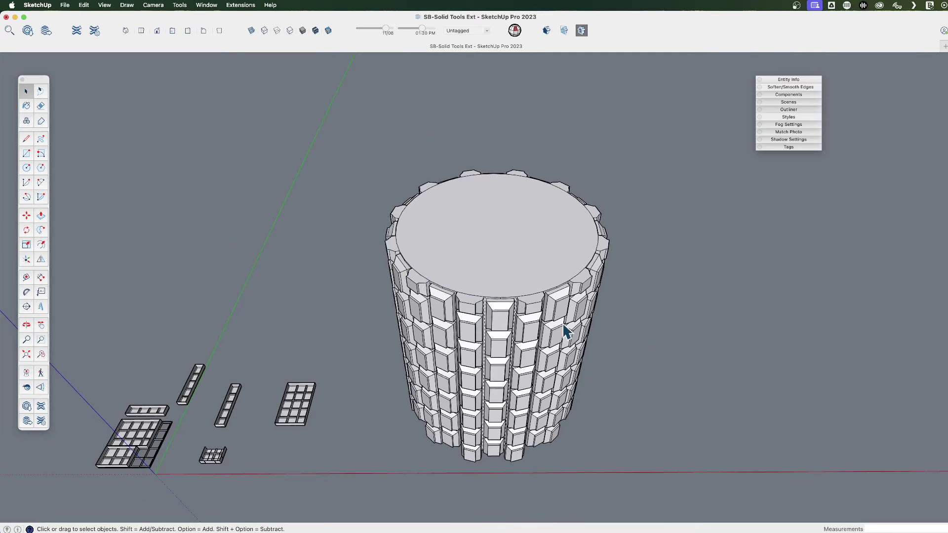
middle_click_drag(497, 321, 508, 360)
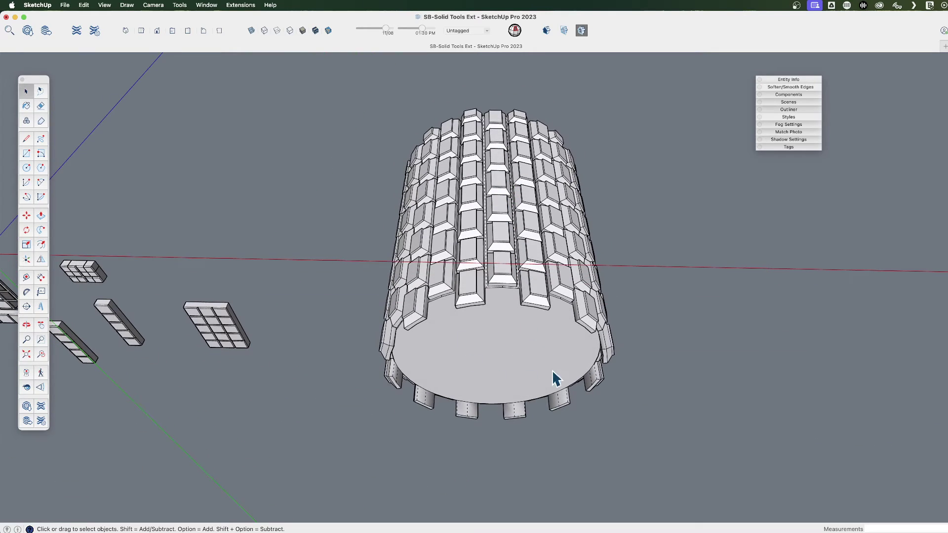
middle_click_drag(496, 319, 489, 404)
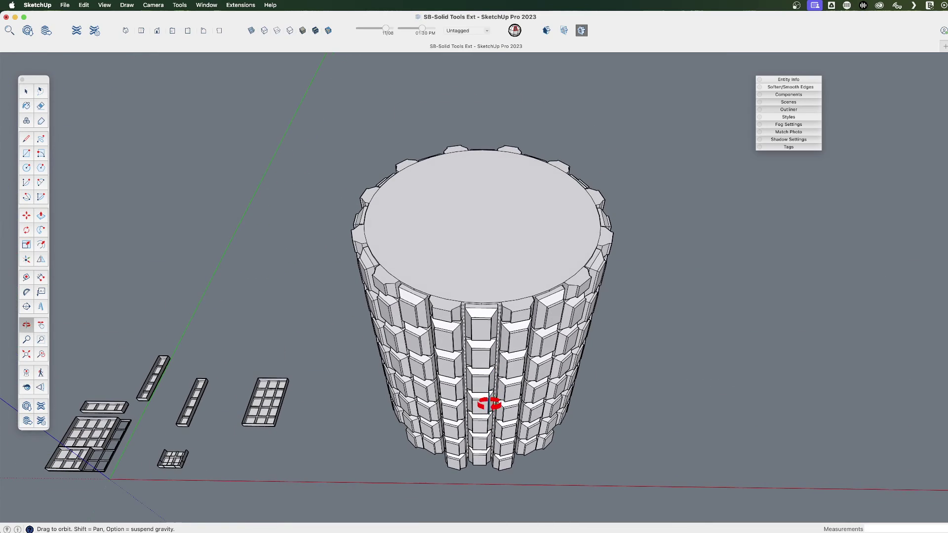
left_click_drag(333, 137, 693, 490)
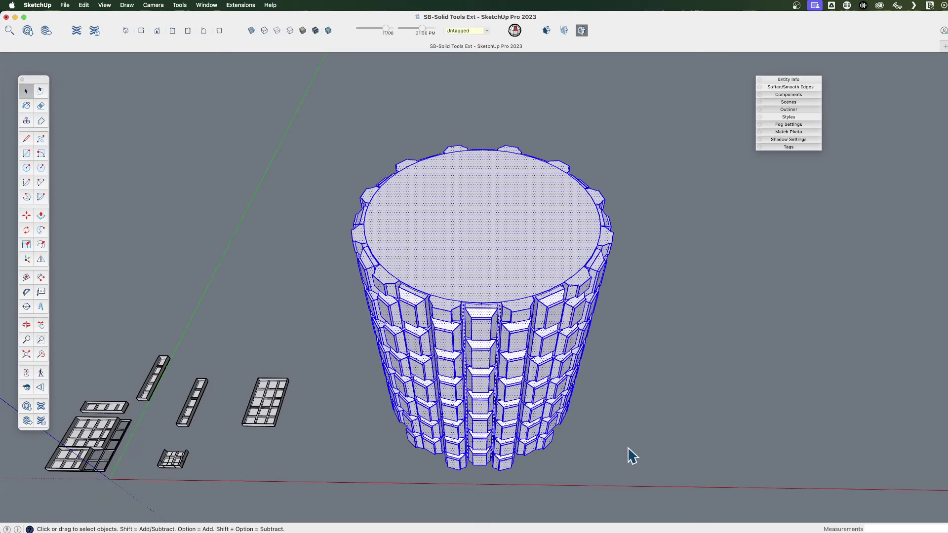
key("super+g")
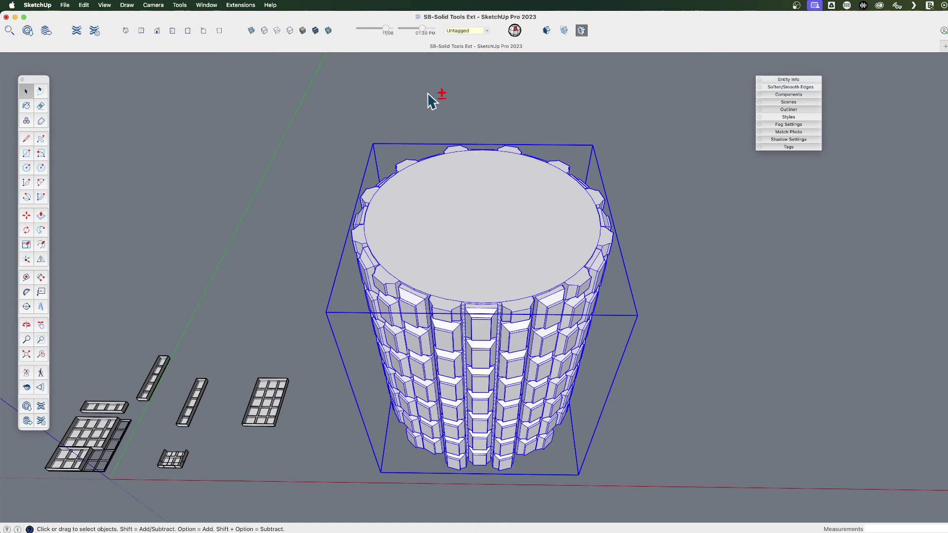
Step: Turn on X-ray and fix the 360 internal faces with Solid Inspector²
key("x")
middle_click_drag(466, 208, 395, 248)
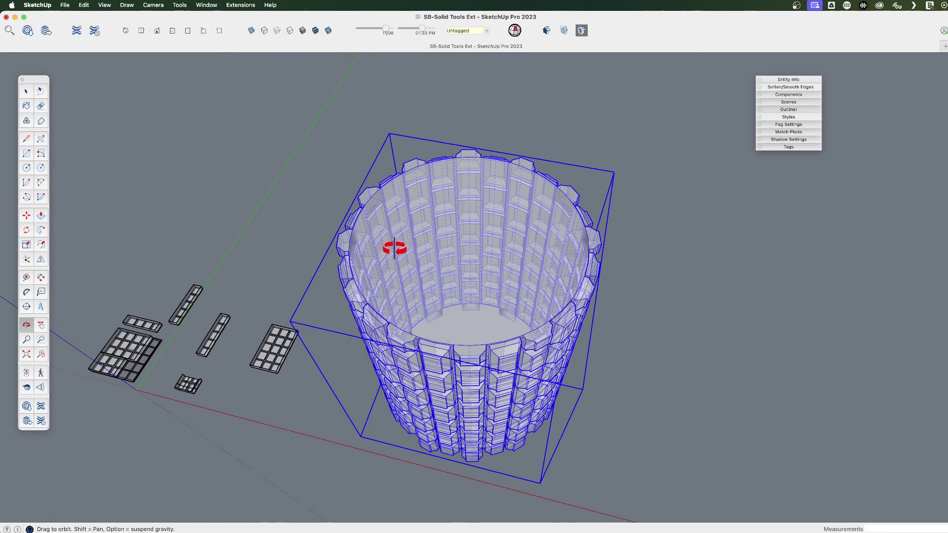
left_click(515, 30)
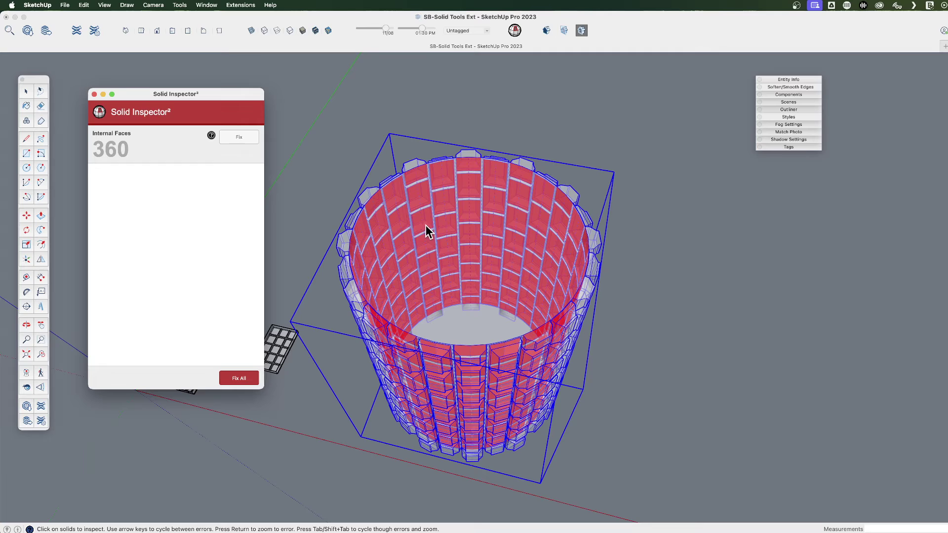
left_click(238, 138)
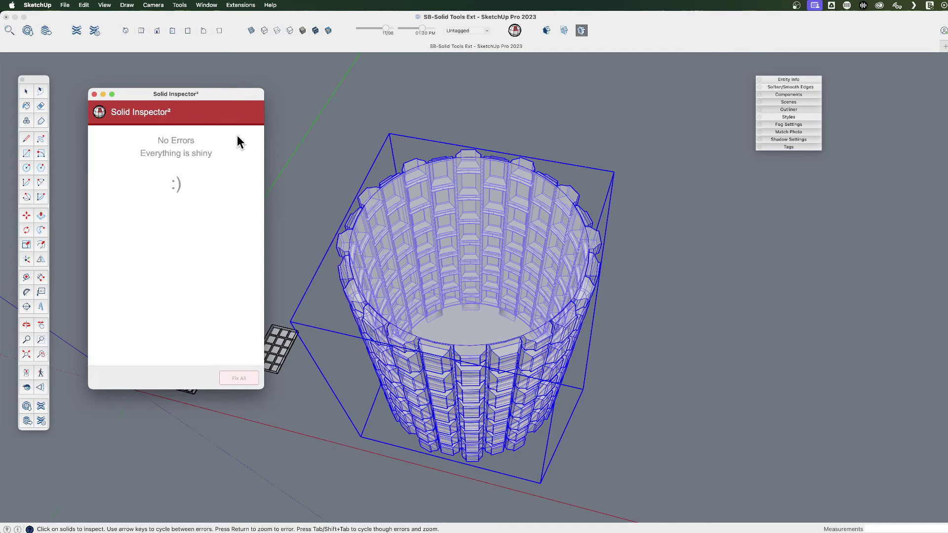
left_click(94, 96)
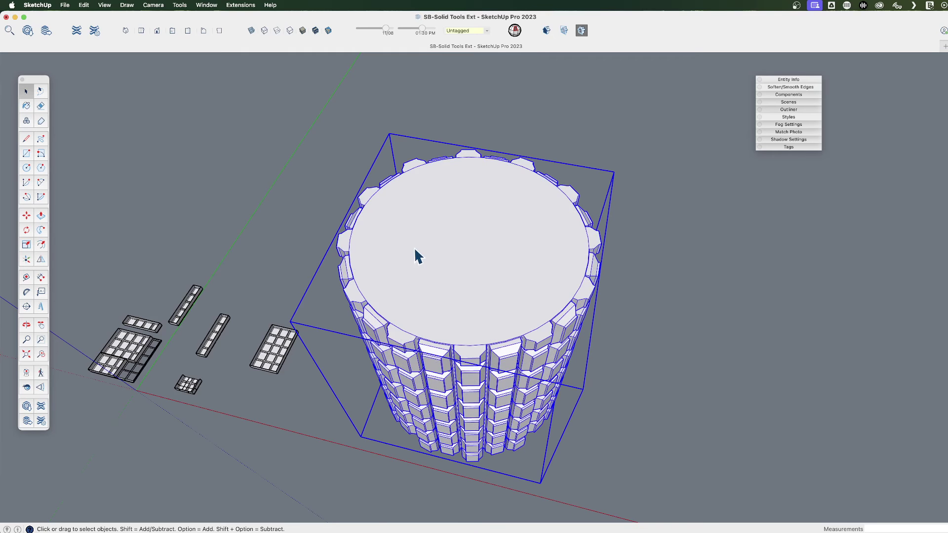
Step: Enter the cylinder group, orbit around its top, and select the cylinder group
scroll(381, 256, "up", 5)
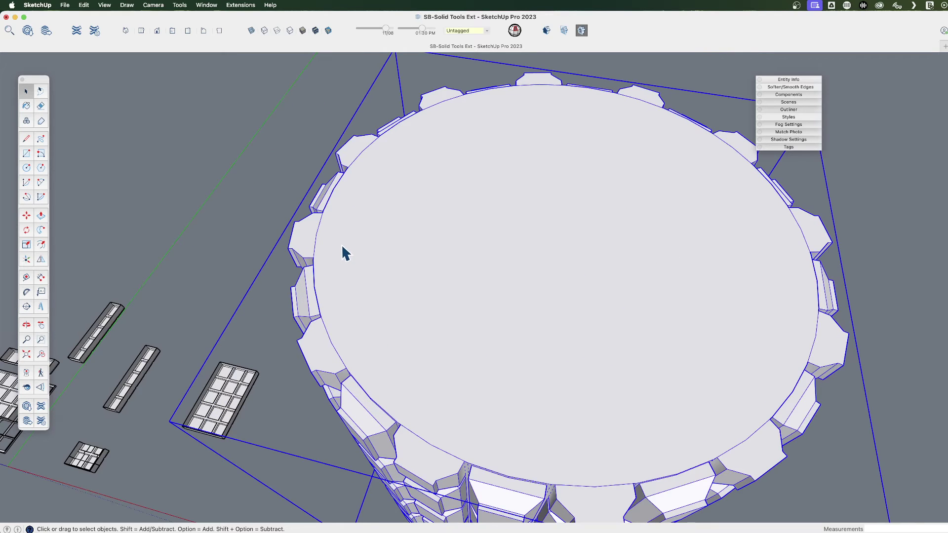
double_click(341, 245)
scroll(350, 346, "up", 4)
key("e")
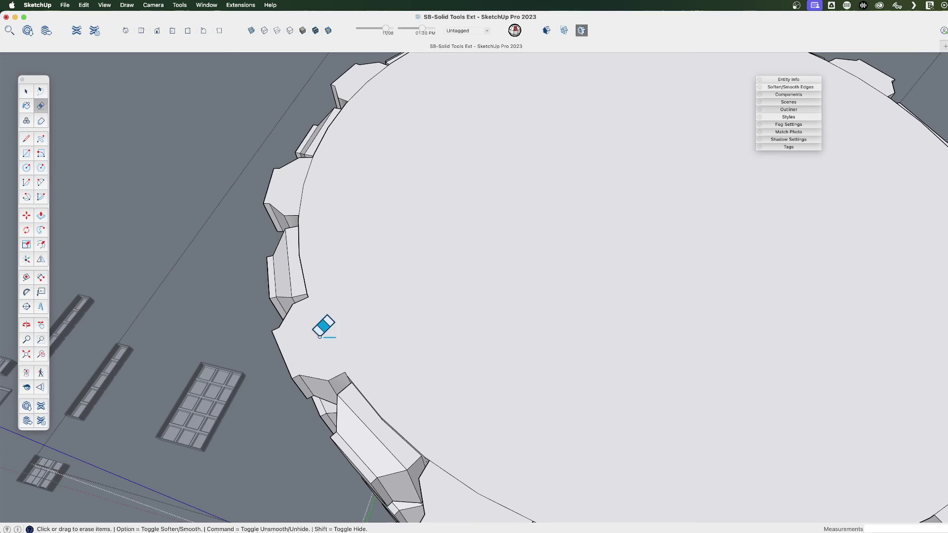
middle_click_drag(390, 373, 408, 311)
scroll(443, 286, "down", 5)
key("space")
left_click(477, 345)
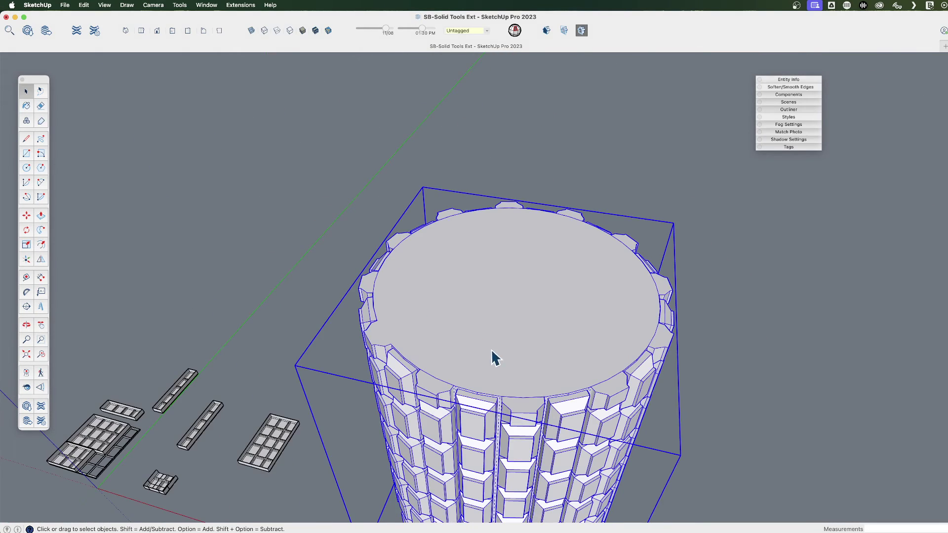
Step: Run CleanUp³ with last settings on the group, removing 22 edges and 11 faces
key("h")
left_click_drag(472, 352, 401, 260)
left_click(239, 7)
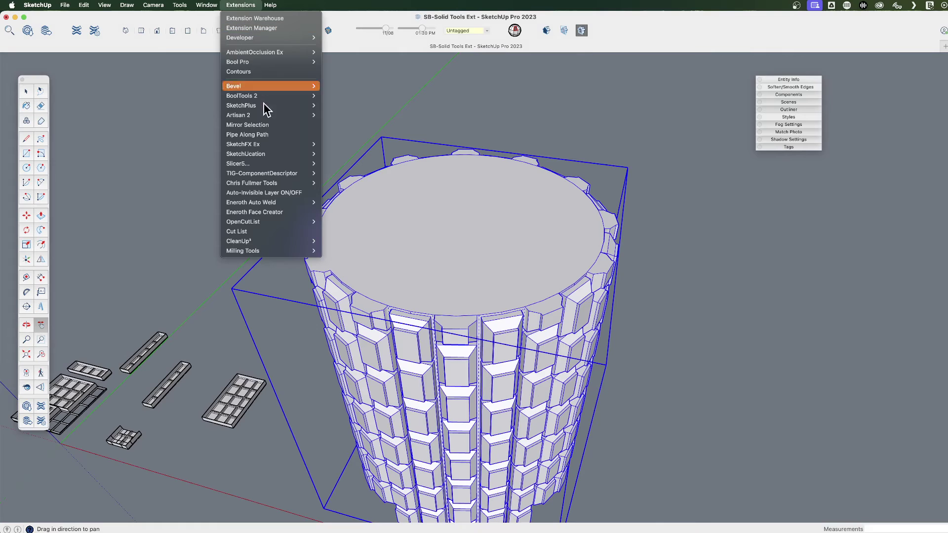
mouse_move(311, 241)
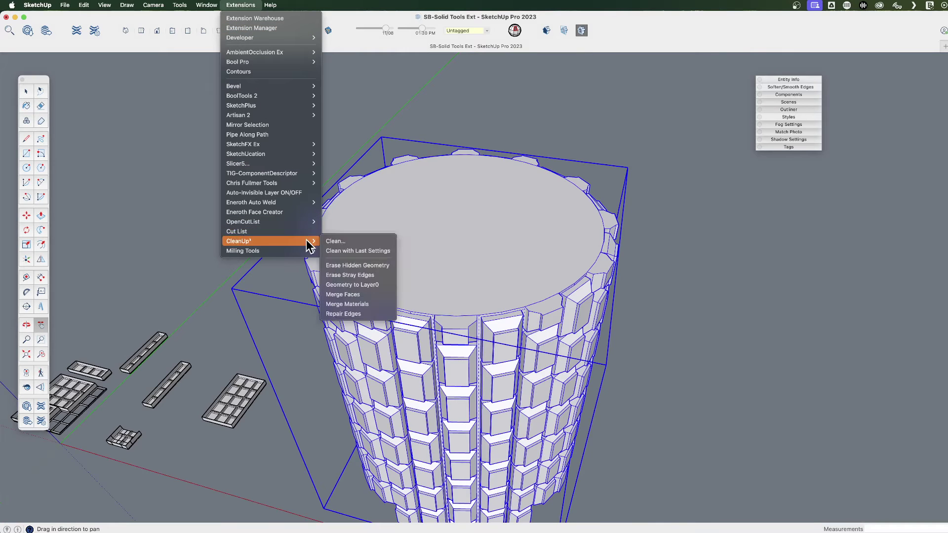
left_click(367, 251)
key("b")
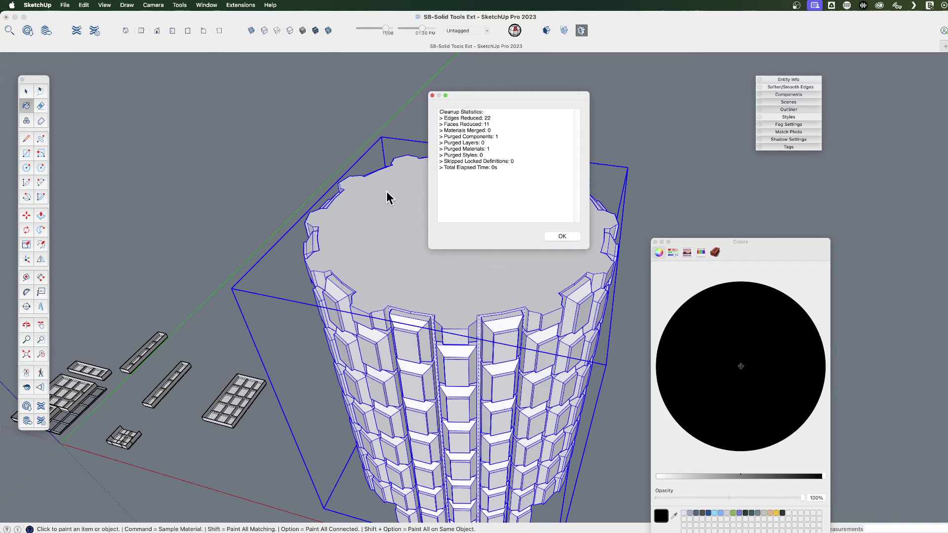
left_click(562, 236)
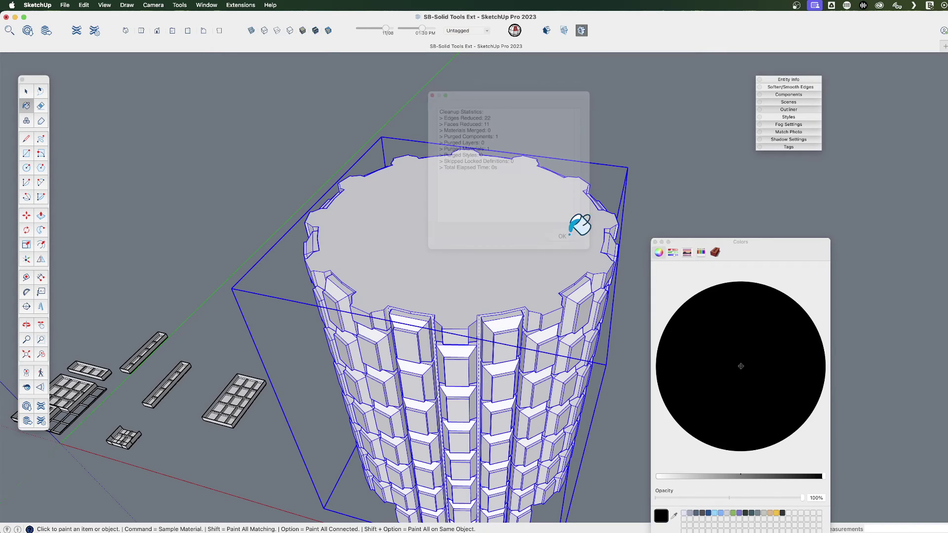
Step: Close the colours panel, clear the selection and orbit to inspect the cylinder's notched top face
left_click(654, 242)
scroll(653, 272, "down", 2)
left_click(653, 272)
scroll(587, 289, "down", 3)
middle_click_drag(588, 290, 511, 390)
middle_click_drag(465, 370, 504, 326)
scroll(504, 326, "up", 3)
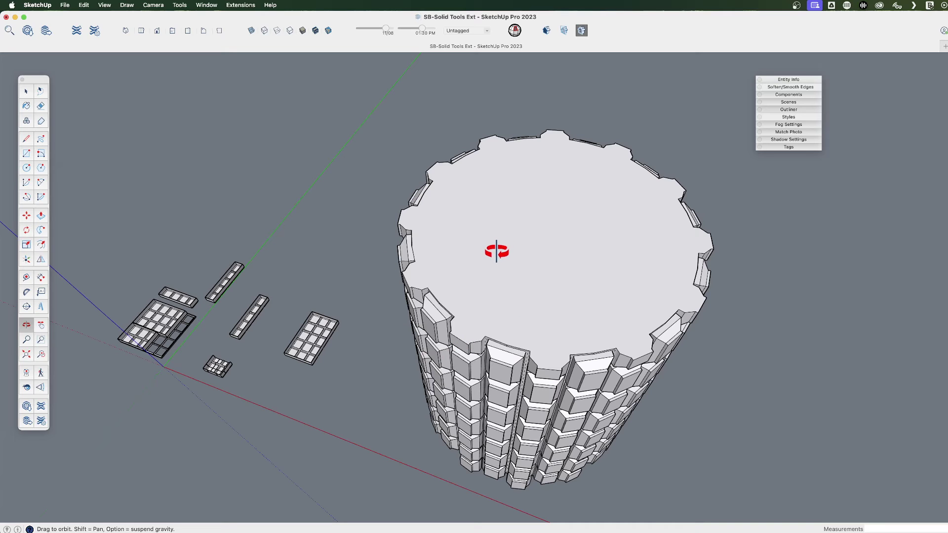
scroll(489, 237, "down", 5)
key("space")
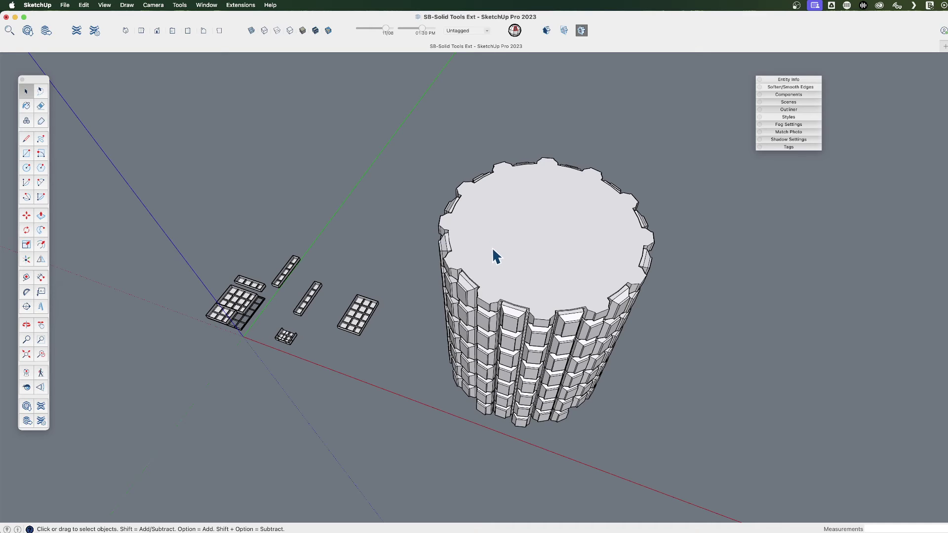
scroll(383, 308, "up", 5)
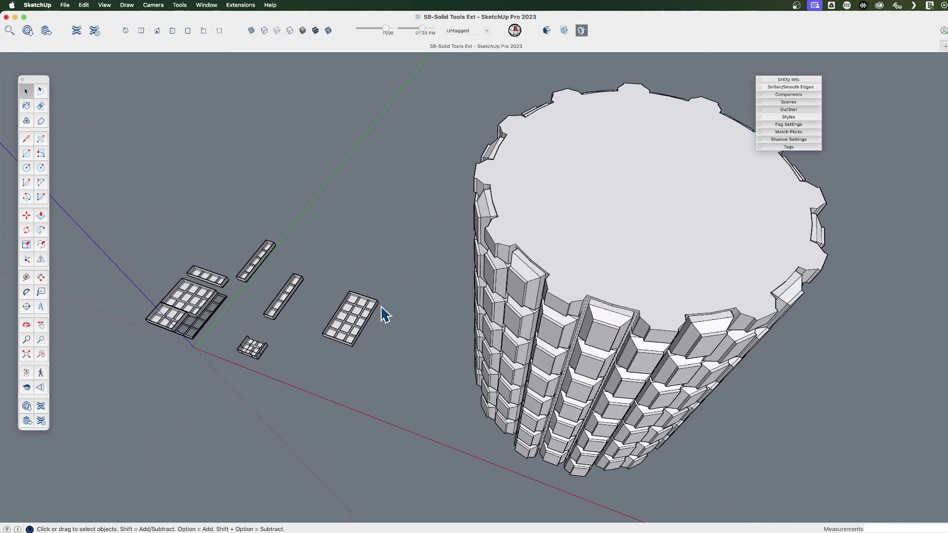
key("h")
middle_click_drag(397, 305, 457, 305)
scroll(515, 317, "up", 3)
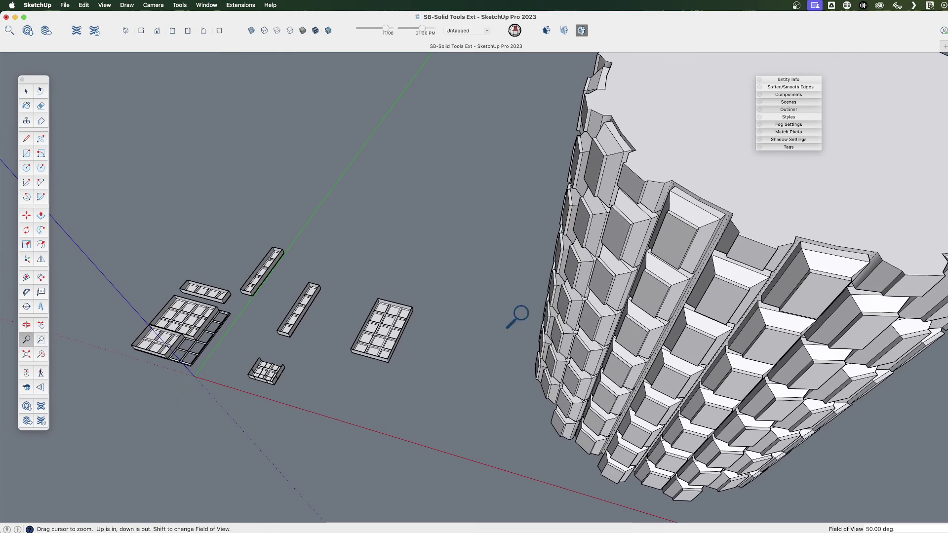
key("space")
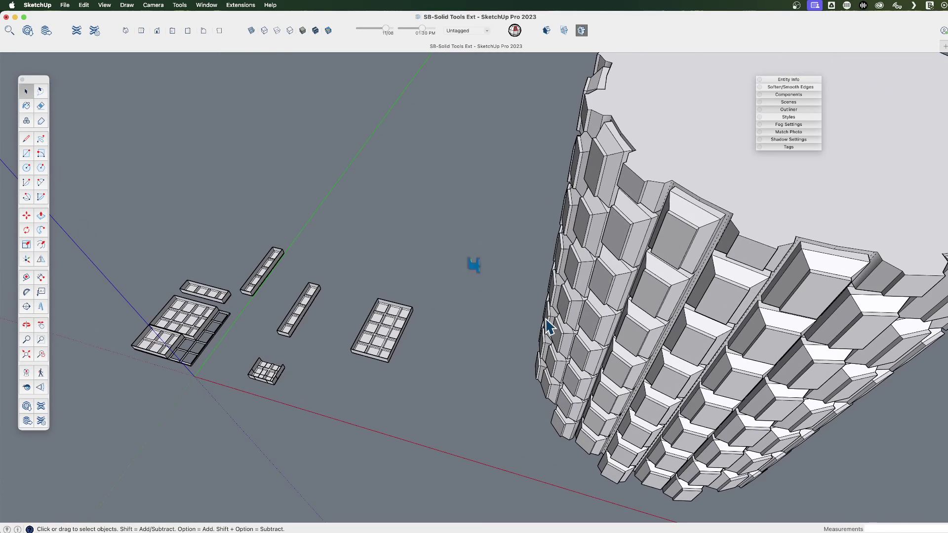